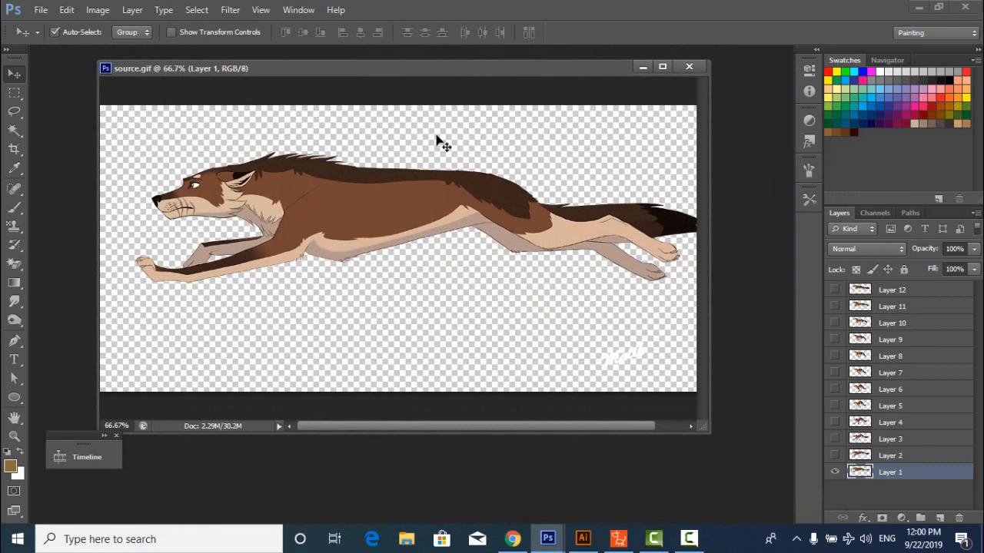
Open the animation timeline for source.gif and play the running wolf frames, then stop playback.
left_click(914, 295)
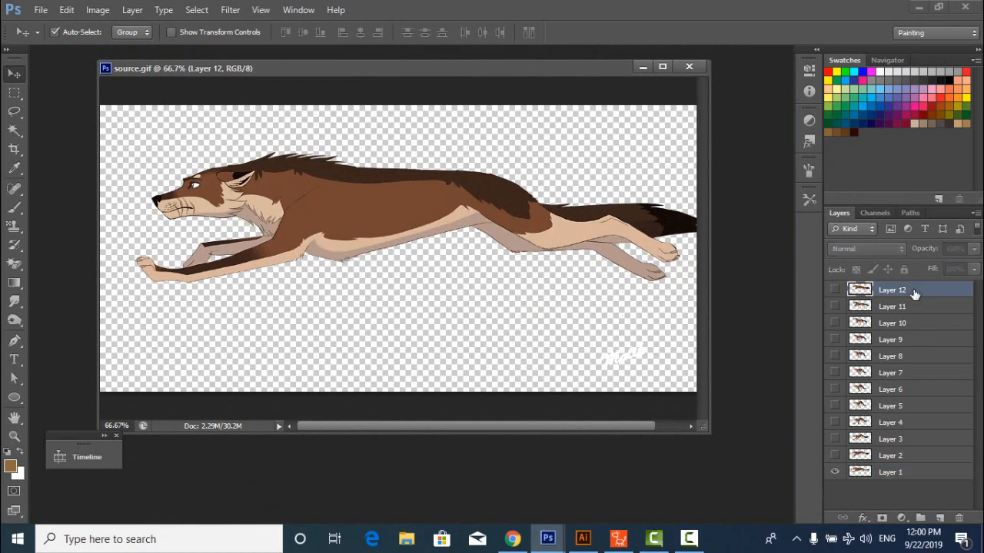
left_click(292, 12)
left_click(306, 382)
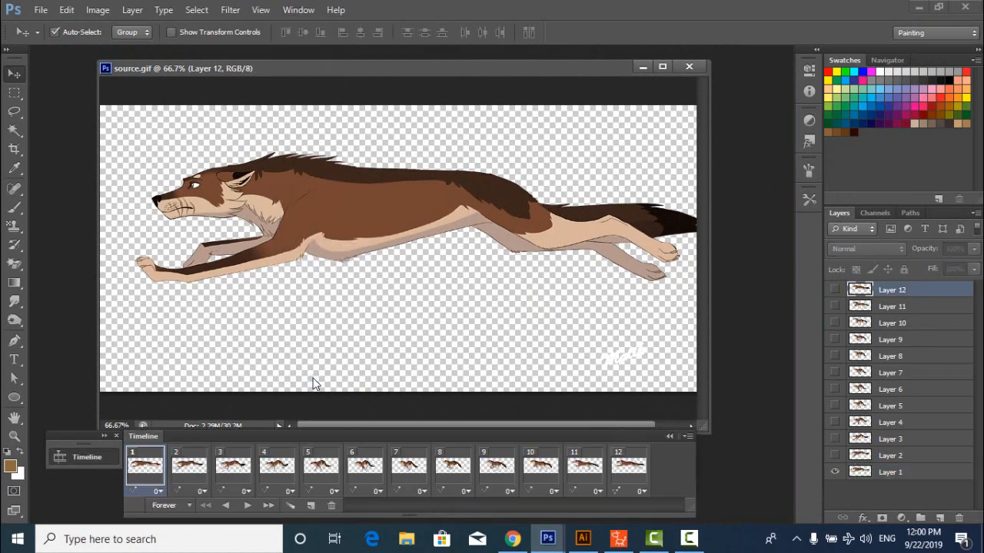
left_click(244, 506)
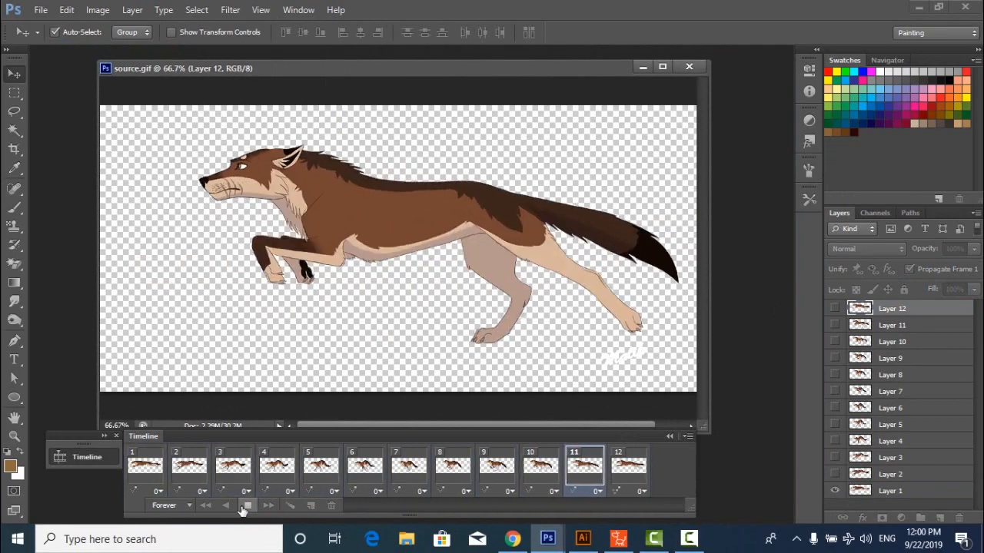
left_click(245, 506)
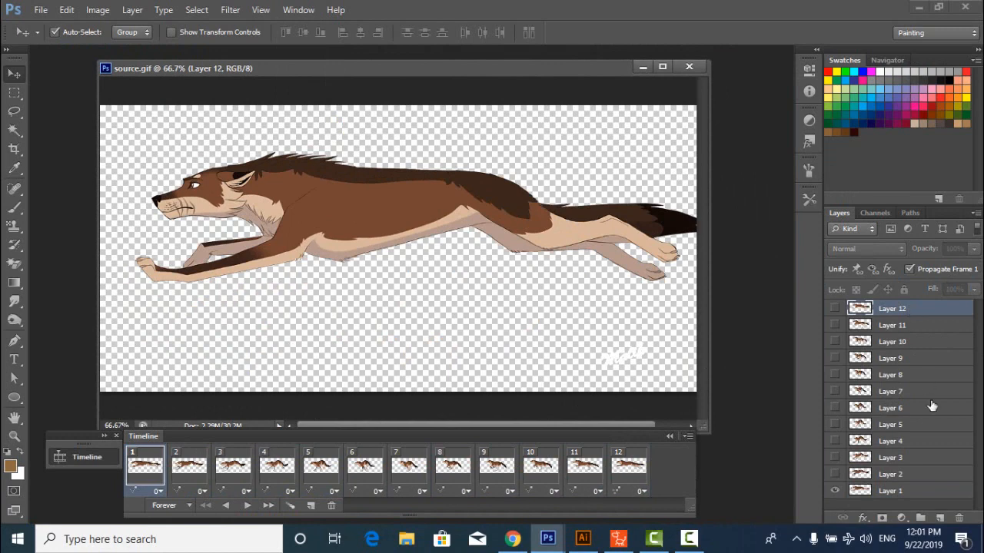
Try cropping the canvas height with all twelve layers selected to cut off the white signature, and preview the animation.
left_click(920, 492, "shift")
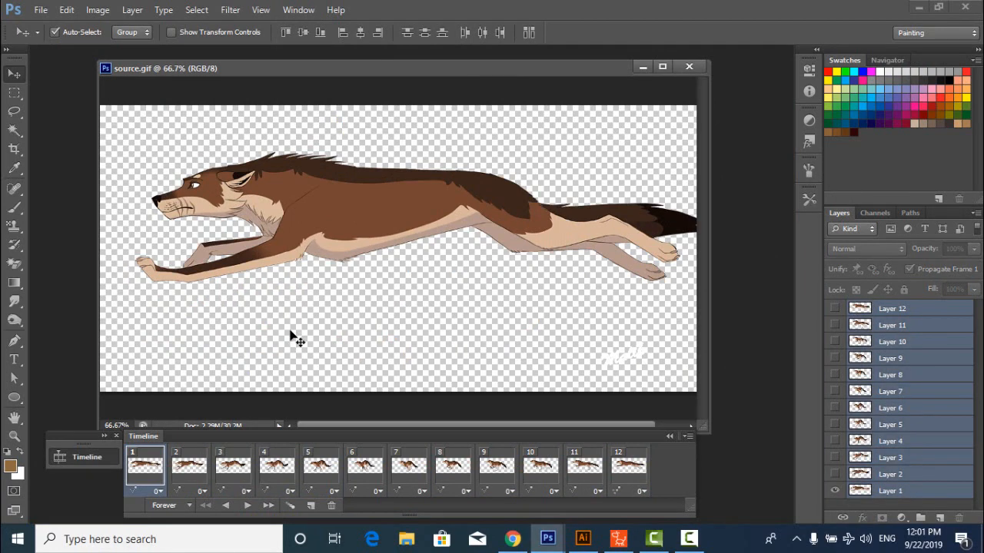
left_click(14, 149)
left_click_drag(420, 388, 420, 344)
key("Return")
key("v")
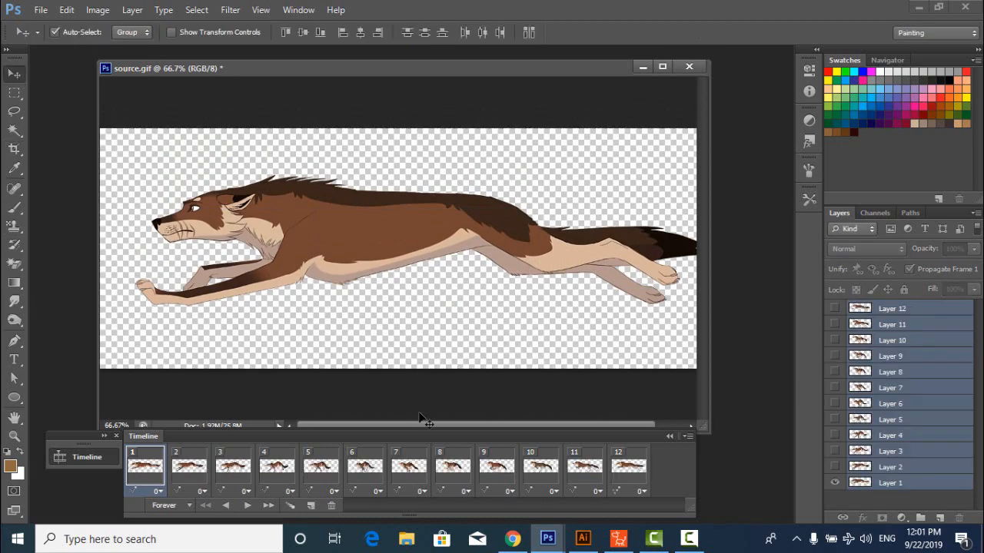
left_click(248, 506)
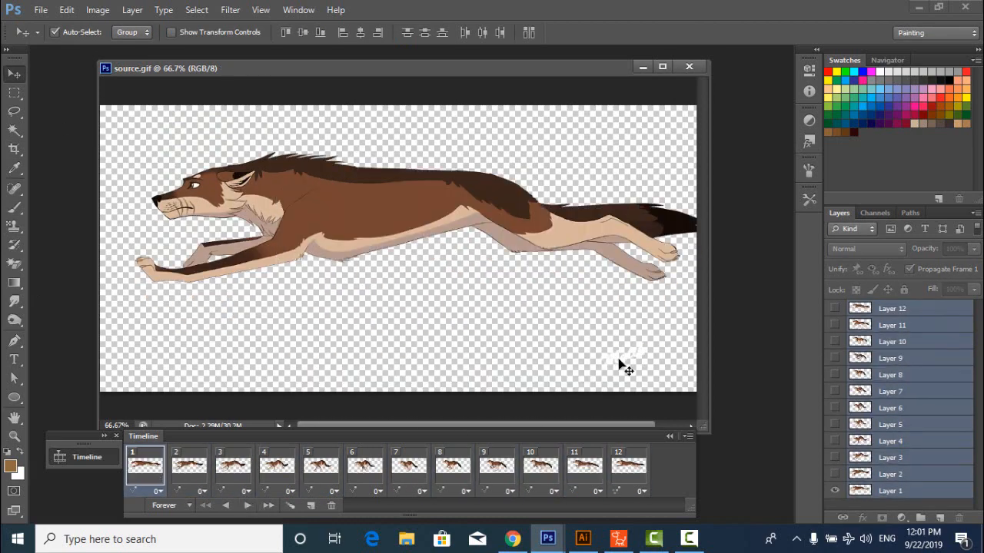
Shift all twelve layers slightly to the left together and preview the animation.
left_click_drag(618, 360, 626, 370)
key("ctrl+z")
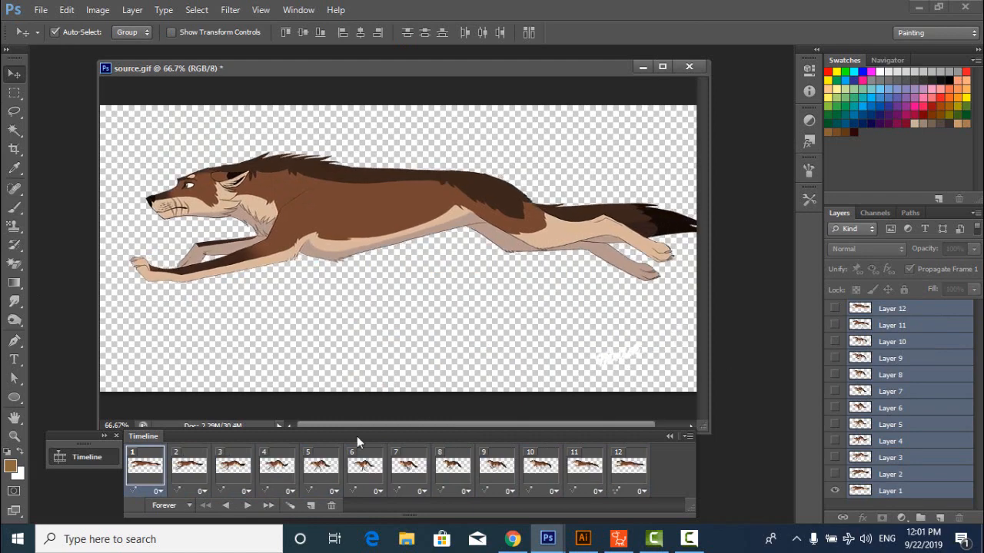
left_click(248, 506)
left_click(916, 427)
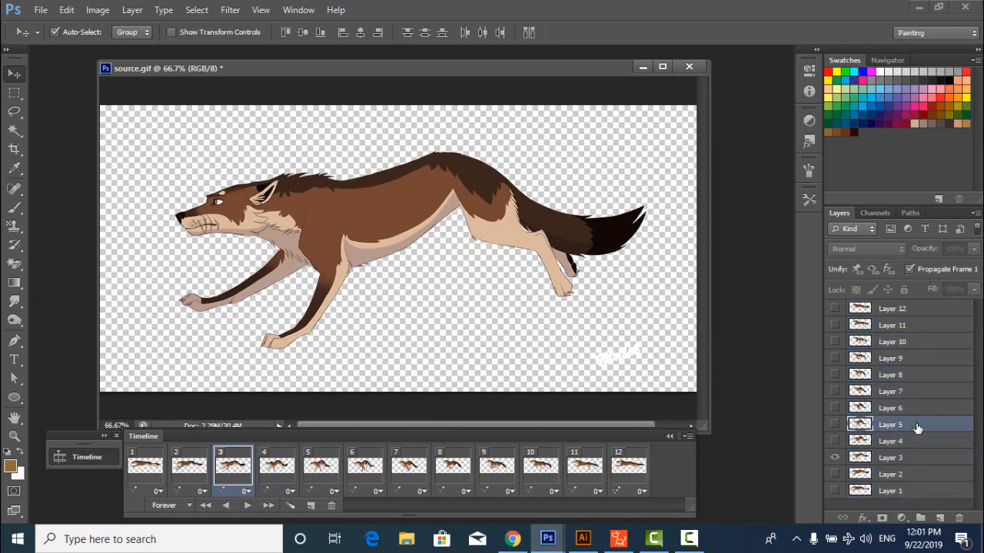
Make Layer 1 the only visible layer and erase its white signature with a 90 px eraser.
left_click(836, 474)
left_click(836, 473)
left_click(835, 458)
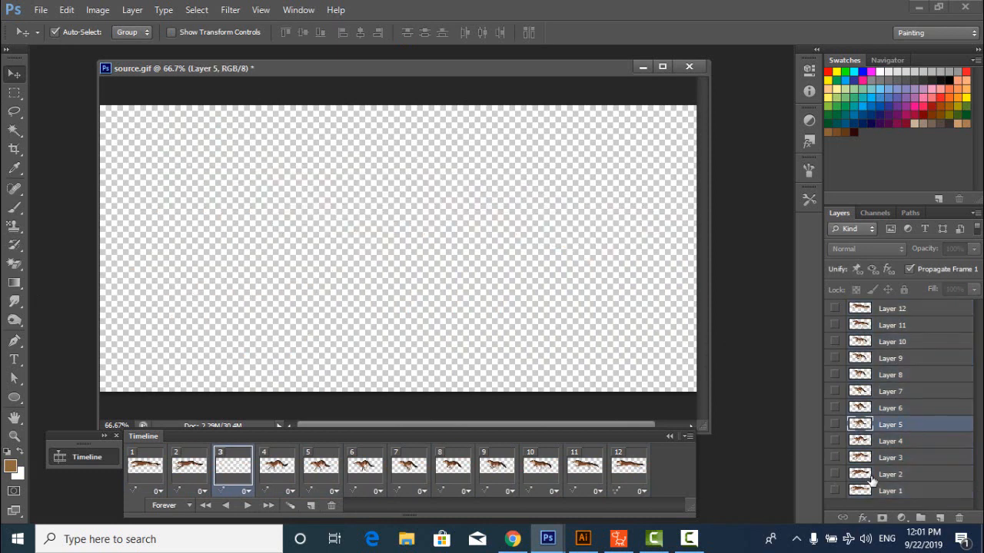
left_click(836, 490)
left_click(890, 491)
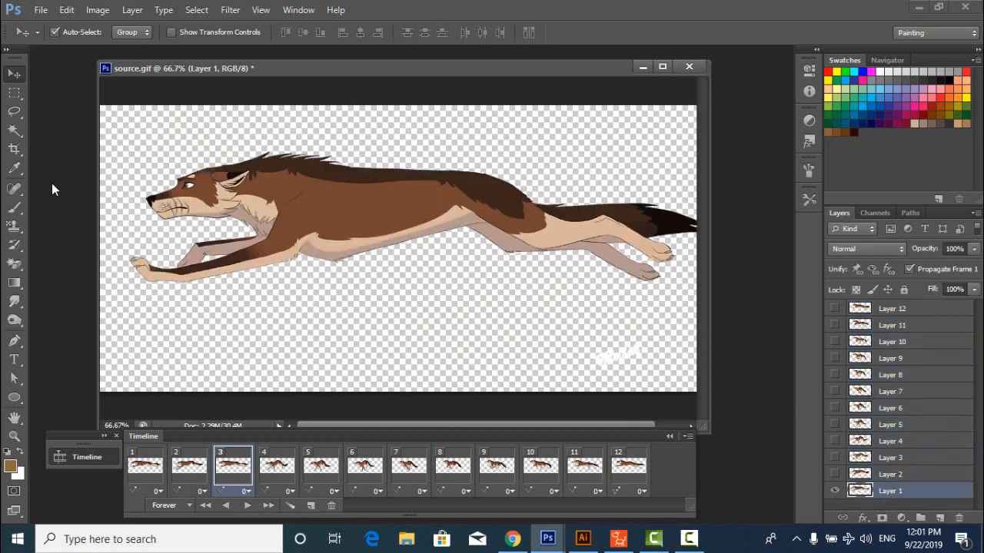
left_click(16, 264)
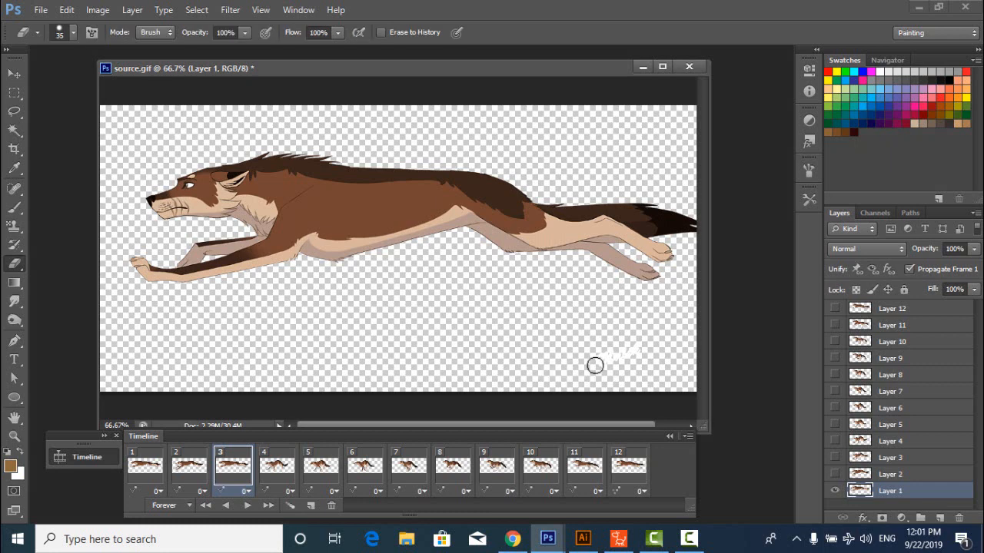
left_click_drag(580, 362, 685, 349)
Hide Layer 1 and erase the signature from Layer 2 and Layer 3, making each one visible.
left_click(835, 474)
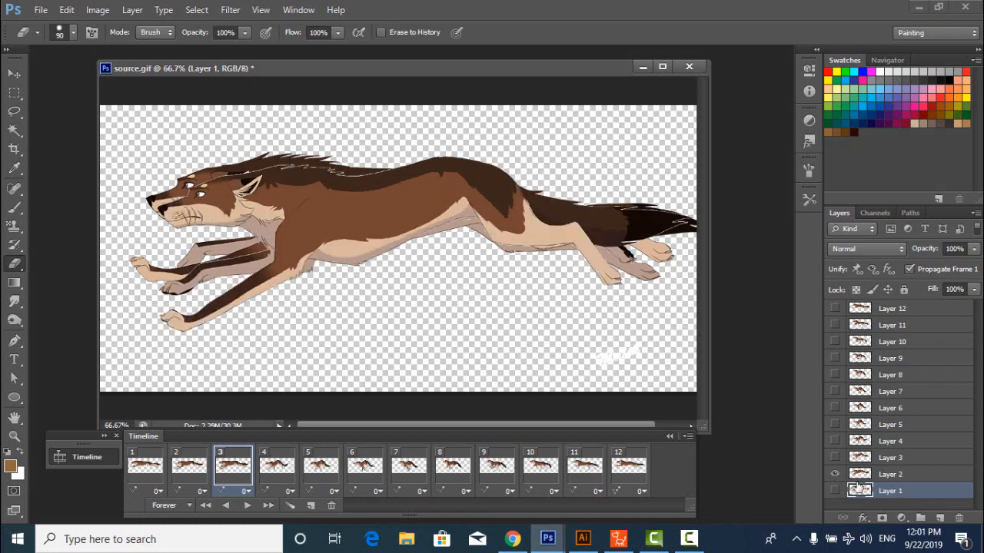
left_click(835, 490)
left_click(890, 475)
left_click_drag(593, 362, 662, 347)
left_click(835, 458)
left_click(890, 459)
left_click_drag(599, 358, 730, 355)
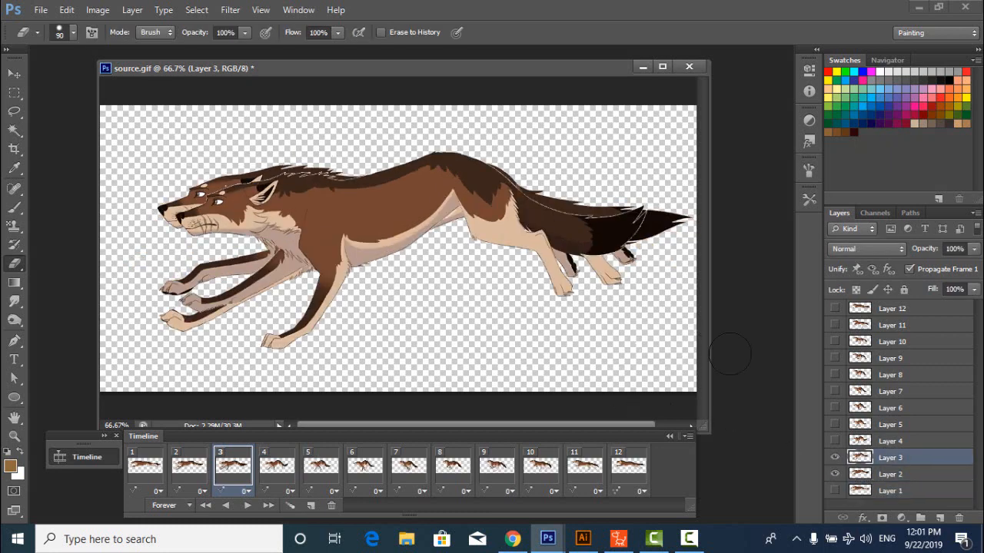
Erase the signature from Layer 4 and Layer 5, and hide Layers 2 through 5.
left_click(835, 441)
left_click(890, 441)
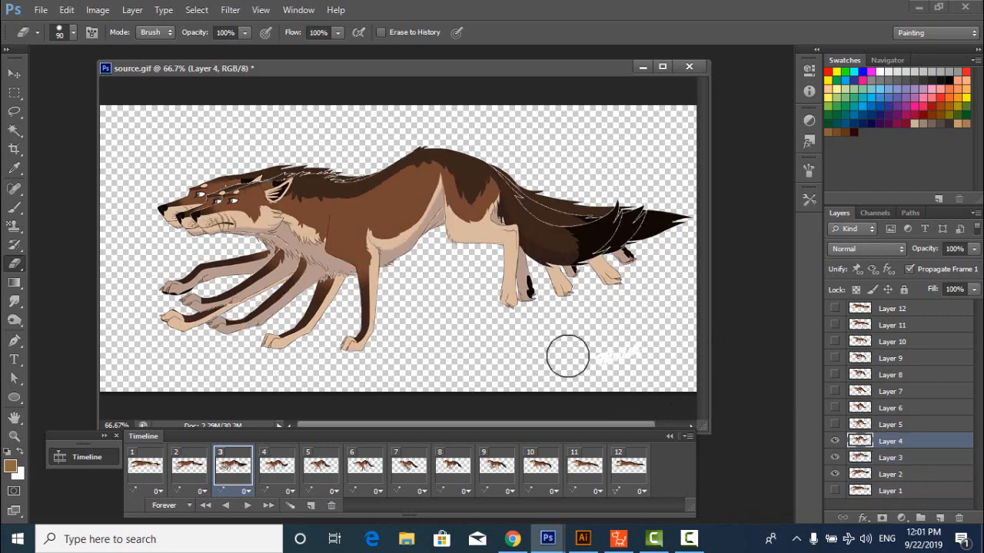
left_click_drag(834, 441, 836, 474)
left_click(835, 425)
left_click(836, 442)
left_click(836, 442)
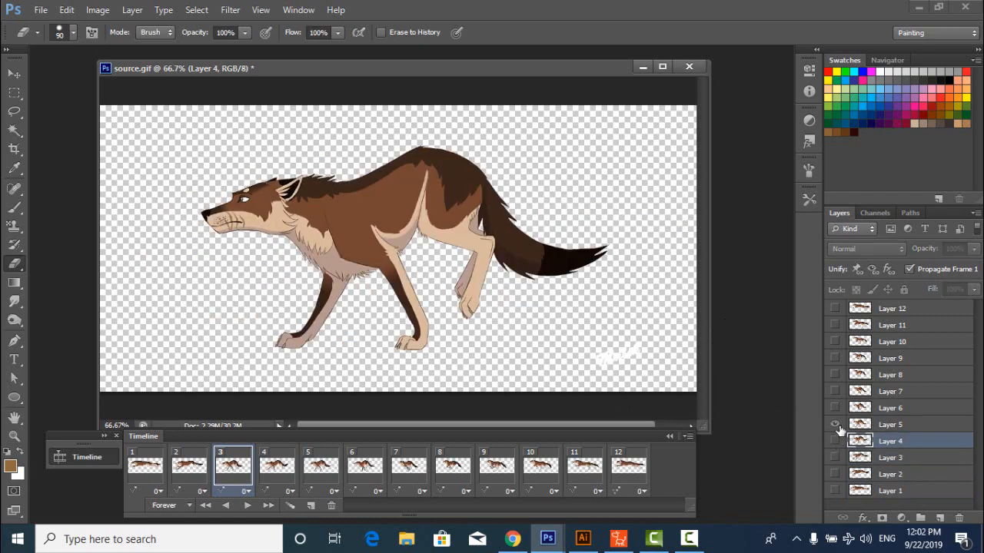
left_click(861, 425)
left_click(836, 425)
left_click(835, 442)
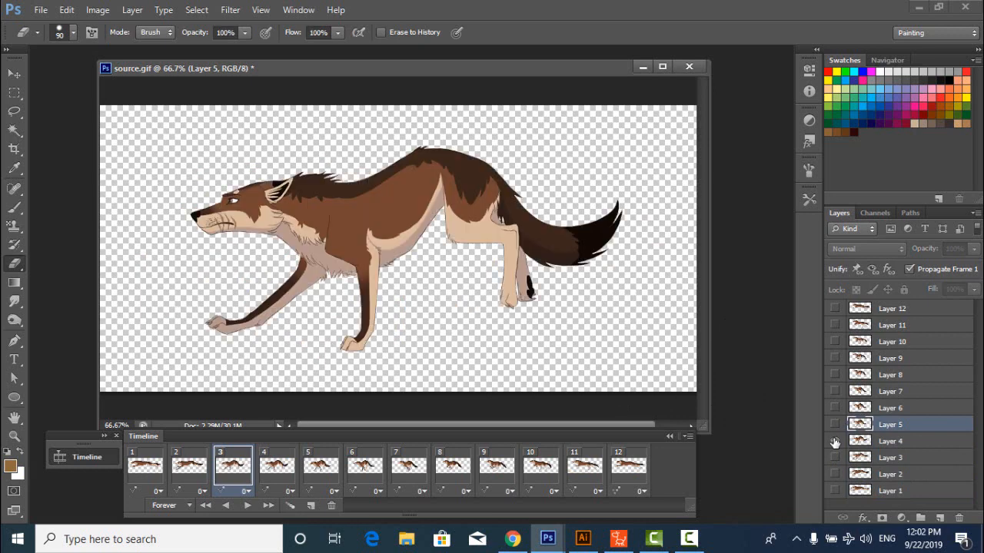
left_click(835, 441)
Erase the signature from Layer 6 and Layer 7, showing only the layer being cleaned.
left_click(836, 409)
left_click(900, 408)
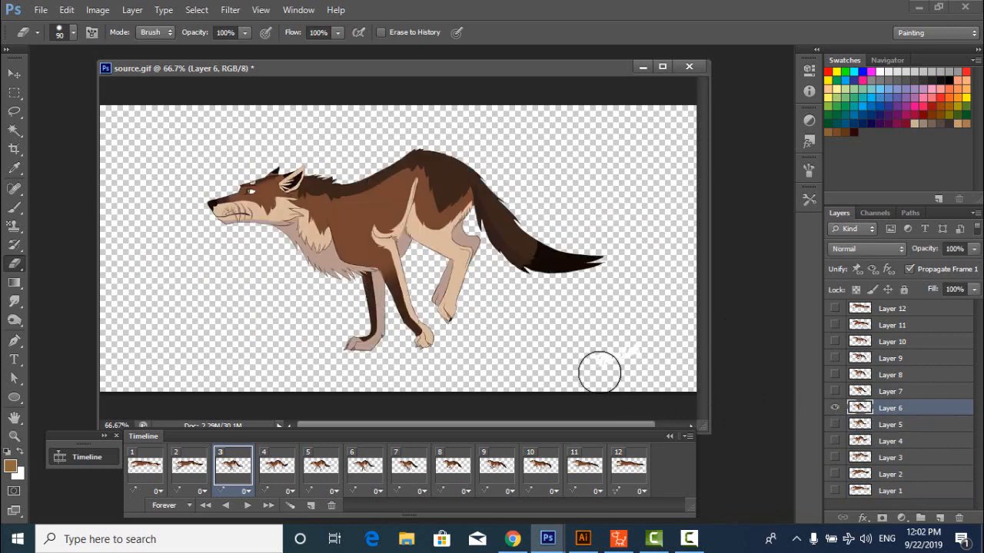
left_click(835, 391)
left_click(836, 408)
left_click(891, 391)
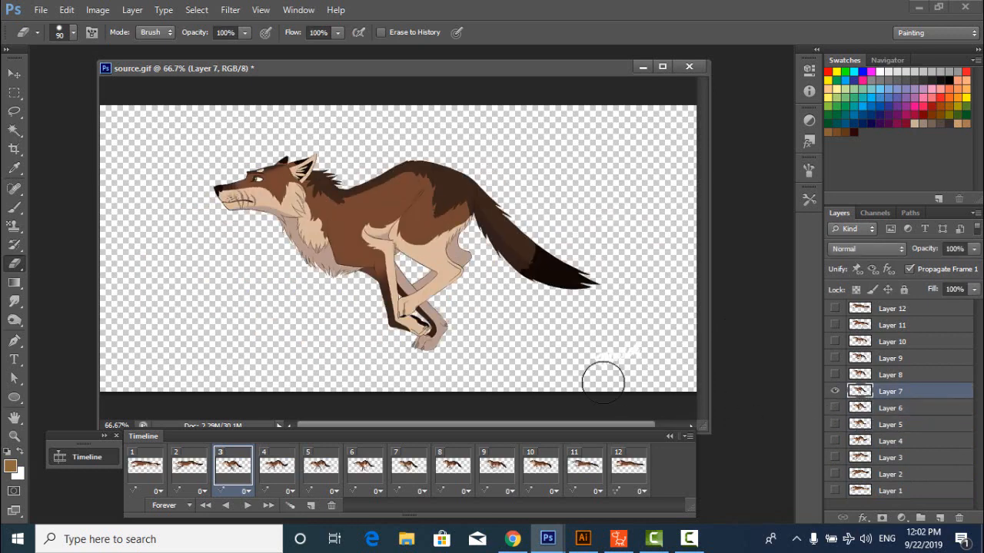
Erase the signature from Layer 8 and Layer 9, keeping only the layer being cleaned visible.
left_click(835, 375)
left_click(836, 391)
left_click(890, 375)
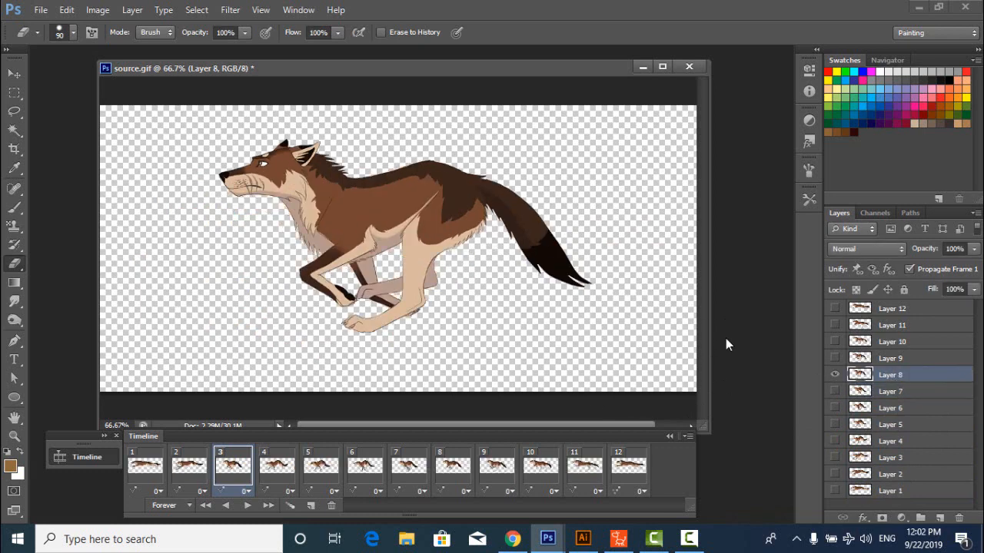
left_click(876, 358)
left_click(835, 358)
left_click(835, 375)
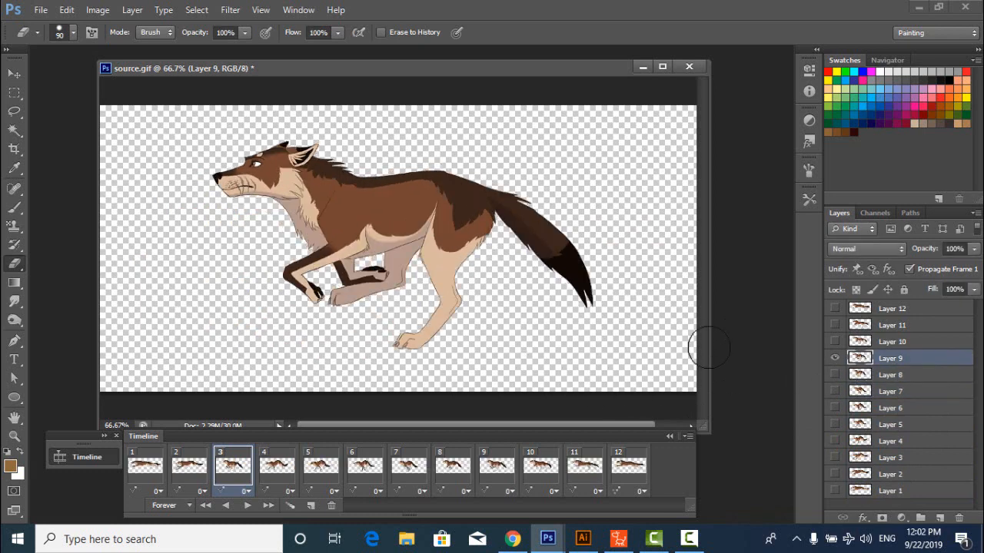
Erase the signature from Layer 10 and Layer 11, displaying one layer at a time.
left_click(836, 341)
left_click(835, 358)
left_click(879, 346)
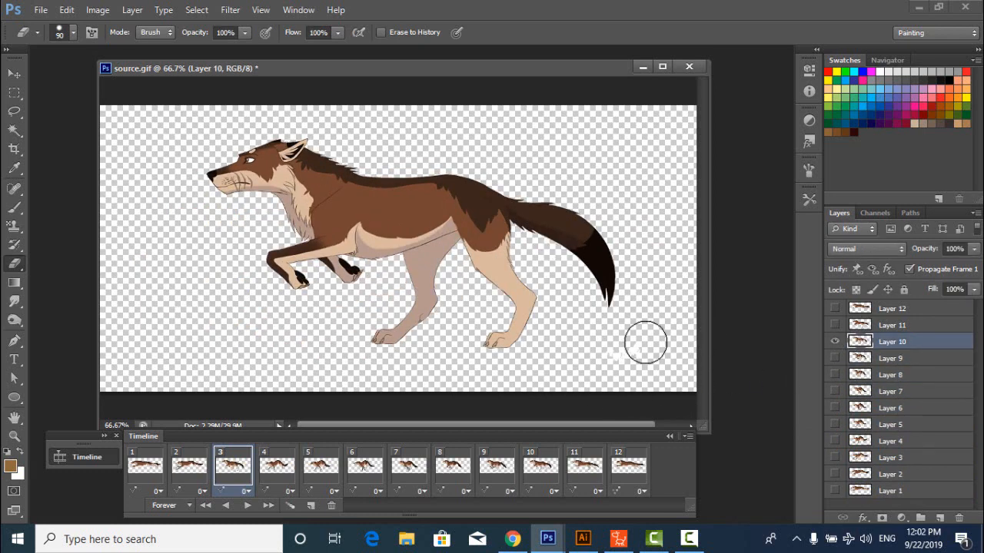
left_click(835, 341)
left_click(884, 325)
left_click(835, 325)
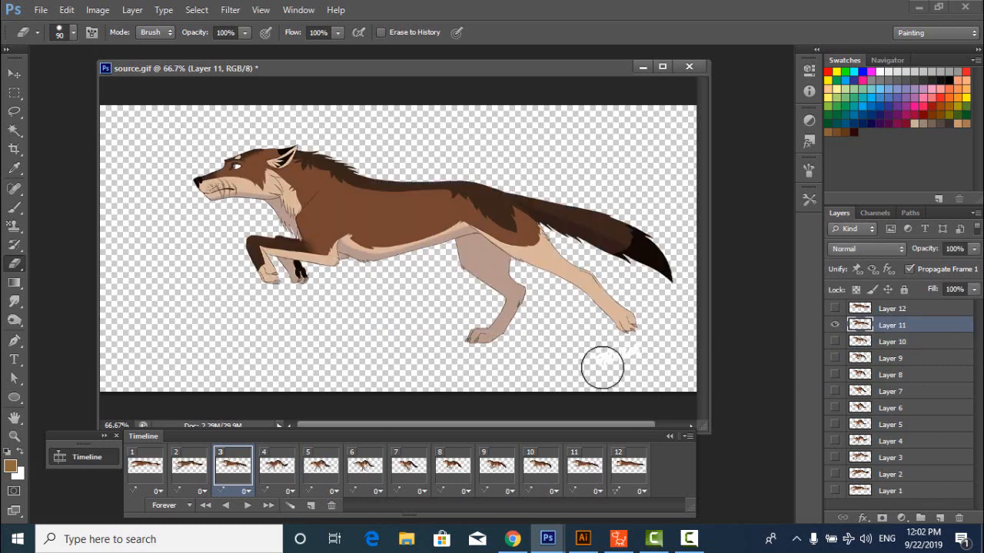
Hide Layer 11, erase the signature from Layer 12, and hide Layer 12.
left_click(833, 325)
left_click(835, 308)
left_click(877, 310)
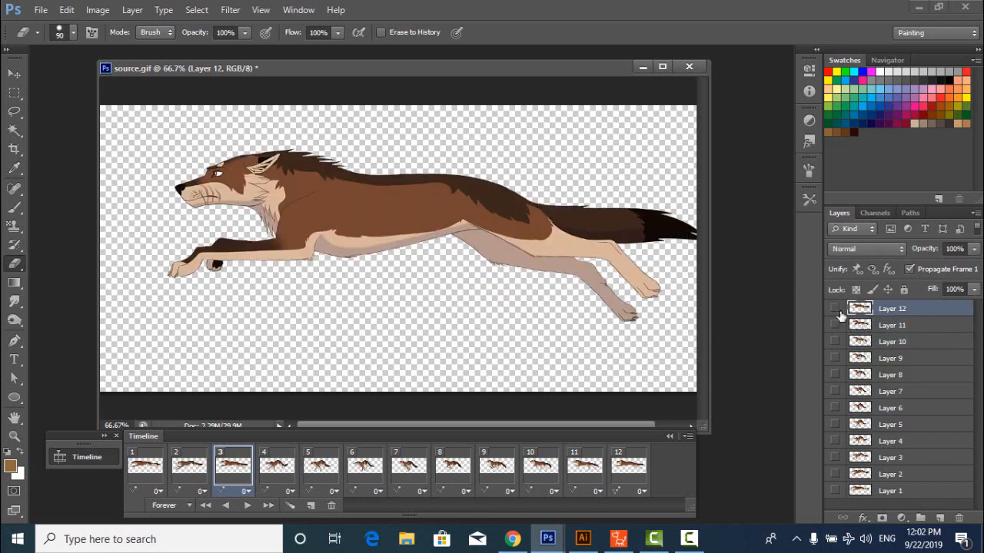
left_click(836, 308)
Put Layers 1 through 12 into one layer group and collapse the group.
left_click(918, 497, "shift")
key("ctrl+g")
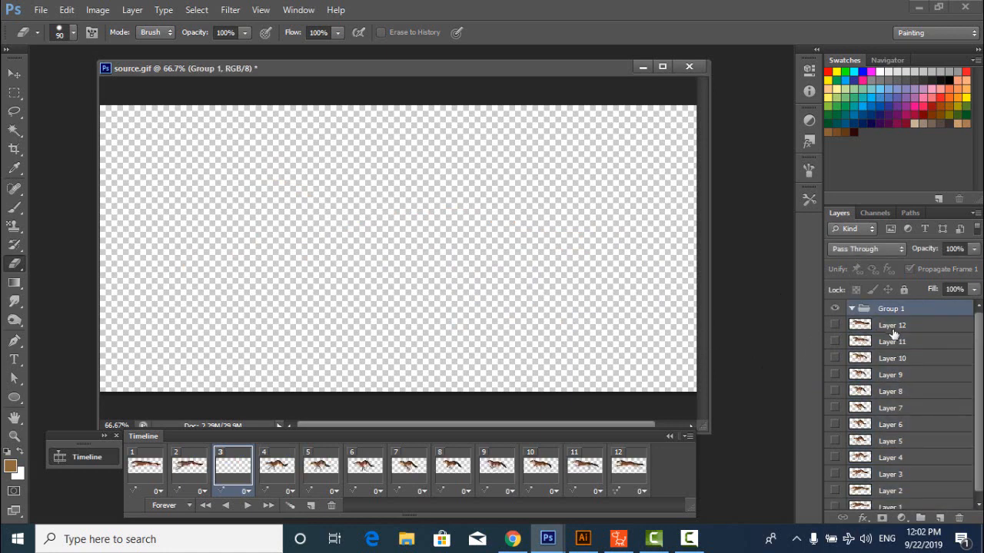
left_click(901, 503, "shift")
left_click_drag(910, 323, 911, 311)
left_click(850, 308)
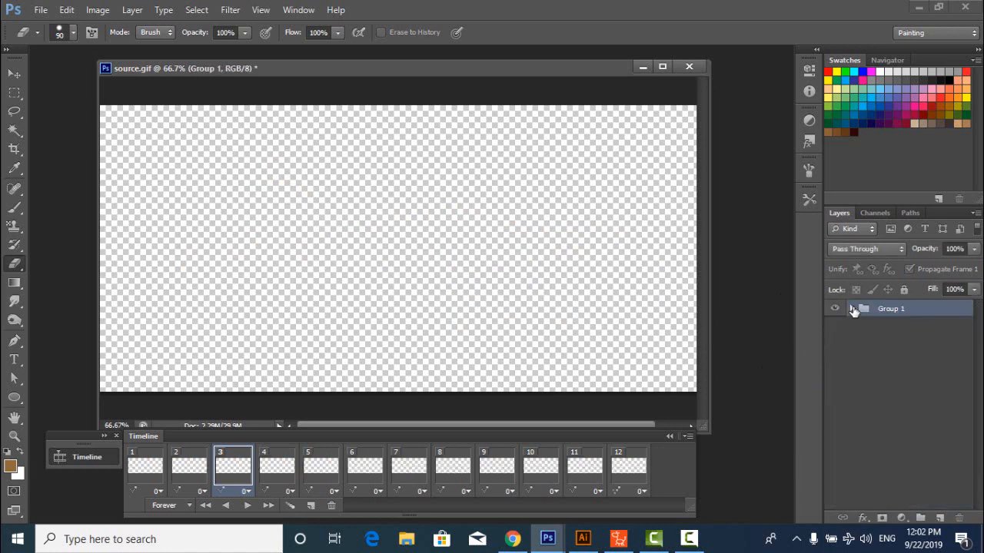
Expand the group and toggle the visibility of Layers 1, 7, 8, 10, 11 and 12 to examine their poses.
left_click(852, 309)
scroll(934, 459, "down", 1)
left_click(835, 502)
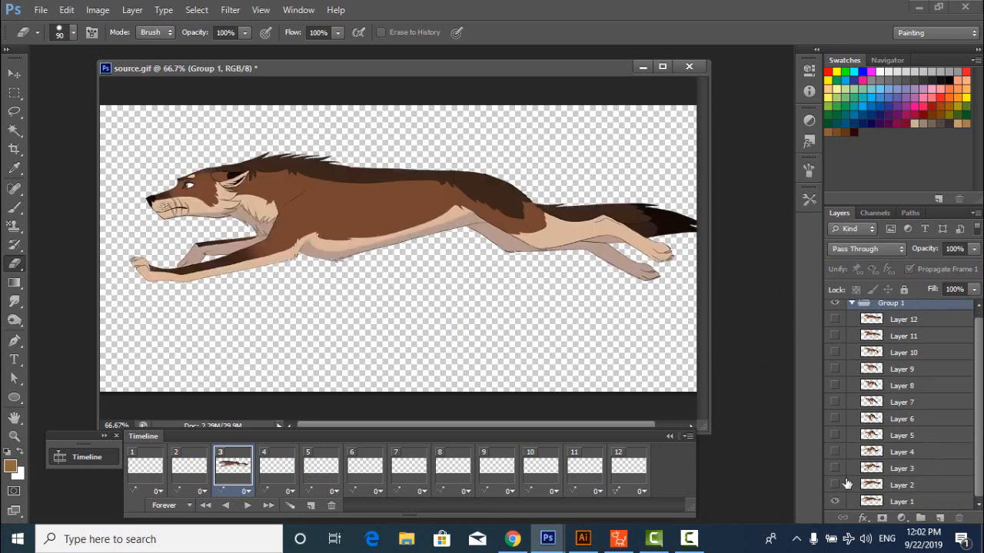
scroll(849, 472, "up", 1)
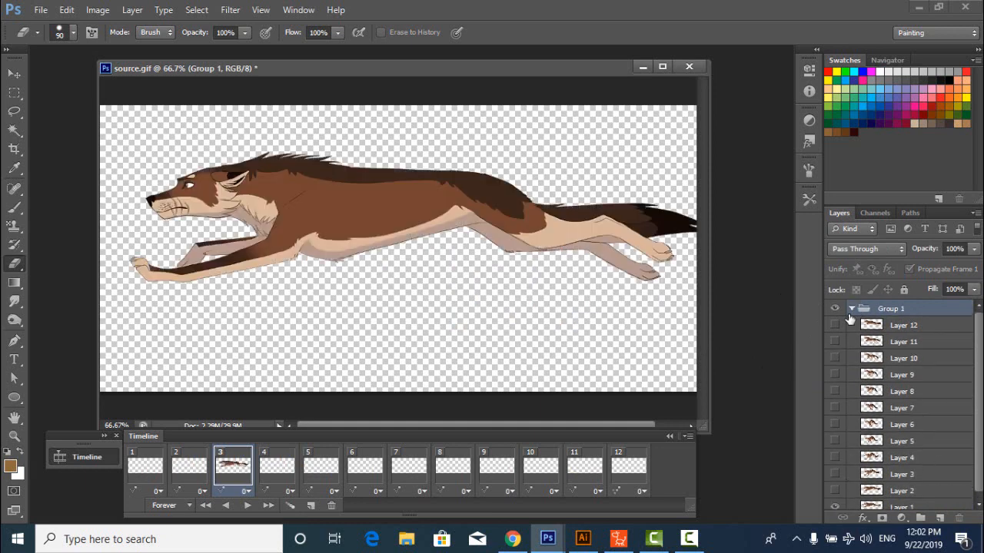
left_click(835, 503)
left_click(834, 391)
left_click(834, 408)
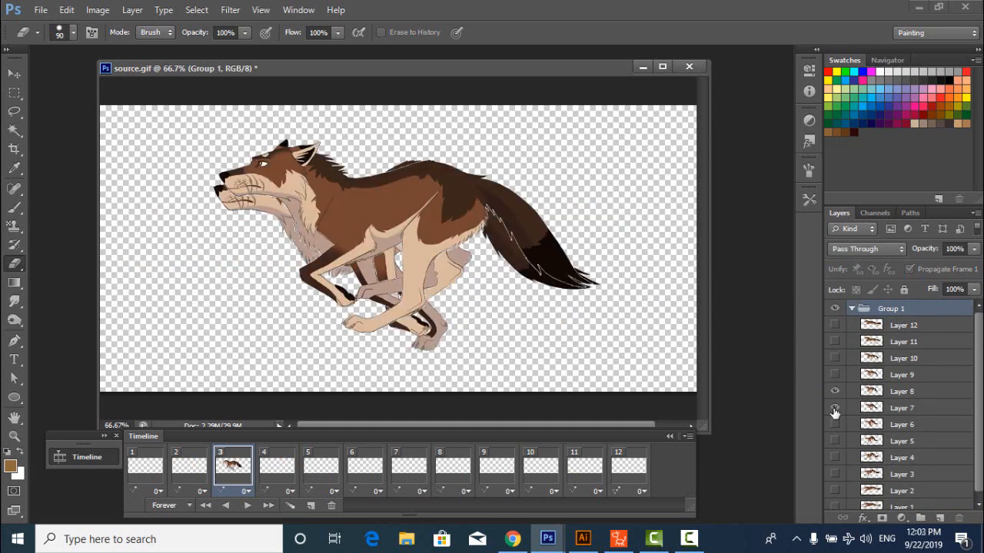
left_click(834, 408)
left_click(834, 391)
left_click(835, 358)
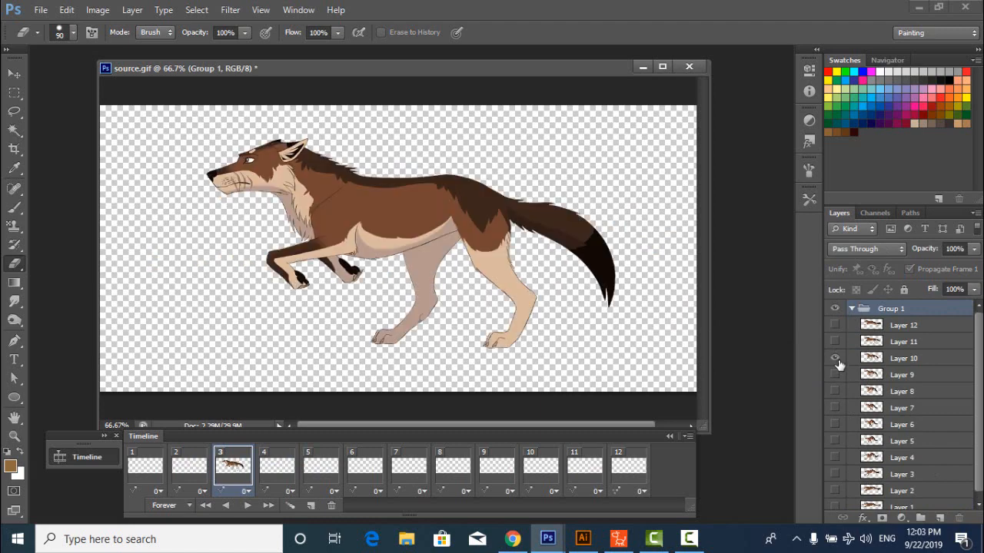
left_click(836, 359)
left_click(835, 326)
left_click(836, 326)
left_click(834, 343)
left_click(834, 343)
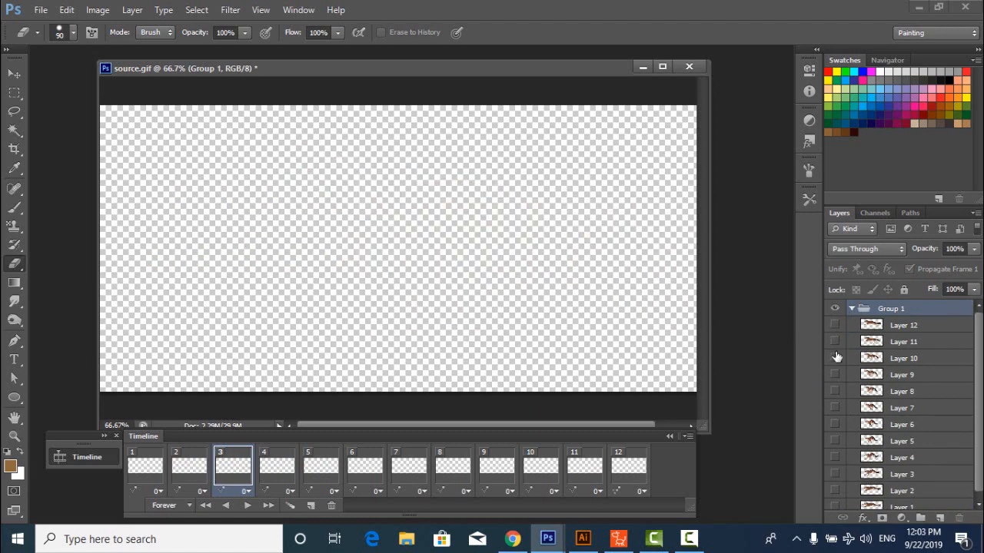
Compare the wolf poses in Layers 3, 4 and 5 by toggling their visibility, leaving only Layer 4 visible.
scroll(845, 477, "down", 1)
left_click(835, 468)
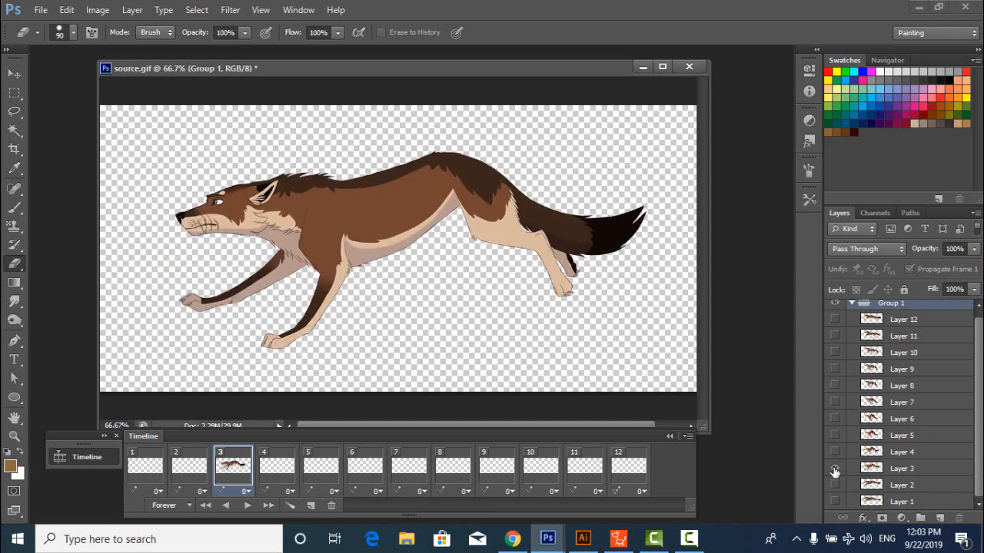
left_click(835, 468)
left_click(835, 453)
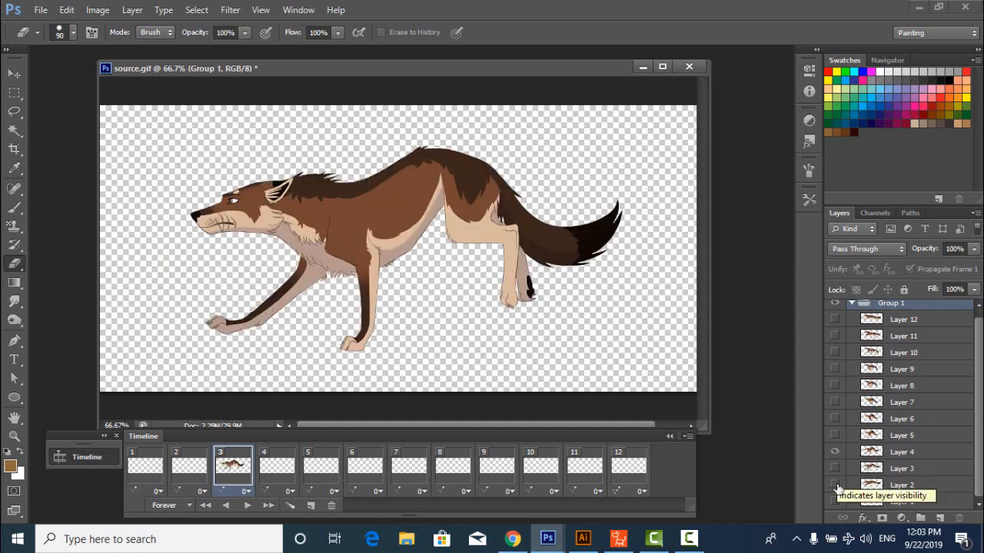
left_click(835, 468)
left_click(836, 454)
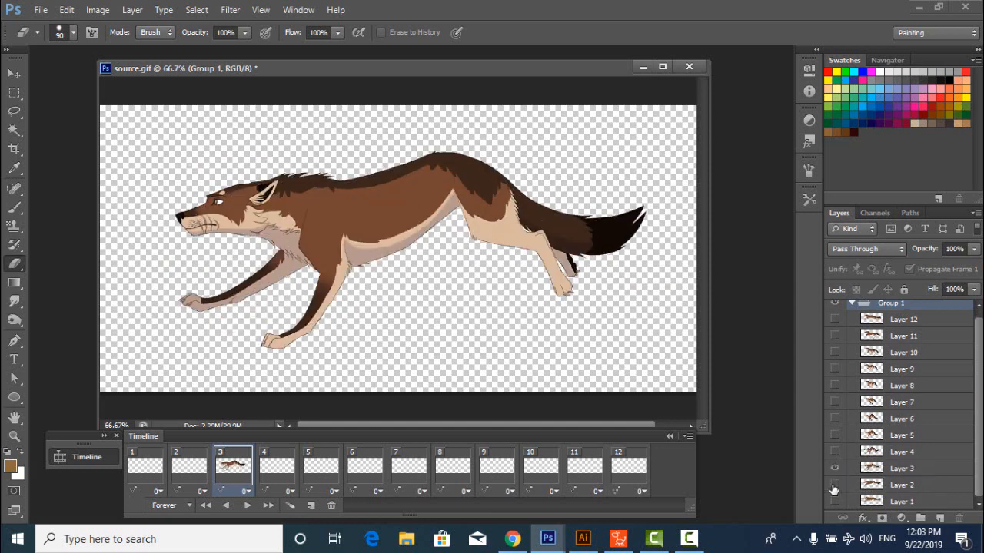
left_click(836, 468)
left_click(835, 438)
left_click(837, 455)
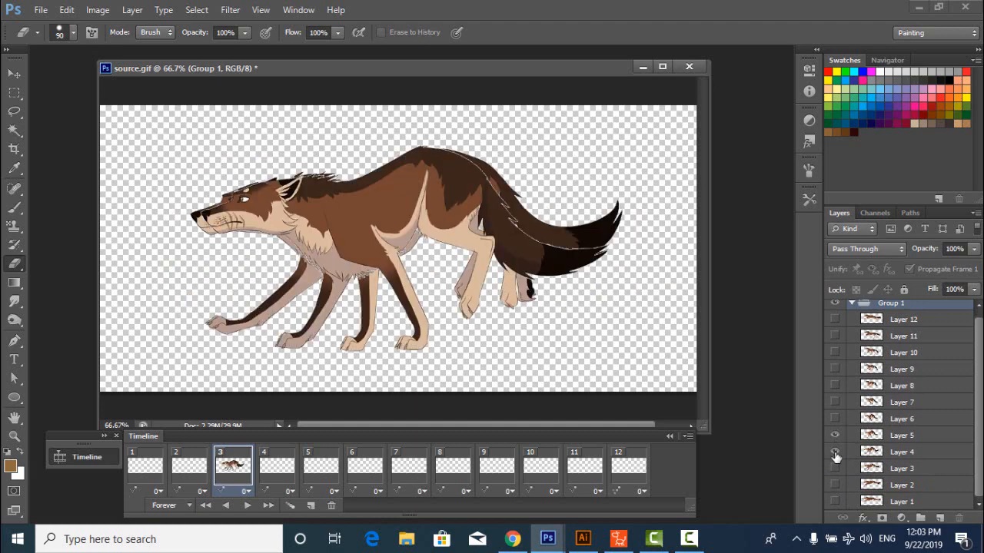
left_click(836, 436)
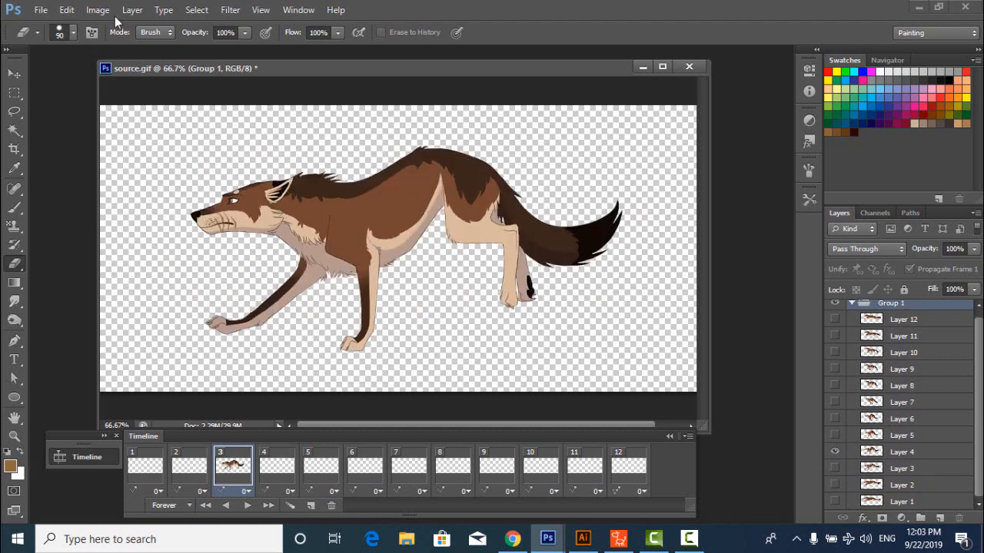
Save the layered document as source.psd in Photoshop format on the Desktop.
left_click(41, 10)
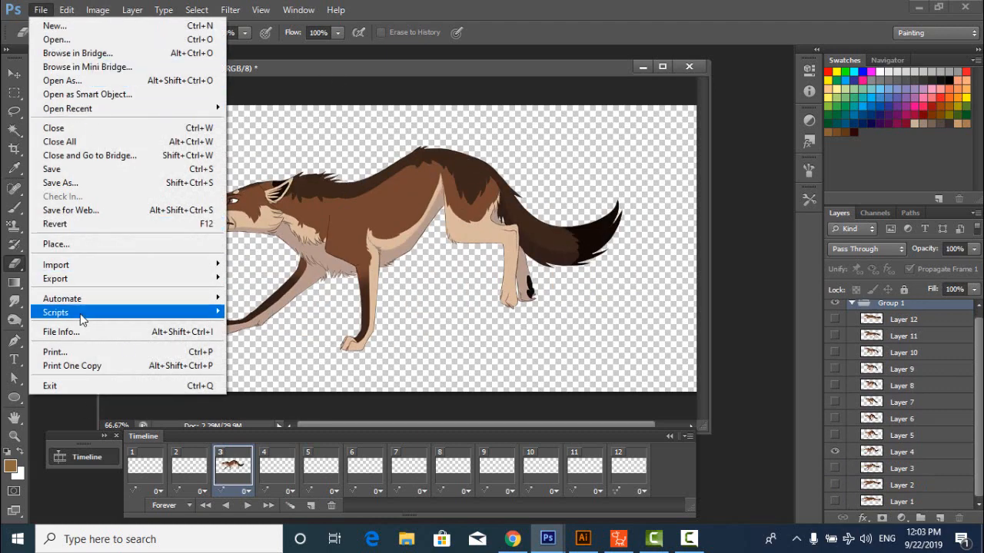
left_click(69, 182)
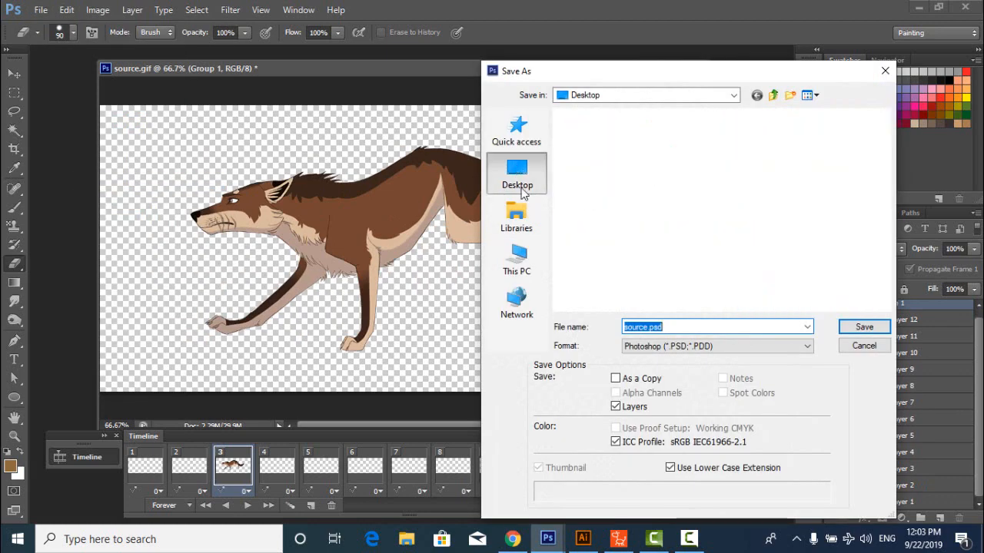
left_click(864, 327)
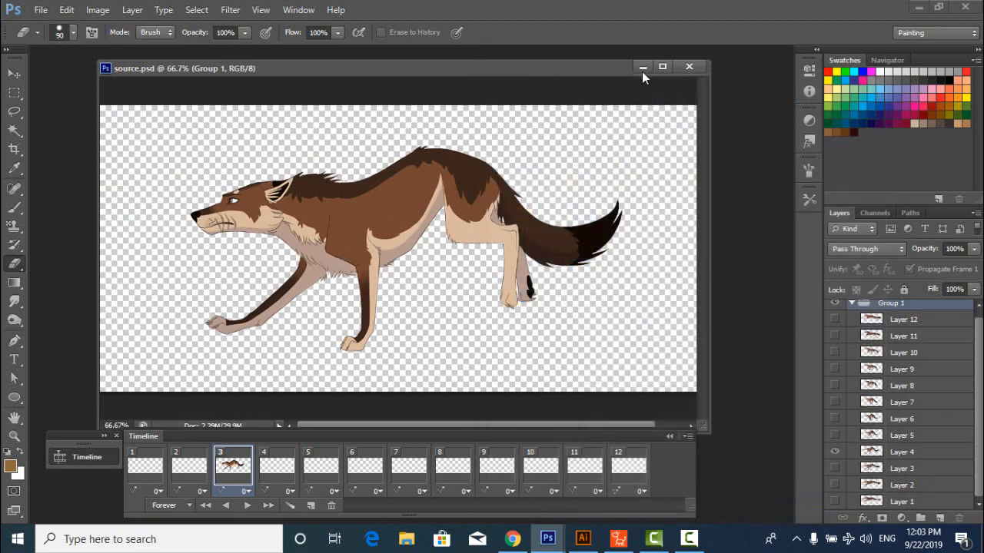
Minimise Photoshop, switch to Cartoon Animator 4, and import source.psd from the Desktop as a prop.
left_click(642, 67)
left_click(917, 7)
left_click(619, 538)
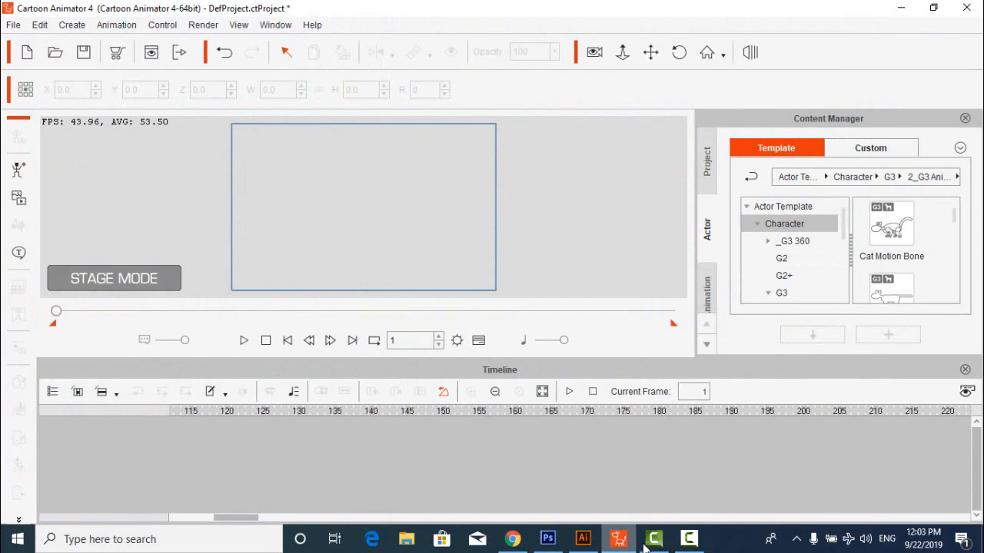
left_click(15, 204)
left_click(430, 214)
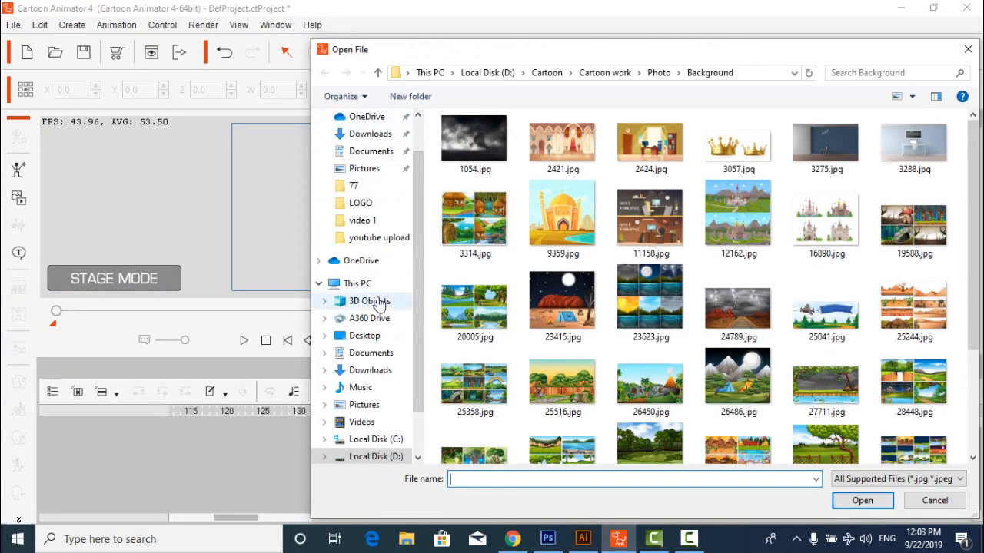
left_click(365, 336)
scroll(897, 261, "down", 5)
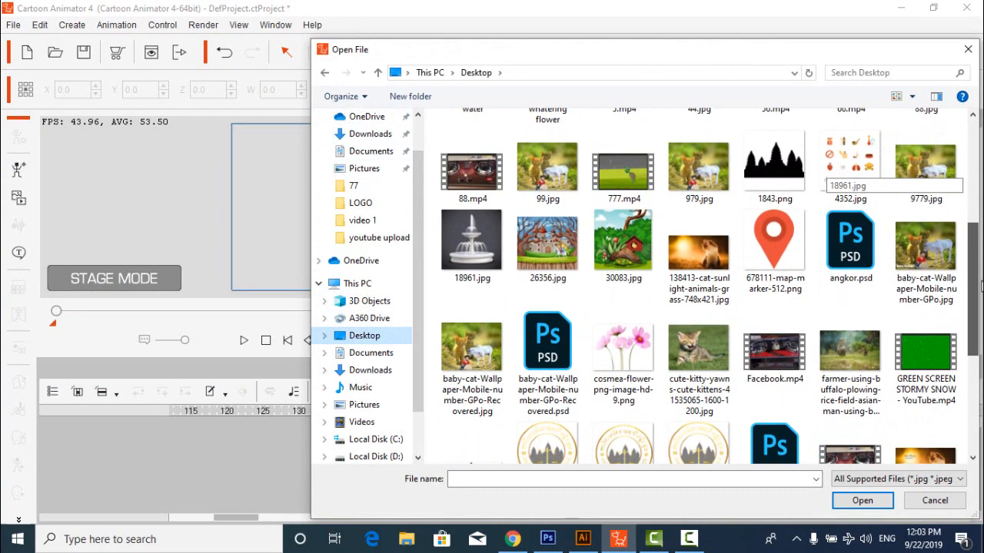
scroll(976, 286, "down", 5)
left_click(484, 419)
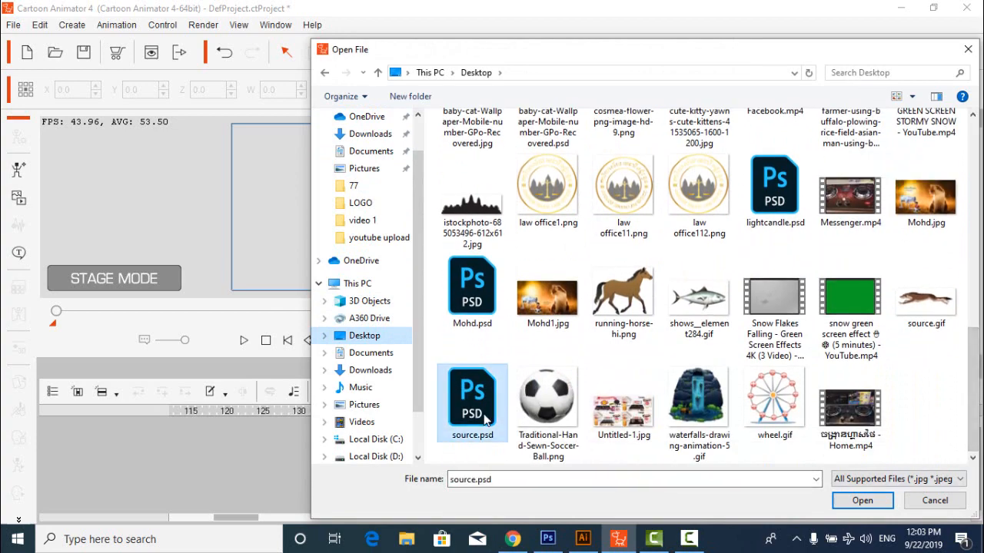
double_click(483, 419)
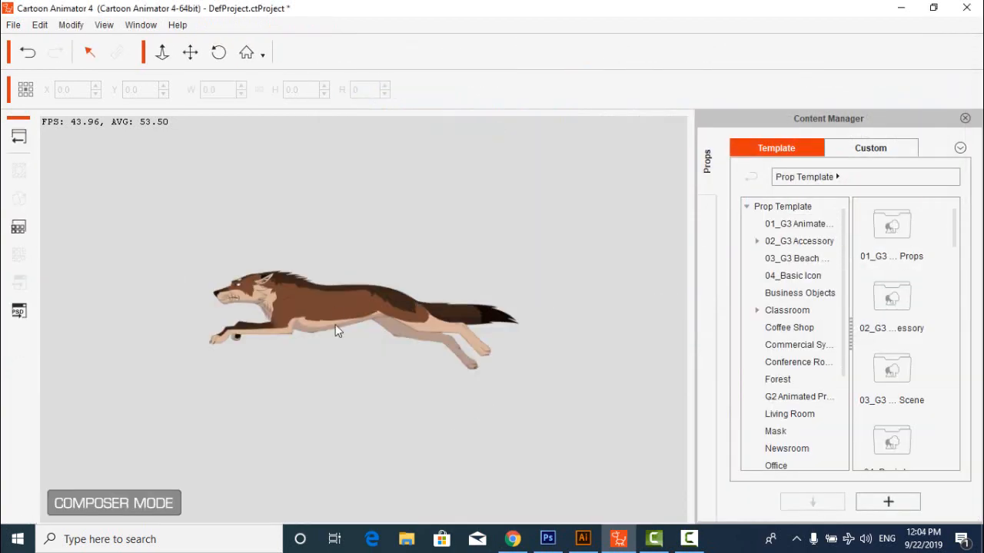
Return from the composer to the stage and show the wolf's Transform track with the playhead at frame 1.
left_click(335, 326)
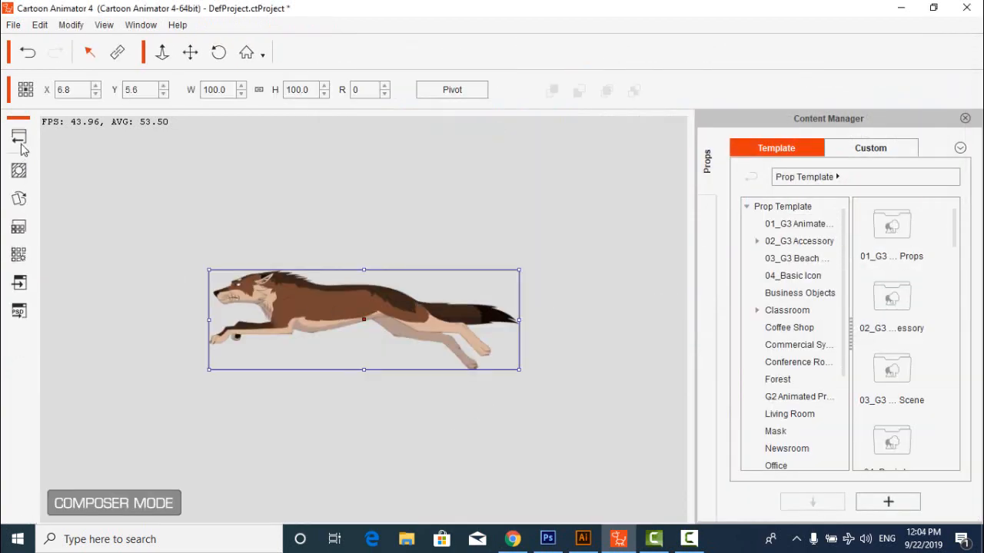
left_click(20, 140)
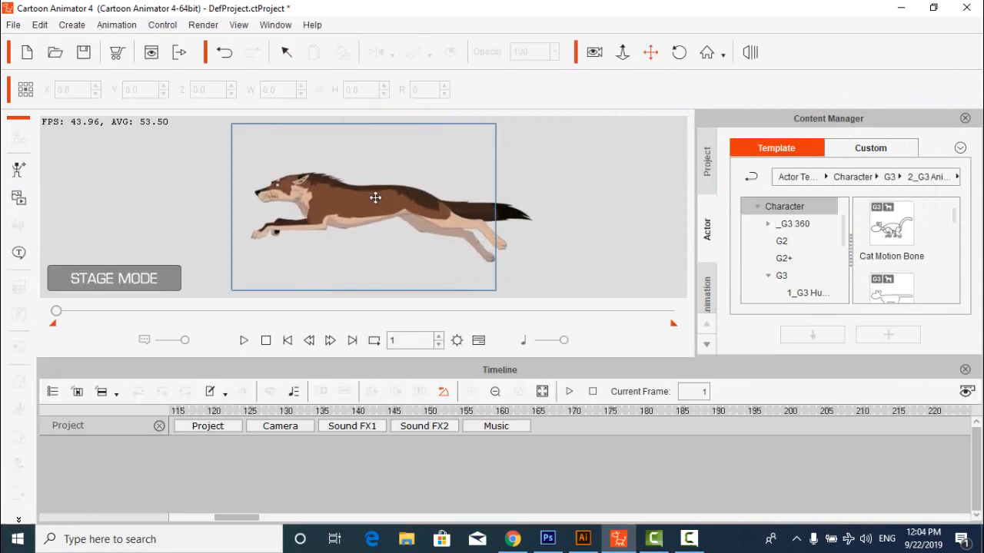
left_click(336, 201)
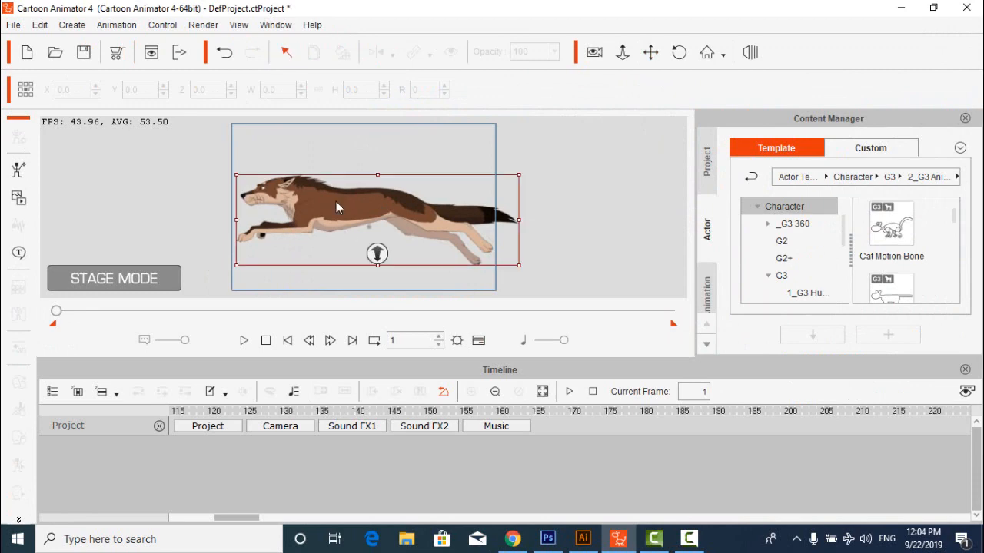
left_click(270, 446)
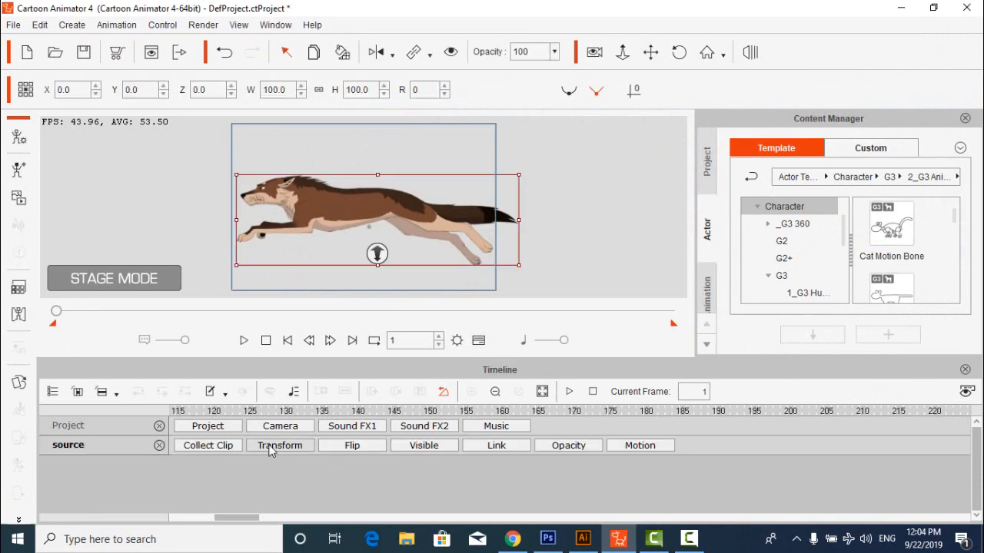
left_click(286, 341)
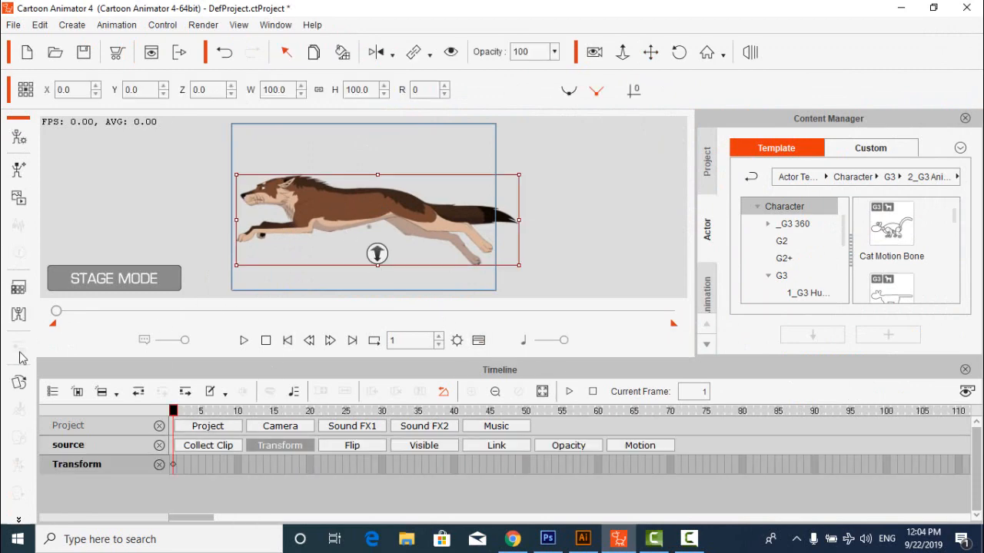
Open the wolf's Sprite Editor, preview several poses, and set Layer 4 as the sprite at frame 1.
left_click(20, 382)
left_click(737, 294)
left_click(803, 295)
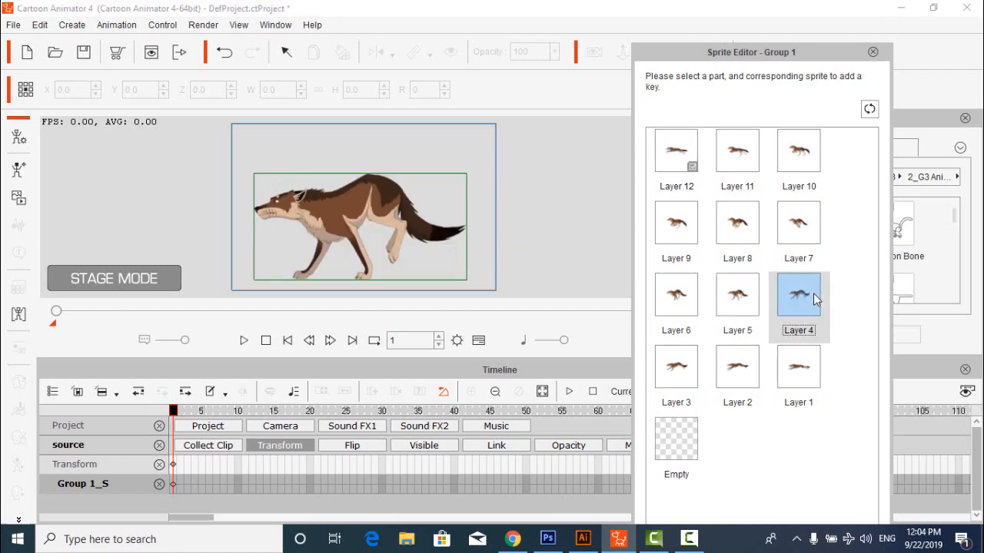
left_click(744, 386)
left_click(677, 294)
left_click(737, 295)
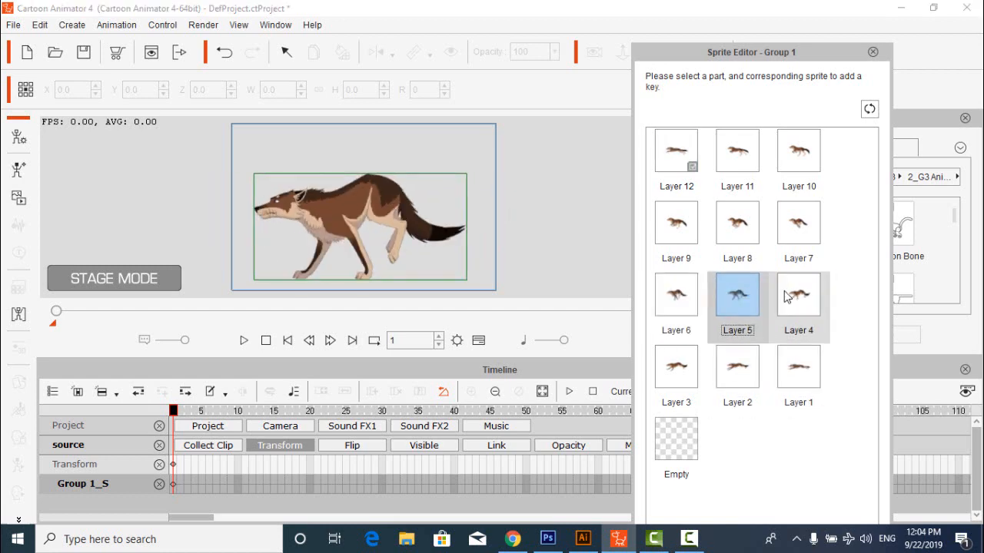
left_click(788, 298)
left_click(791, 222)
left_click(674, 225)
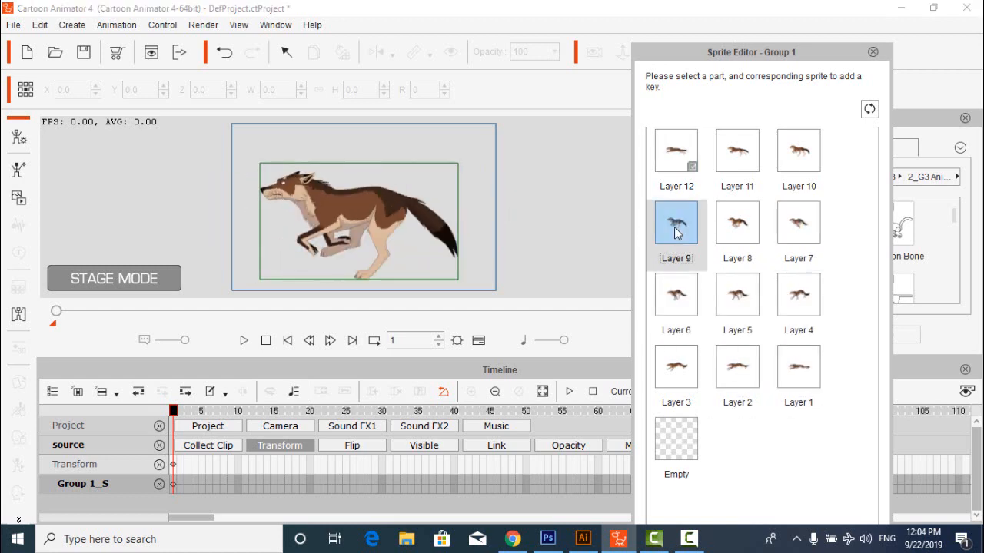
left_click(800, 301)
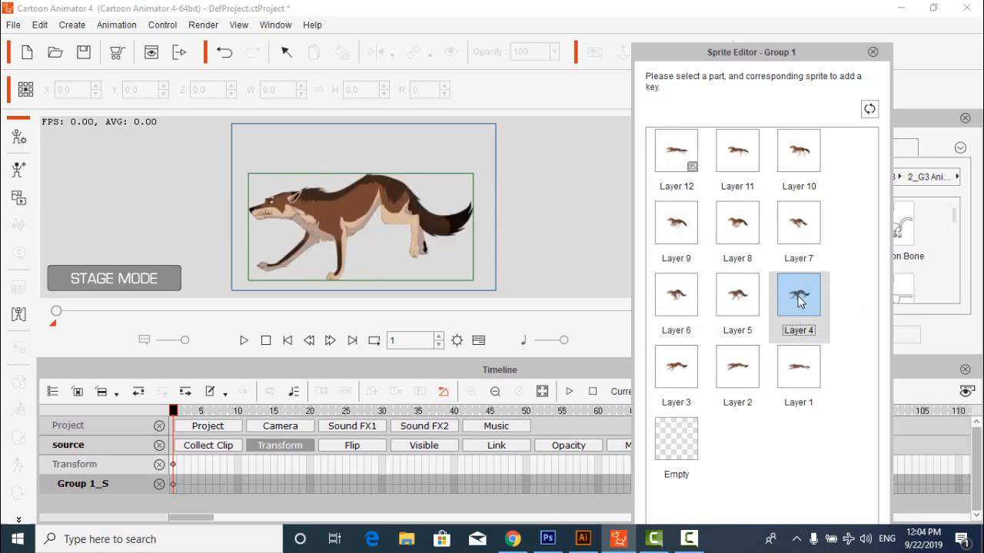
Key the Layer 5 sprite at frame 3 and the Layer 6 sprite at frame 5.
left_click(330, 340)
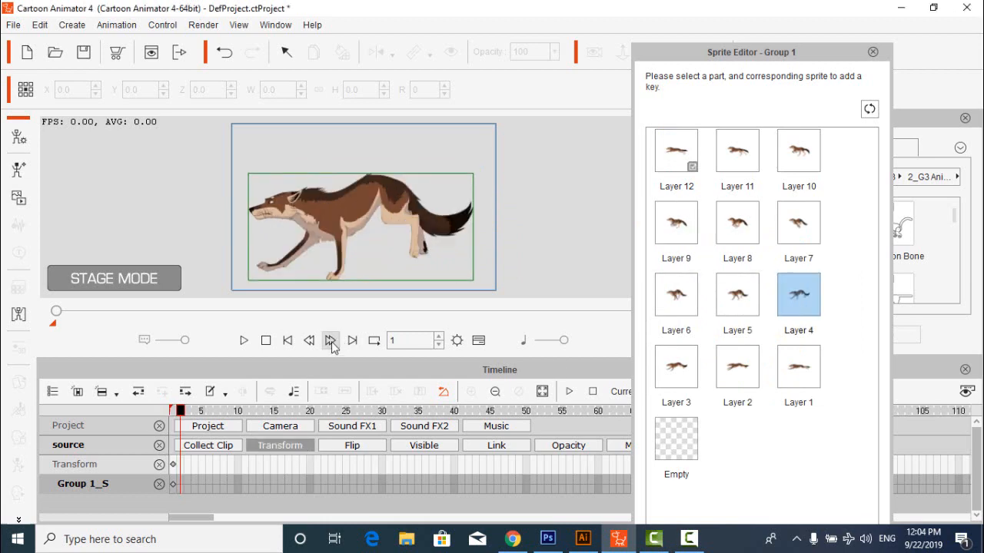
left_click(329, 339)
left_click(736, 307)
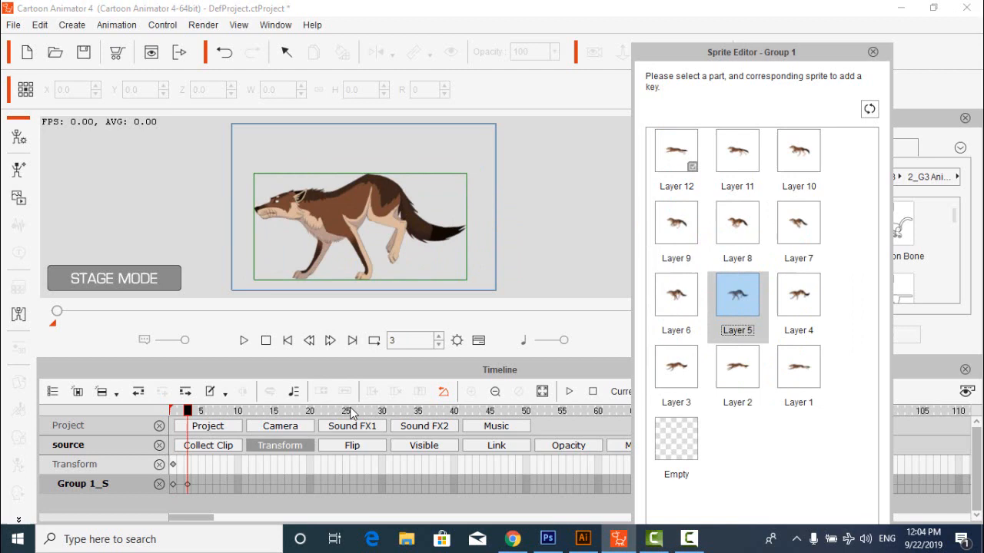
left_click(330, 340)
left_click(330, 339)
left_click(677, 294)
Key the Layer 7 sprite at frame 7 and the Layer 8 sprite at frame 9.
left_click(331, 340)
left_click(330, 339)
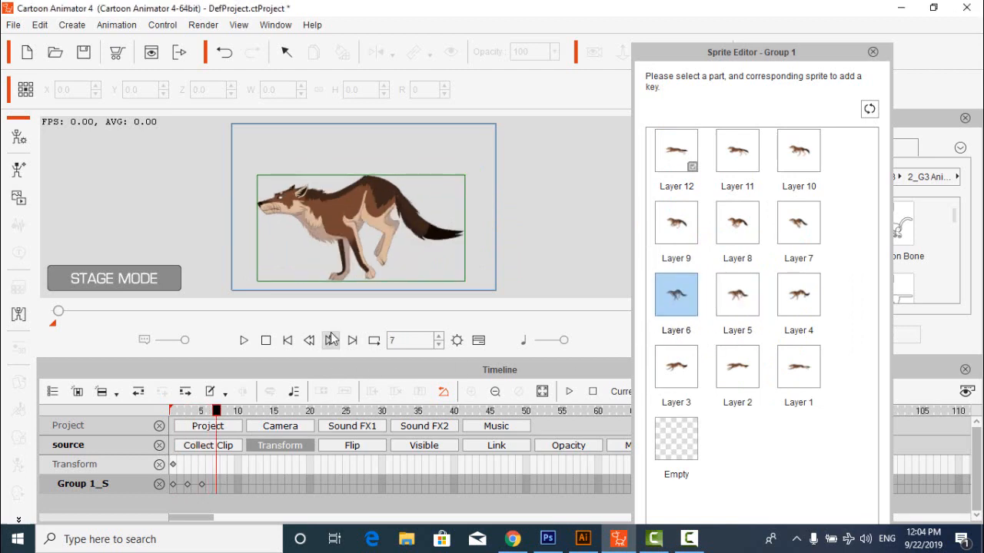
left_click(798, 222)
left_click(329, 340)
left_click(329, 340)
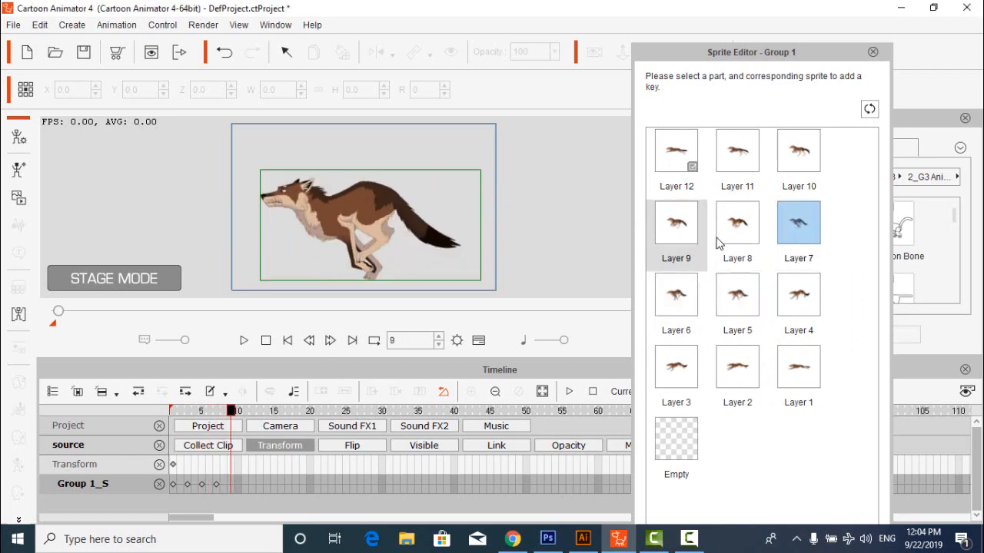
left_click(726, 230)
Key the Layer 9 sprite at frame 11 and the Layer 10 sprite at frame 13.
left_click(330, 340)
left_click(329, 339)
left_click(676, 222)
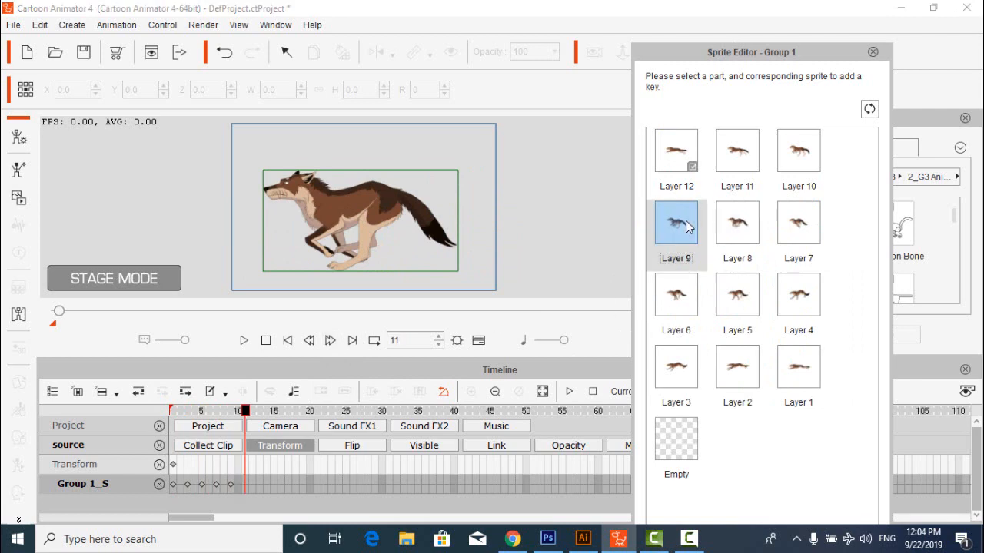
left_click(330, 339)
left_click(330, 340)
left_click(798, 150)
Key the Layer 11 sprite at frame 15 and the Layer 12 sprite at frame 17.
left_click(329, 339)
left_click(329, 339)
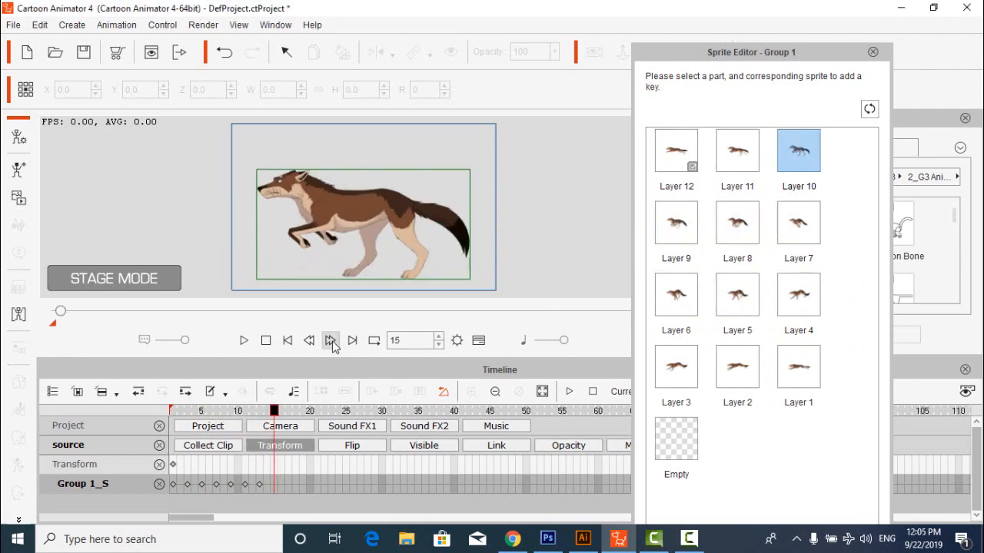
left_click(737, 151)
left_click(329, 340)
left_click(330, 340)
left_click(675, 154)
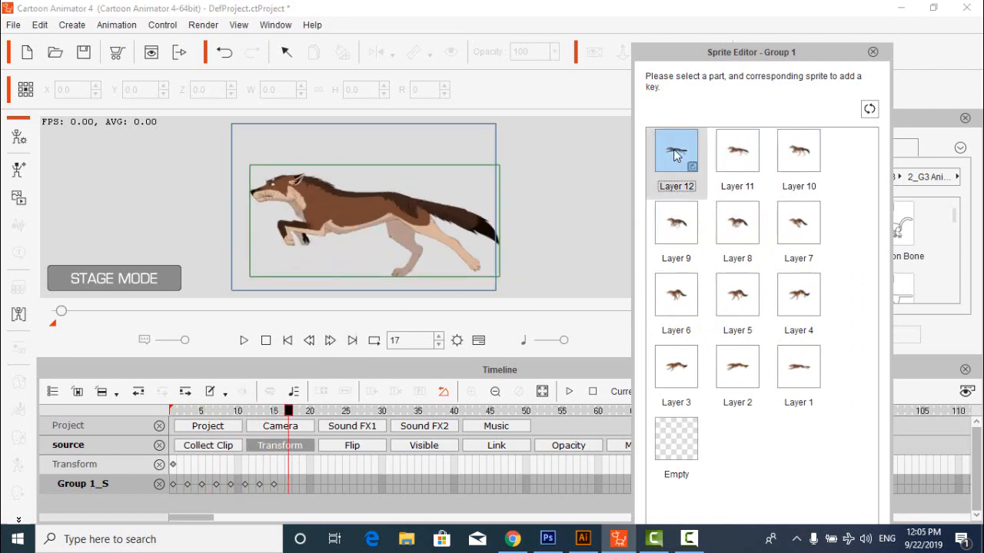
Key the Layer 1, Layer 2 and Layer 3 sprites at frames 19, 21 and 23 respectively.
left_click(330, 339)
left_click(798, 366)
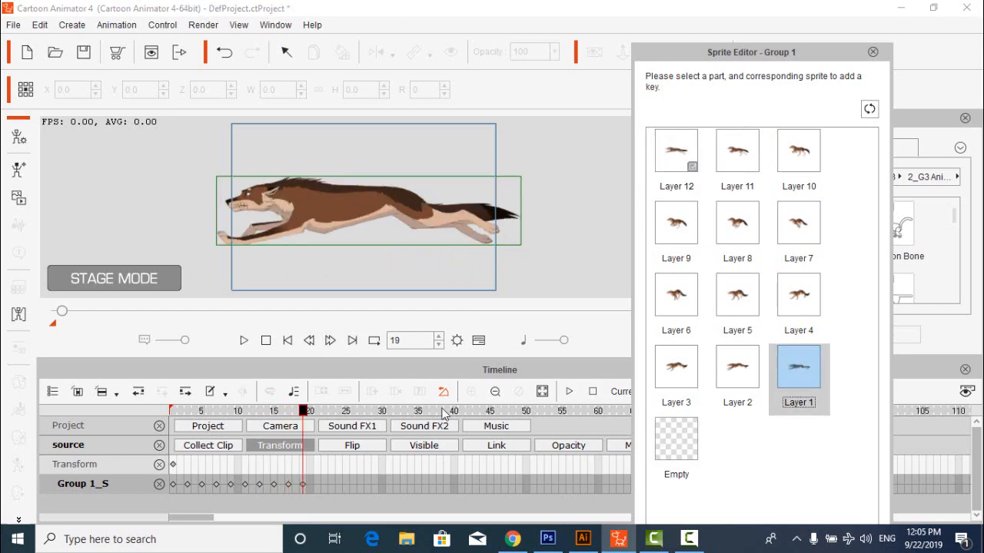
left_click(330, 340)
left_click(329, 339)
left_click(737, 366)
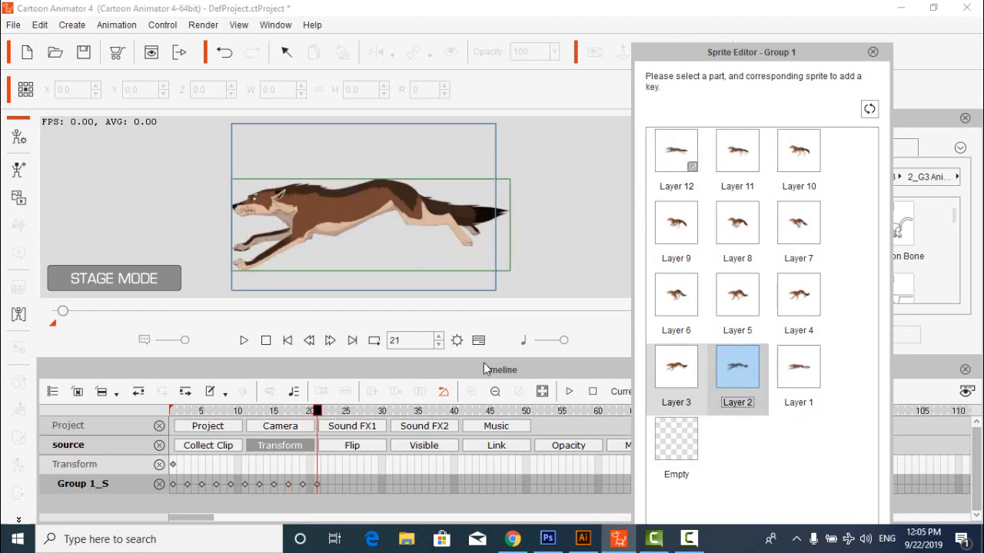
left_click(330, 339)
left_click(330, 340)
left_click(663, 373)
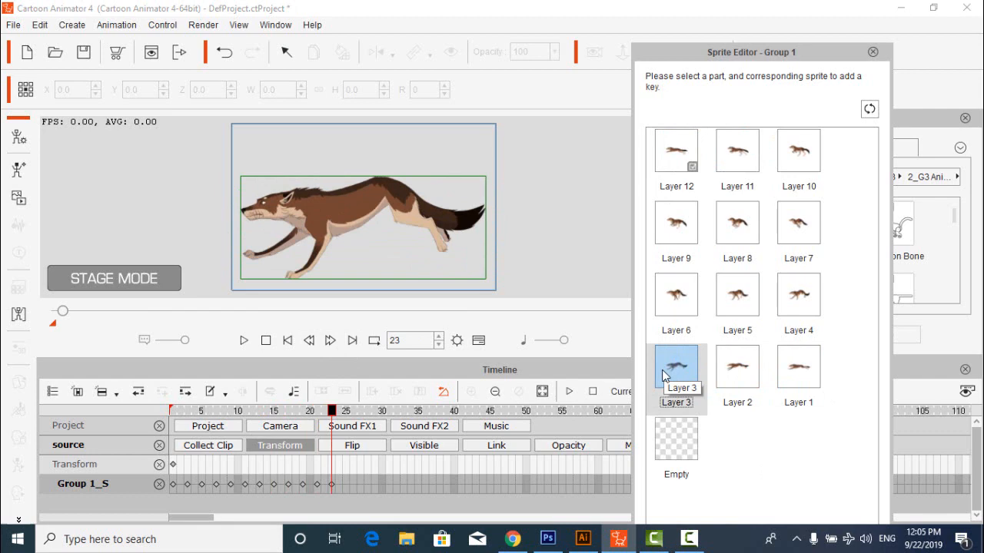
Key the Layer 4 sprite at frame 25 and the Layer 5 sprite at frame 27.
left_click(172, 484)
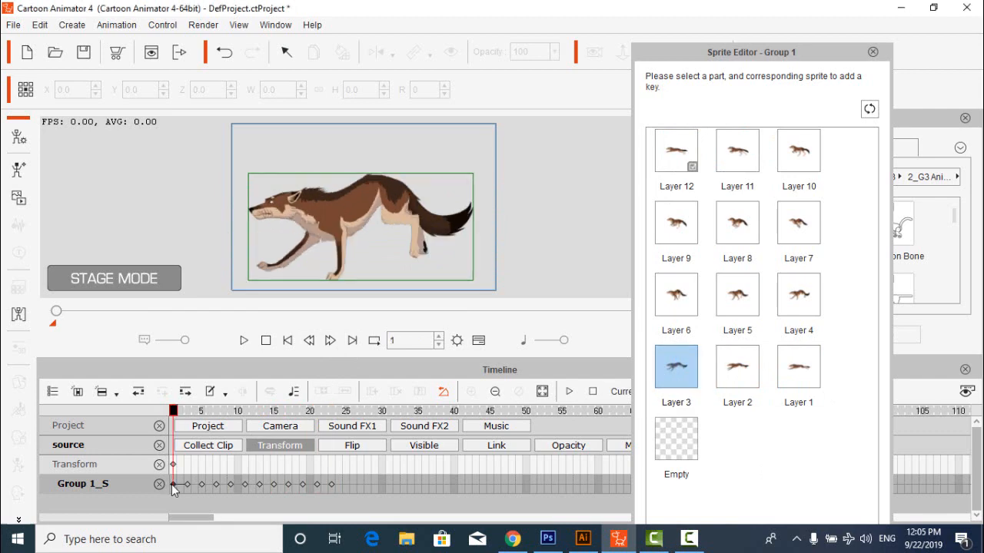
left_click(332, 483)
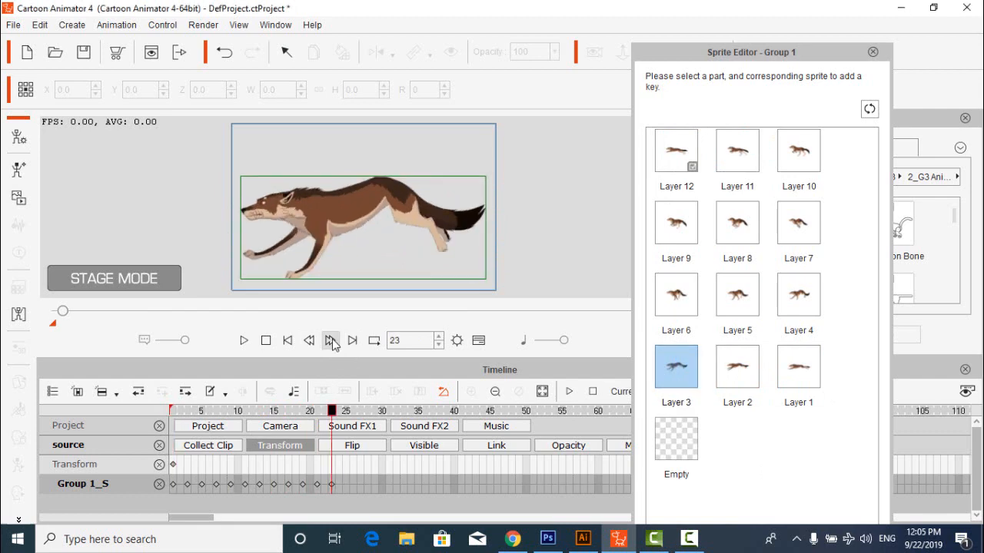
left_click(330, 339)
left_click(330, 340)
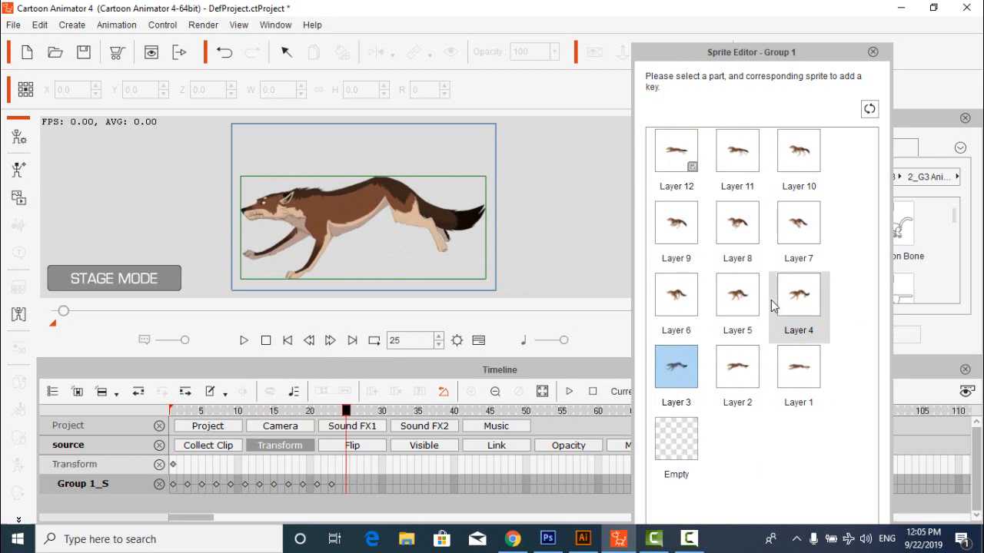
left_click(795, 299)
left_click(329, 340)
left_click(330, 340)
left_click(718, 292)
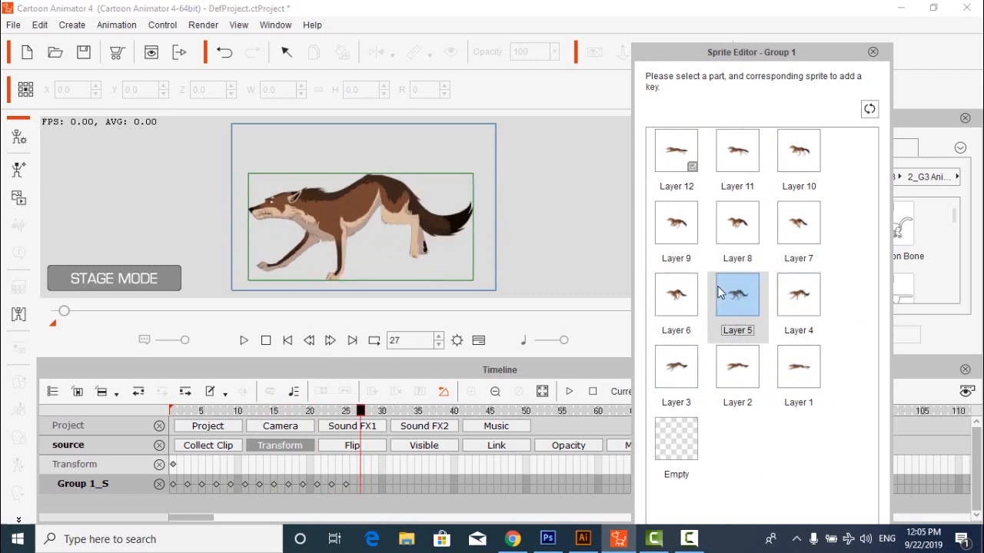
Set the project's animation length to 27 frames and play back the wolf's running cycle.
left_click(456, 340)
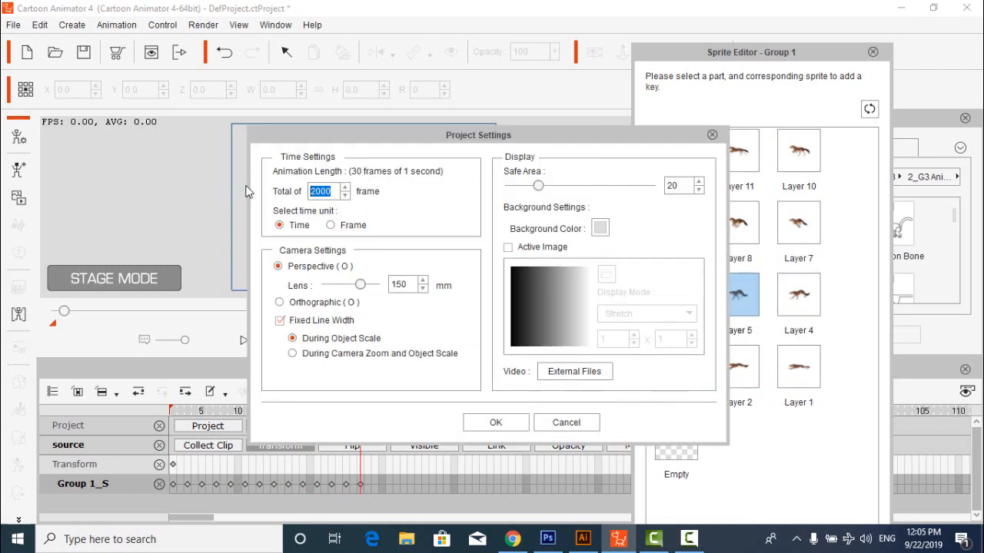
type("27")
key("Return")
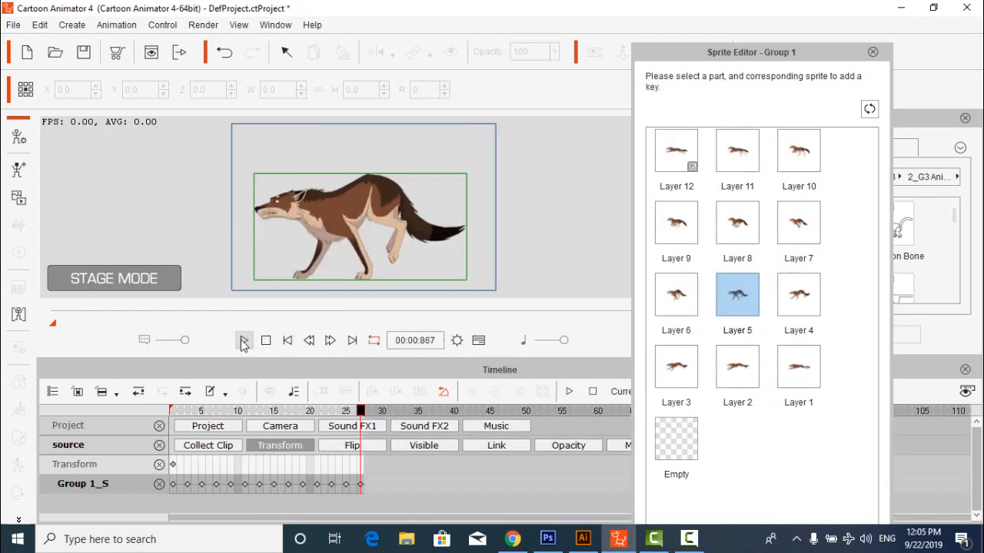
left_click(243, 341)
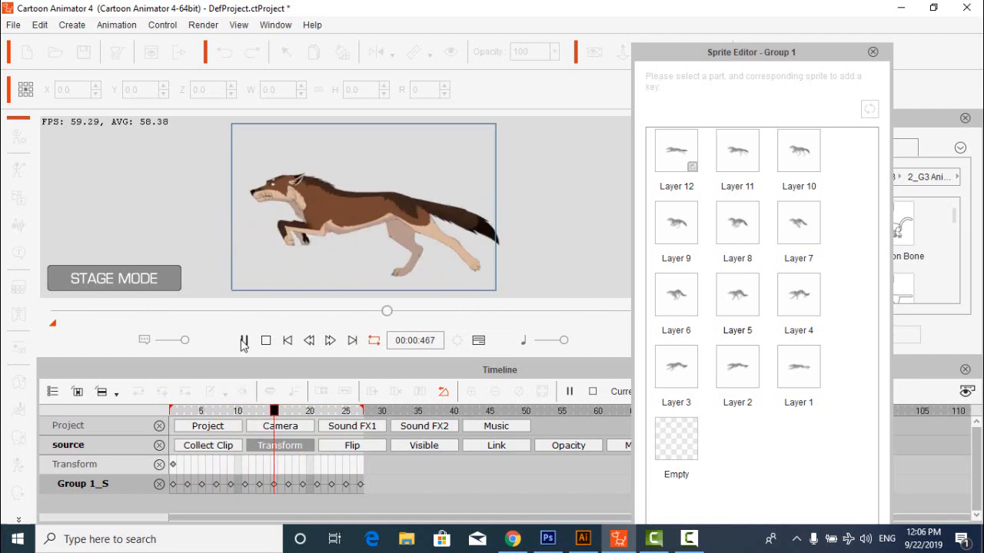
left_click(243, 344)
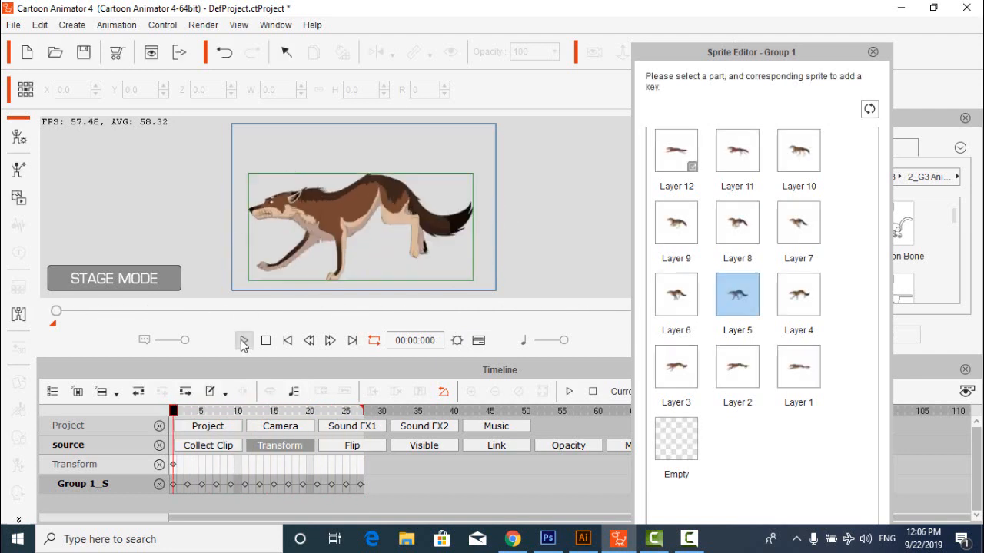
Close the Sprite Editor and add the wolf prop to the custom prop library.
left_click(873, 51)
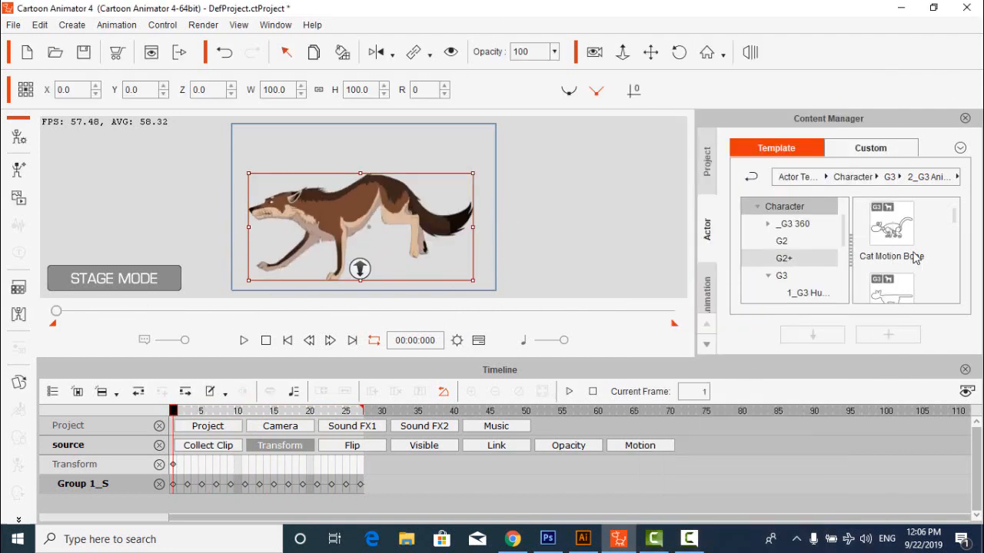
left_click(870, 149)
left_click(706, 346)
left_click(706, 346)
left_click(707, 223)
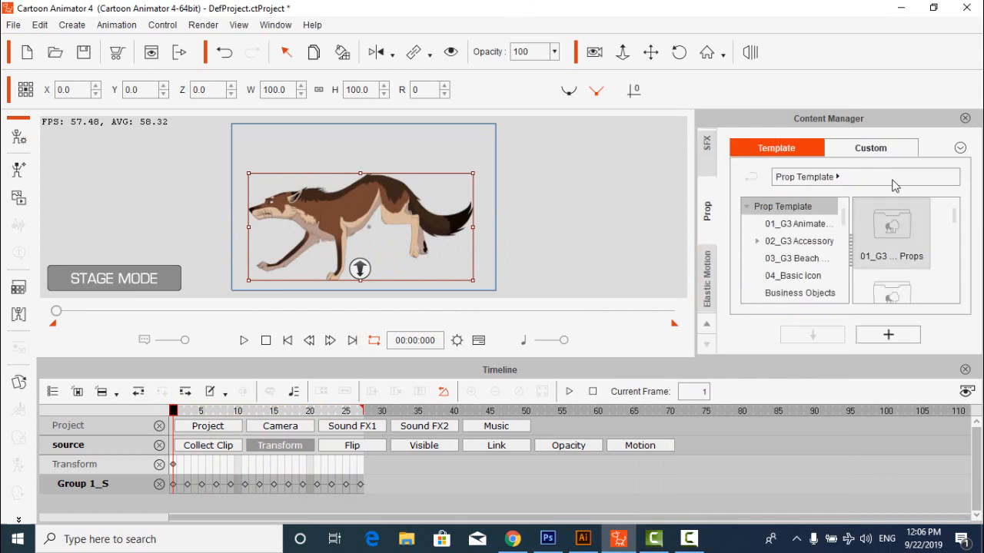
left_click(885, 151)
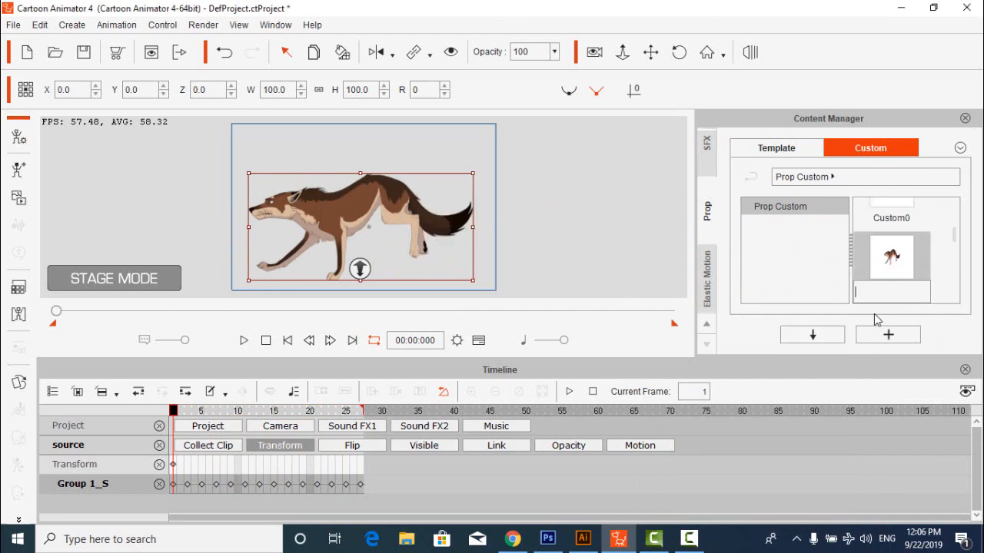
left_click(235, 446)
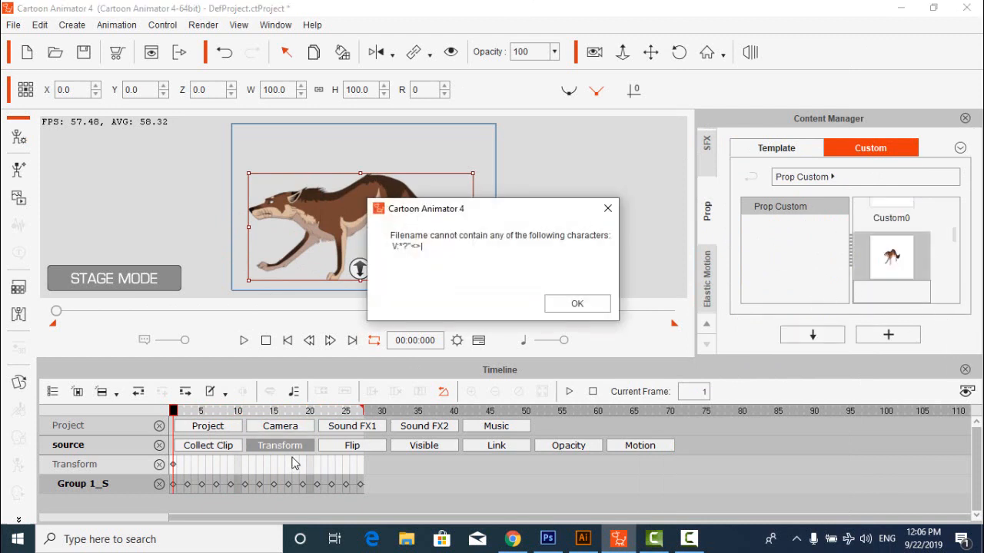
left_click(578, 305)
Collect frames 1 to 27 of the wolf's running cycle as a clip and add it to the prop's action menu.
left_click(223, 445)
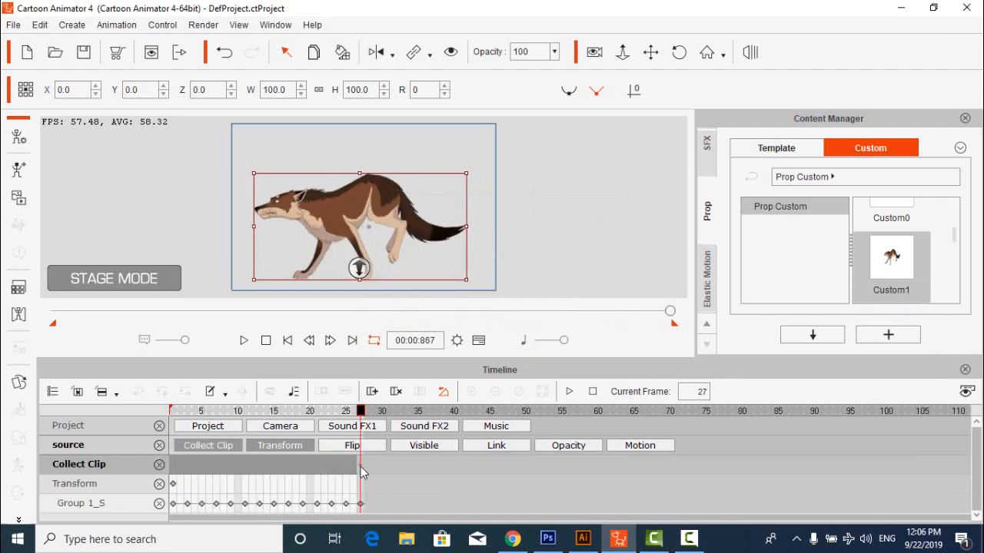
left_click_drag(362, 467, 197, 466)
right_click(197, 466)
left_click(263, 451)
key("Return")
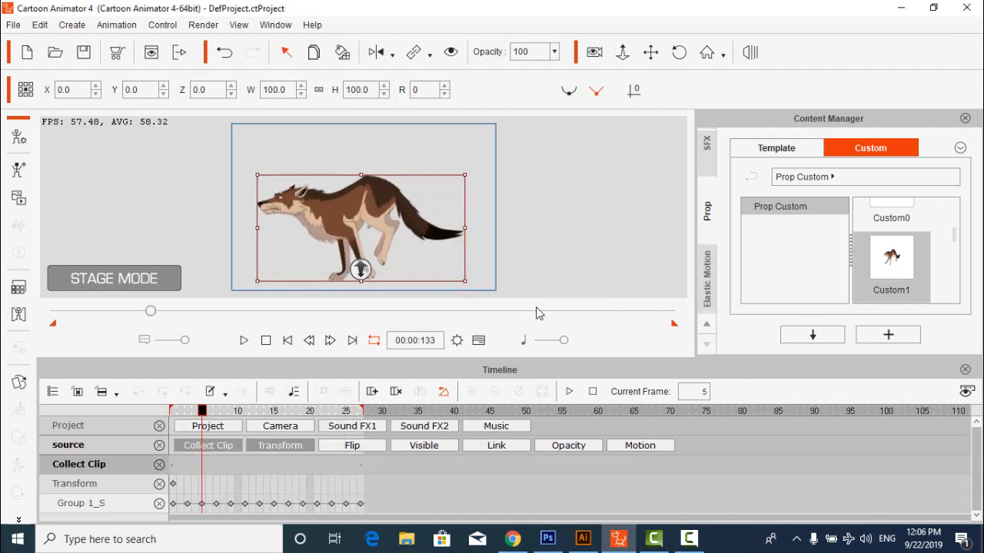
Save the wolf prop with its collected animation to the custom prop library and rename it "fox".
left_click(903, 335)
left_click(507, 310)
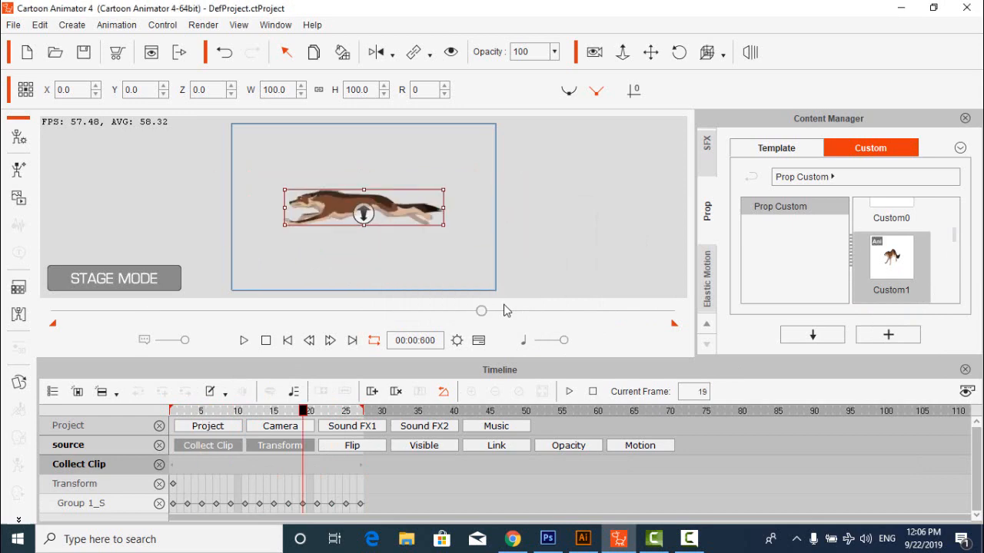
right_click(883, 278)
left_click(860, 398)
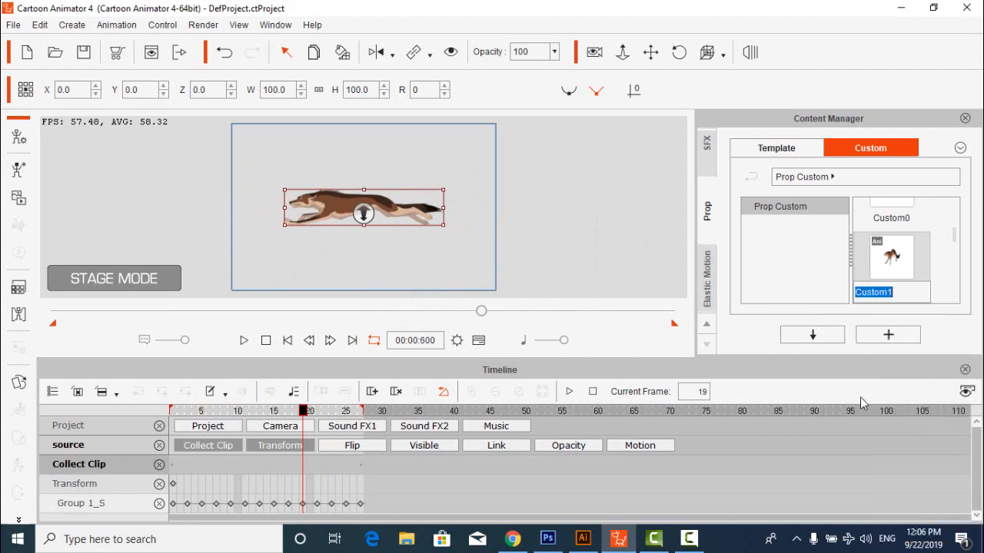
type("fox")
key("Return")
Replace the wolf on the stage with the custom fox prop, placed at about X 58.3, Y 15.8.
left_click(543, 245)
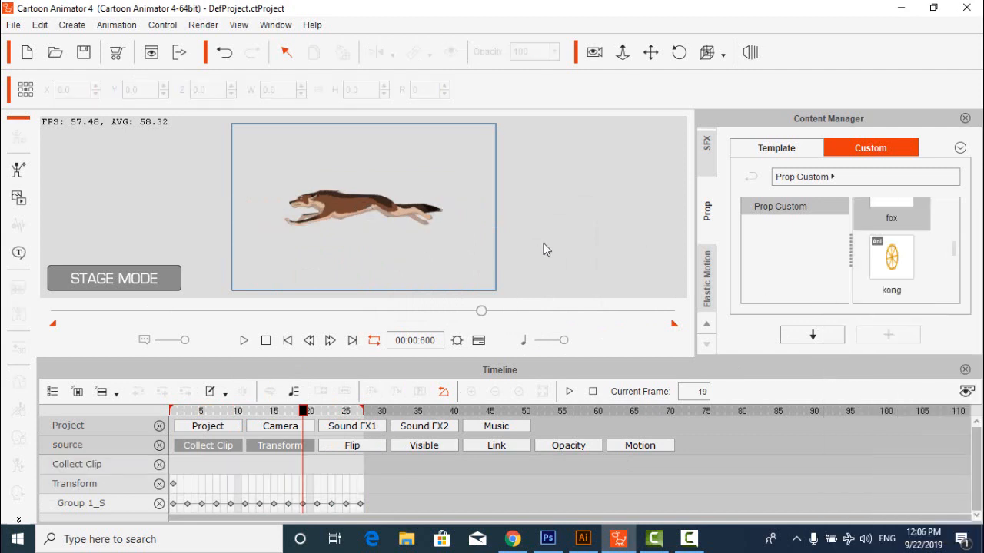
left_click(363, 213)
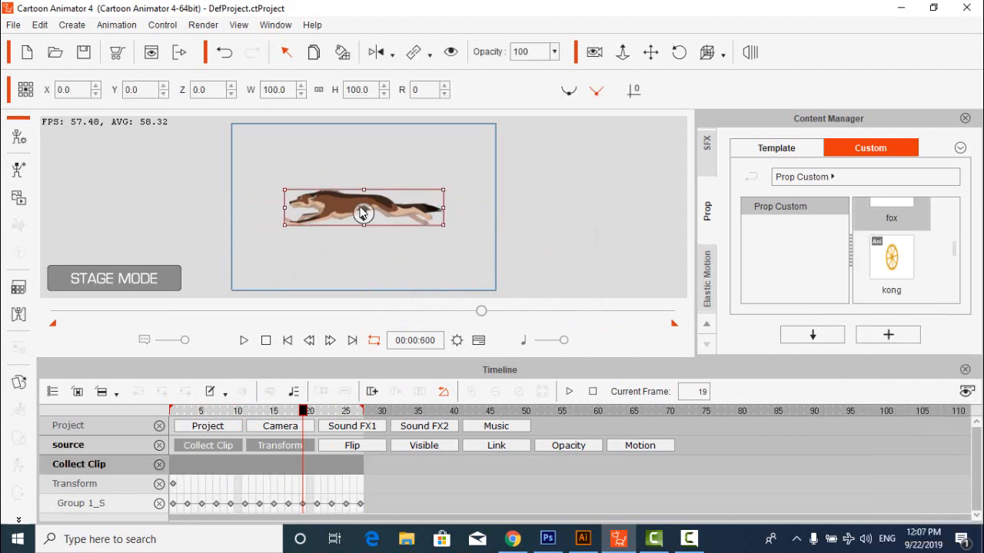
key("Delete")
left_click_drag(896, 216, 268, 211)
left_click_drag(314, 199, 450, 195)
Apply the running clip from the fox prop's action menu and show its Motion track in the timeline.
right_click(428, 201)
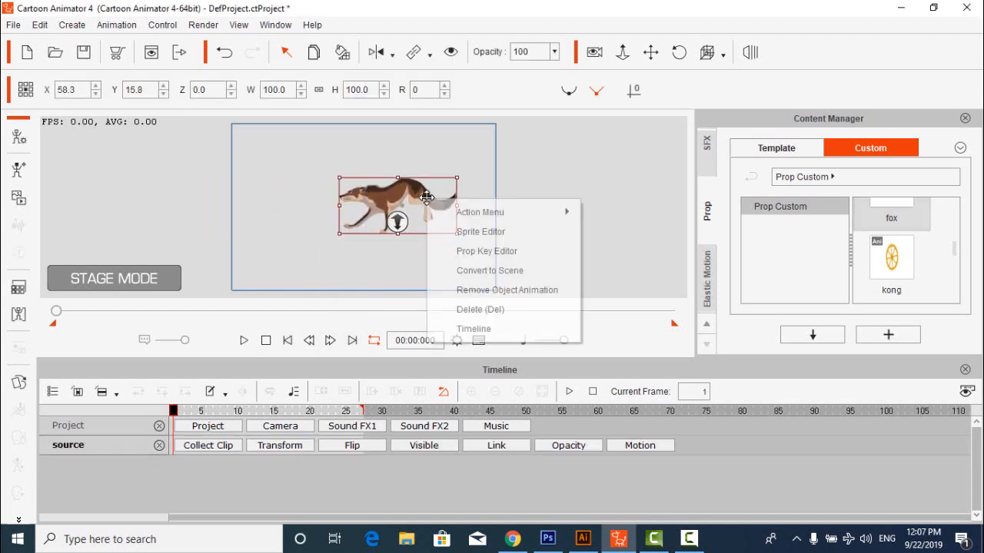
mouse_move(461, 211)
left_click(612, 234)
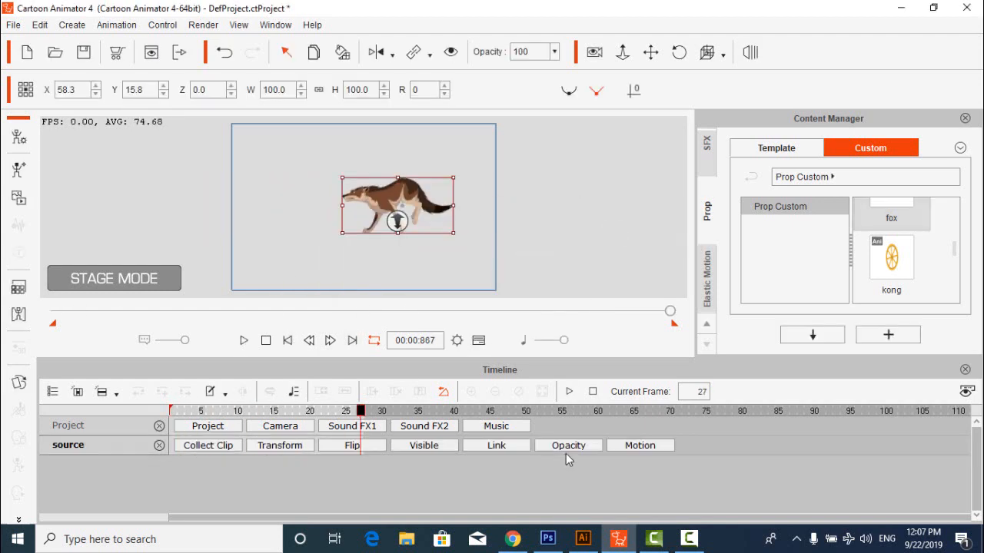
left_click(615, 446)
Set the project length to 100 frames and loop the fox's motion clip out to frame 100.
left_click(456, 340)
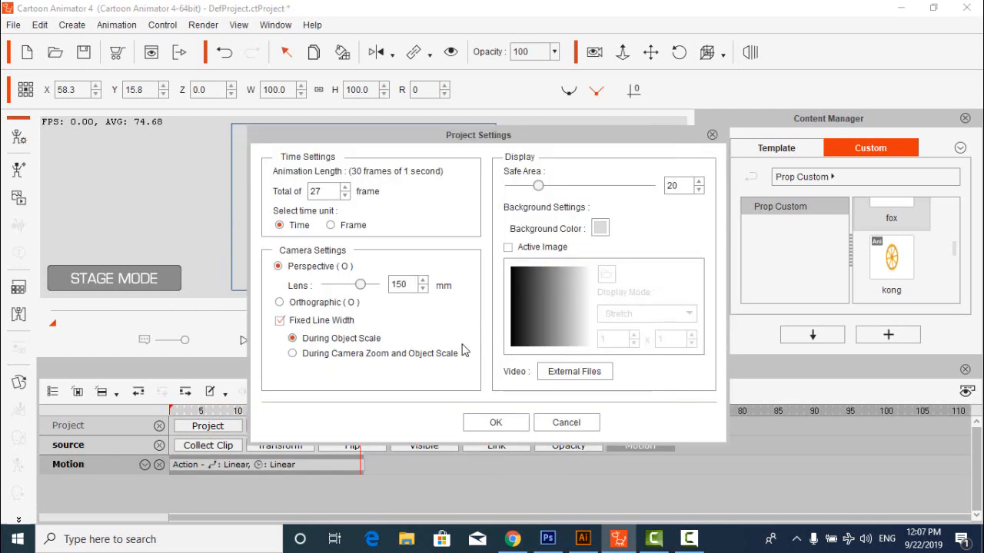
type("100")
key("Return")
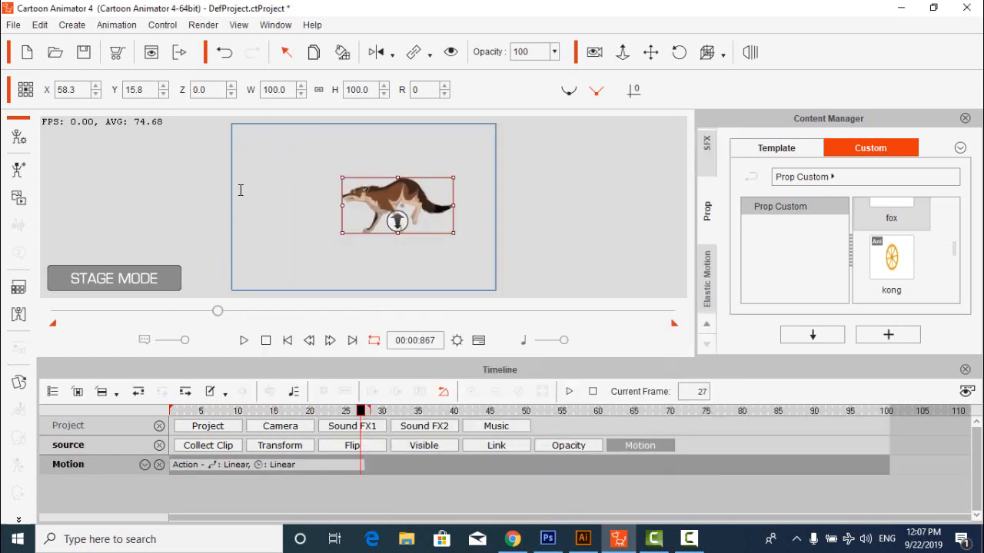
left_click_drag(363, 465, 813, 477)
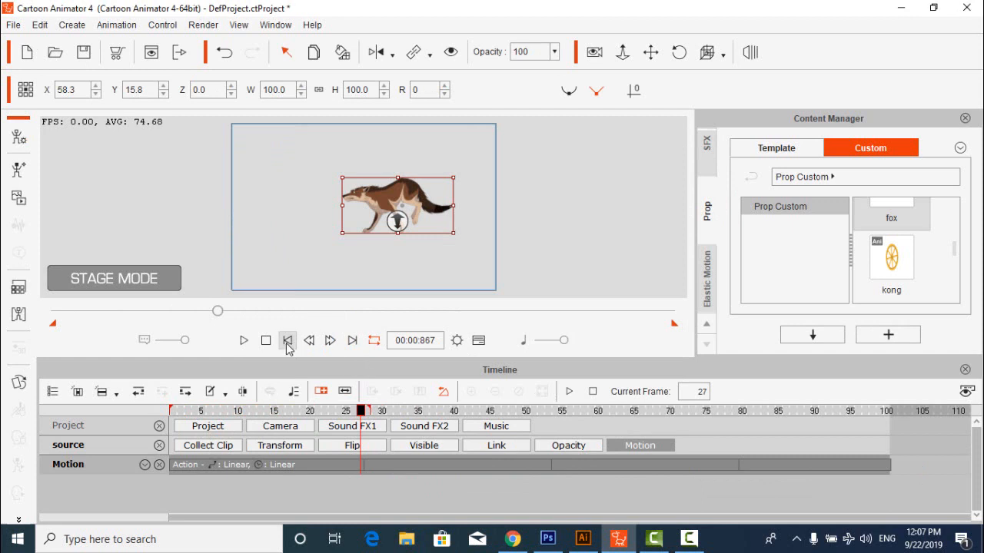
Play back the looped run, show the fox's Transform track and scrub the timeline to frame 38.
left_click(243, 340)
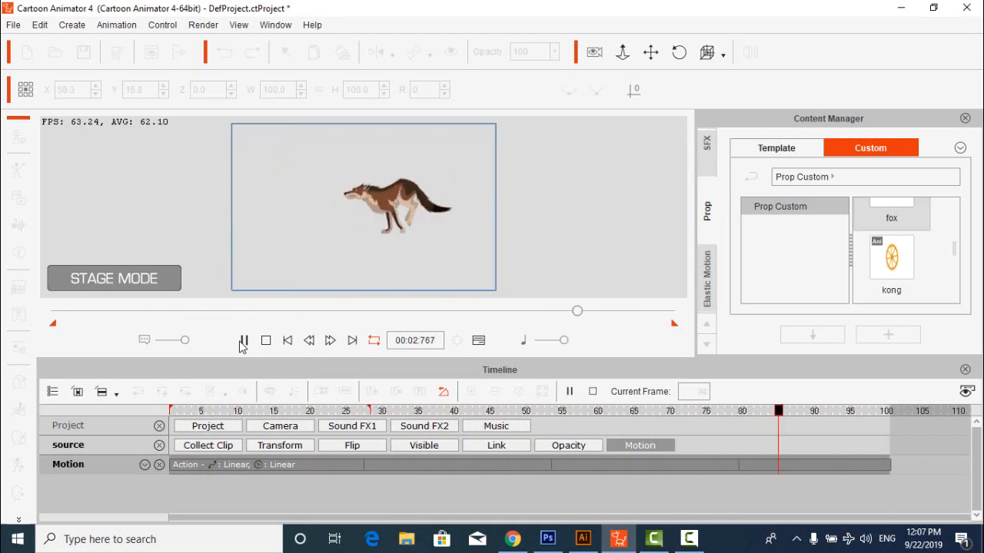
left_click(242, 342)
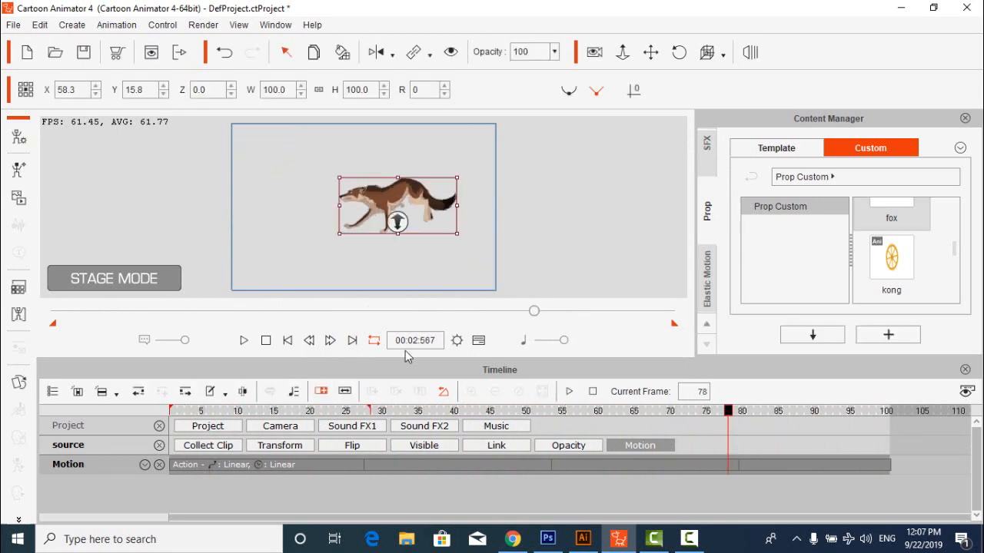
left_click(478, 342)
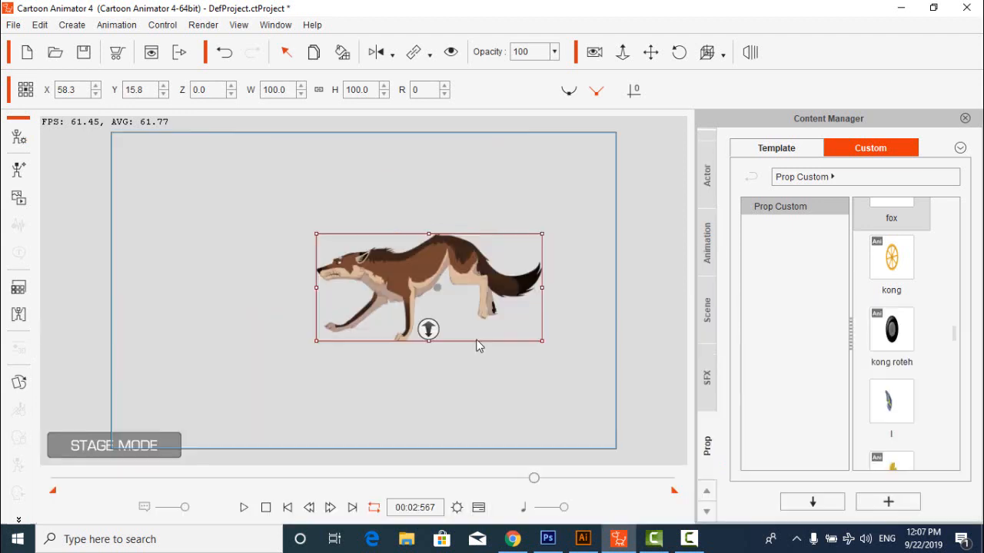
left_click(478, 509)
left_click(295, 446)
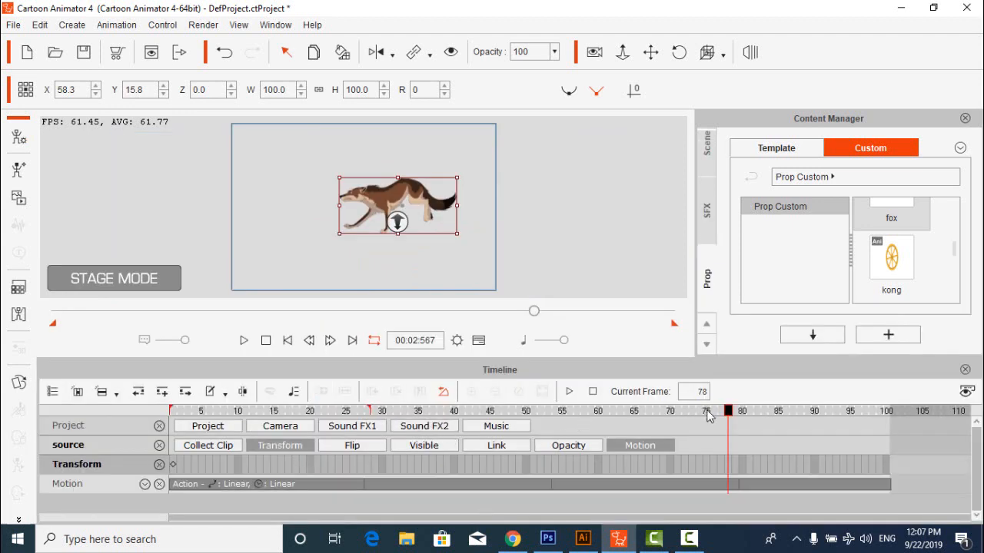
left_click_drag(708, 413, 440, 412)
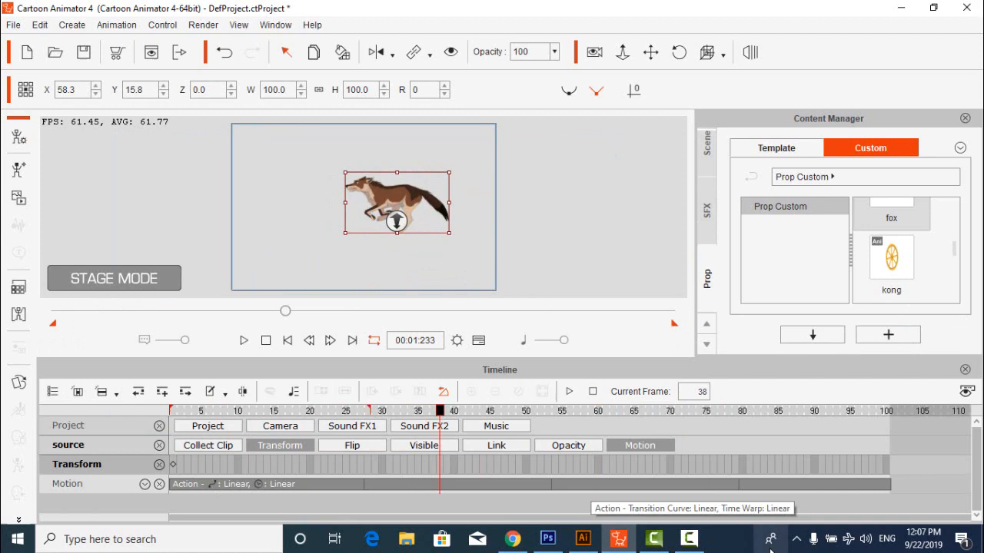
left_click(689, 545)
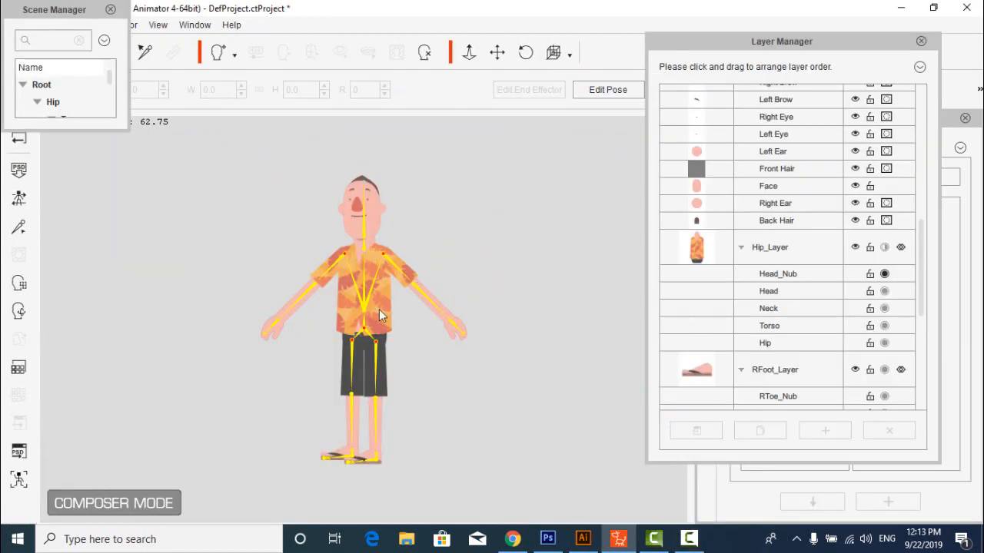
Send the character's torso image to Photoshop for external editing and close the BLThigh.png document there.
left_click(379, 310)
left_click(701, 433)
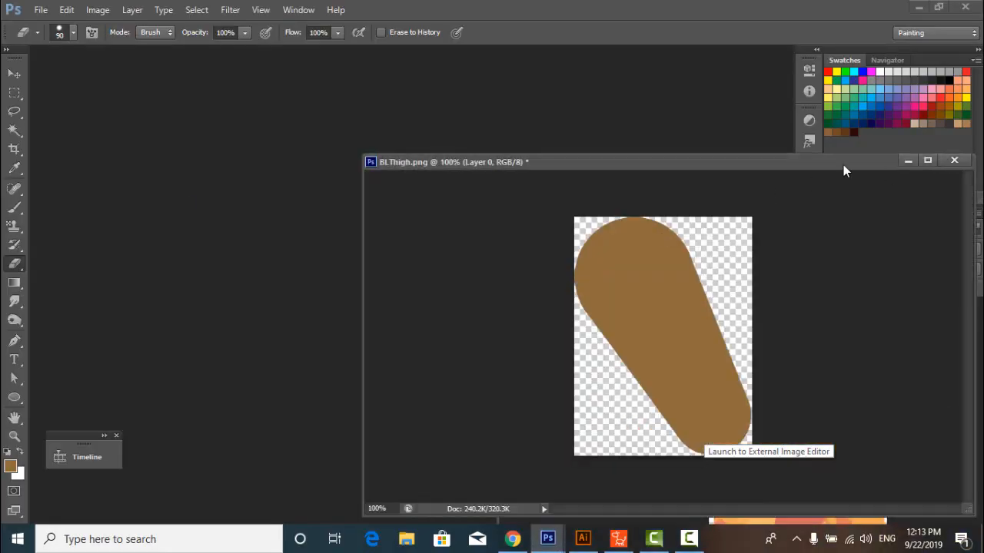
left_click(954, 160)
left_click(494, 210)
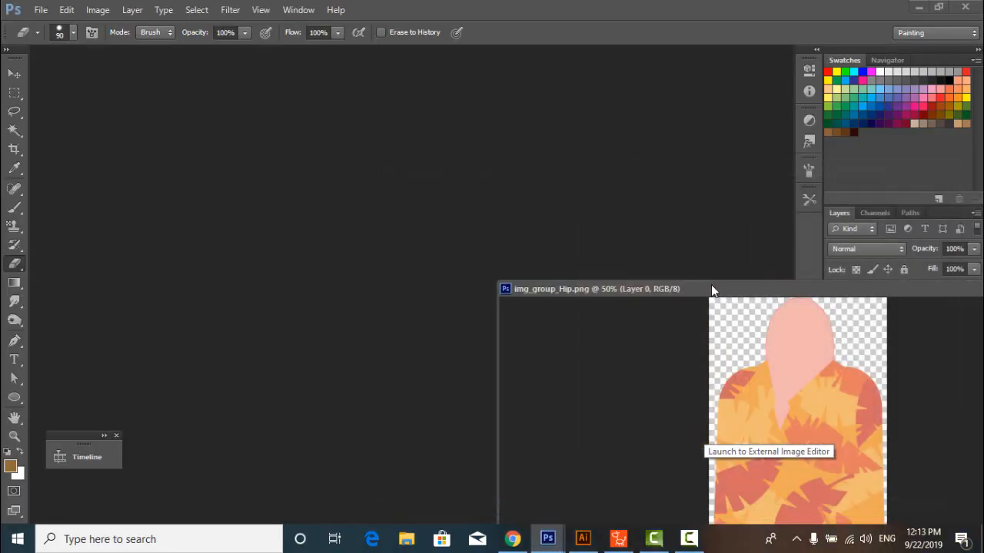
left_click_drag(711, 284, 377, 119)
left_click(512, 539)
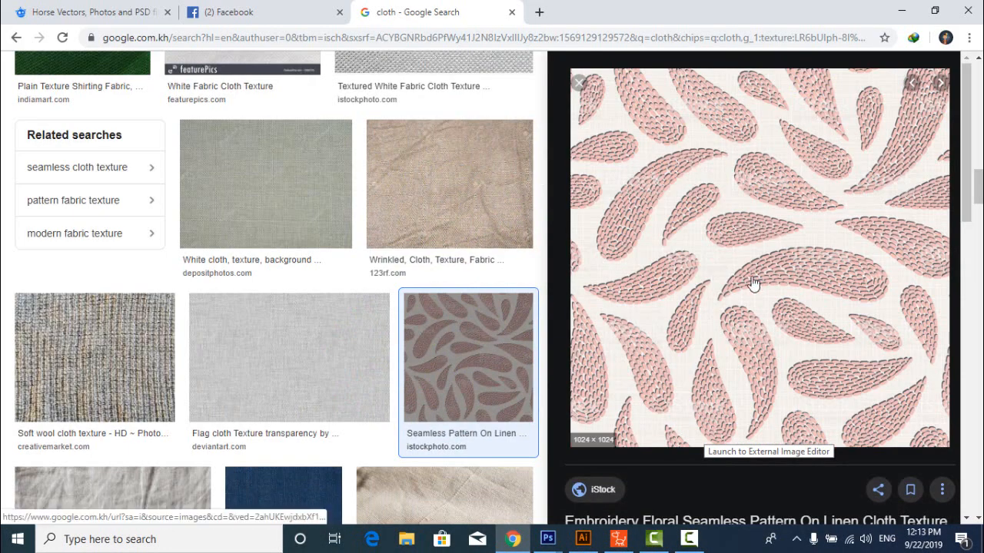
right_click(748, 274)
left_click(470, 357)
scroll(397, 279, "up", 2)
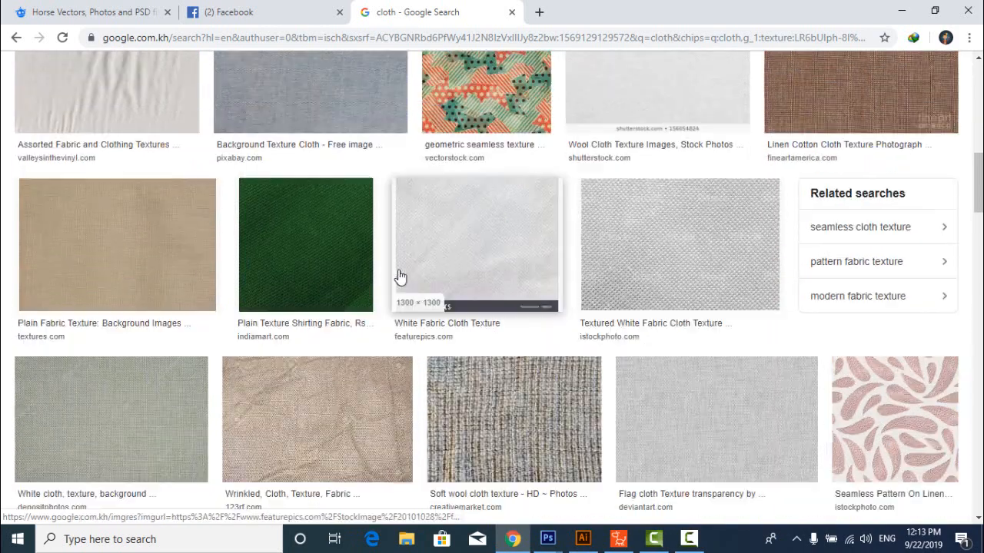
scroll(410, 314, "down", 9)
scroll(461, 320, "up", 4)
scroll(489, 323, "up", 2)
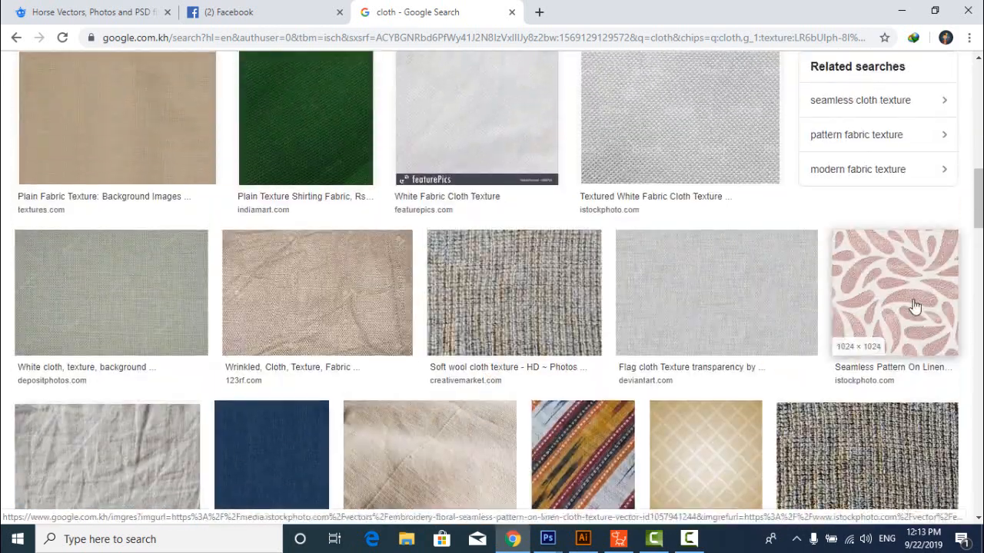
left_click(895, 285)
right_click(707, 244)
left_click(757, 380)
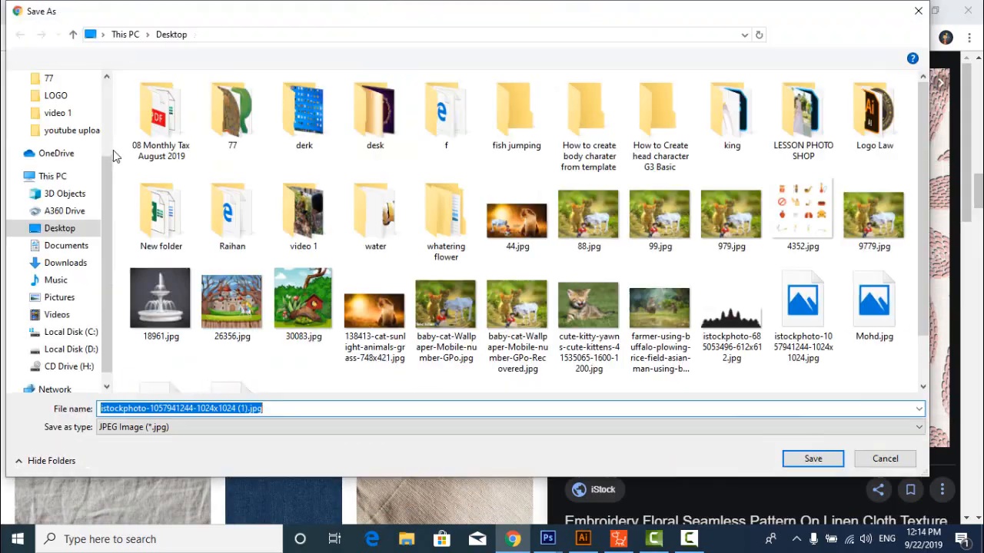
left_click(812, 459)
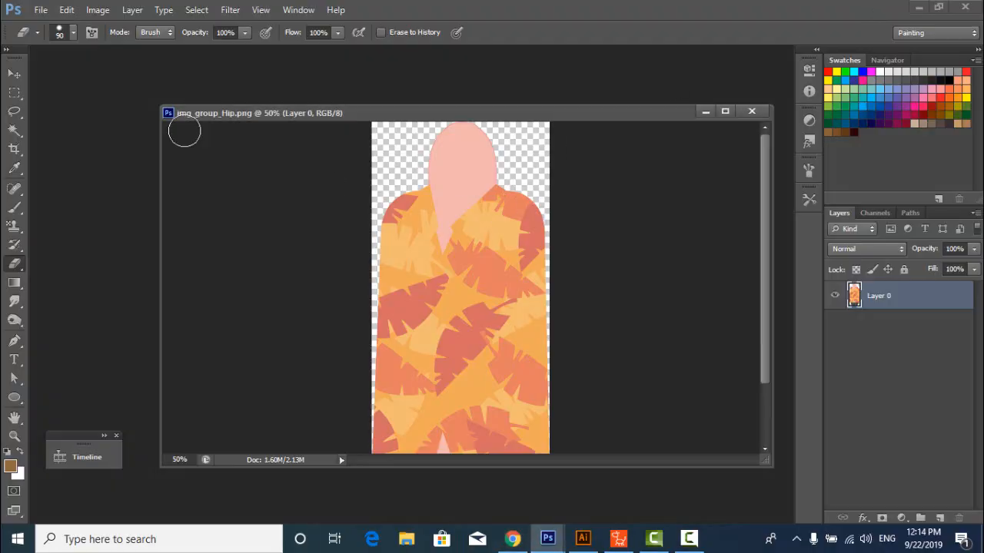
key("v")
key("ctrl+o")
scroll(614, 289, "down", 5)
left_click(824, 415)
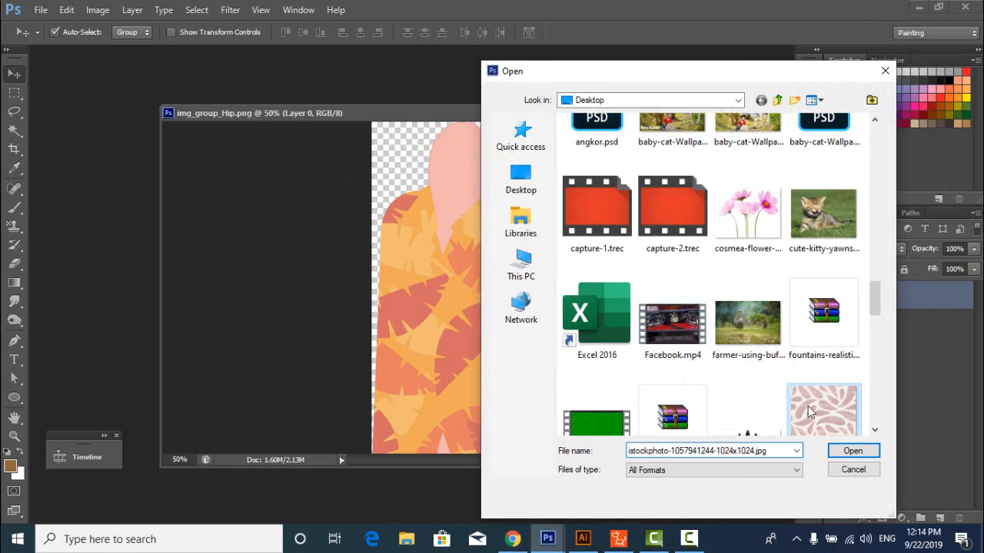
scroll(824, 415, "down", 1)
double_click(828, 382)
Copy the cloth pattern into img_group_Hip.png as a new layer covering the torso and minimize the pattern document.
left_click_drag(495, 129, 699, 219)
left_click_drag(830, 407, 425, 300)
left_click_drag(945, 221, 531, 224)
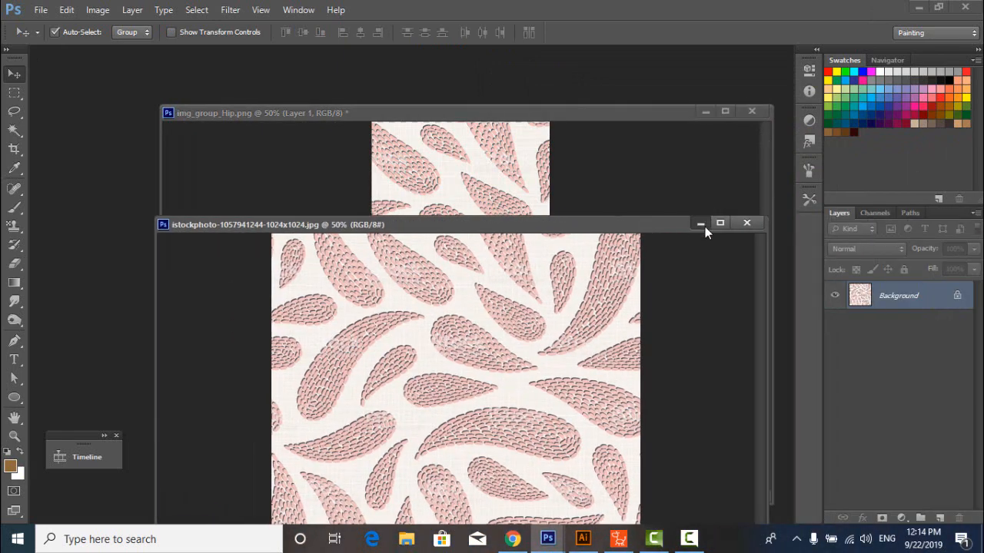
left_click(704, 225)
mouse_move(451, 312)
left_mouse_down()
mouse_move(463, 275)
mouse_move(458, 312)
left_mouse_up()
Hide Layer 1 and select the whole shirt area on Layer 0 with the Magic Wand at tolerance 32.
left_click(835, 297)
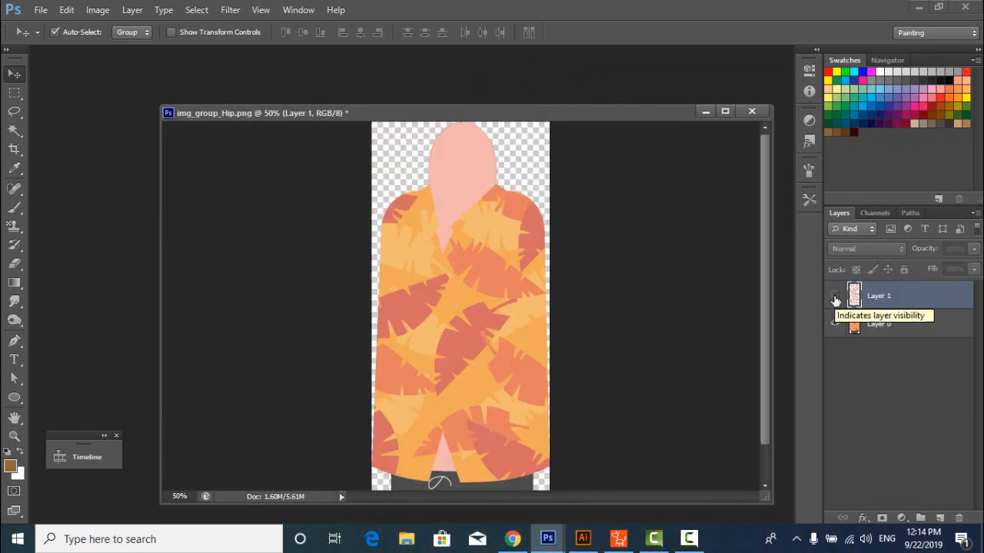
right_click(18, 134)
left_click(77, 146)
left_click(461, 340)
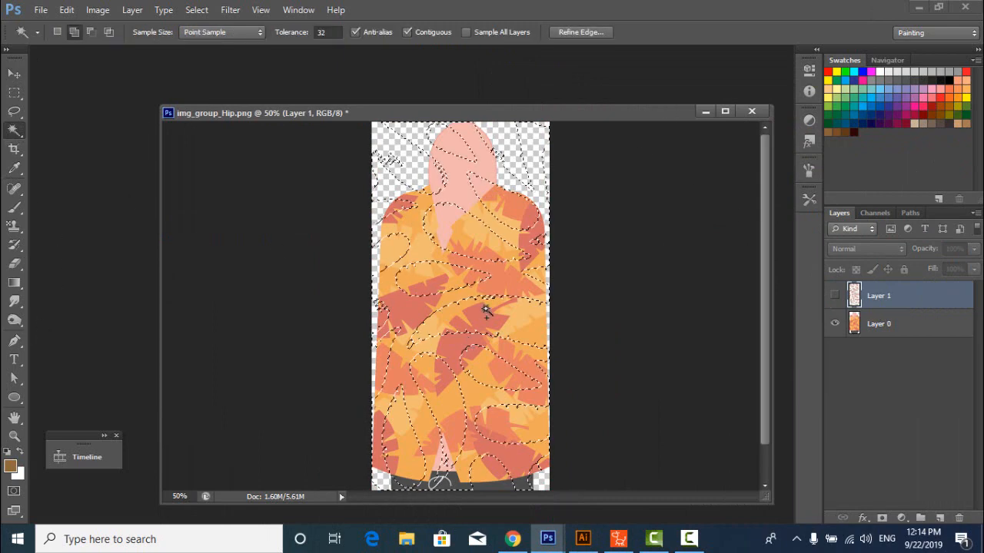
left_click(926, 333)
left_click(468, 325)
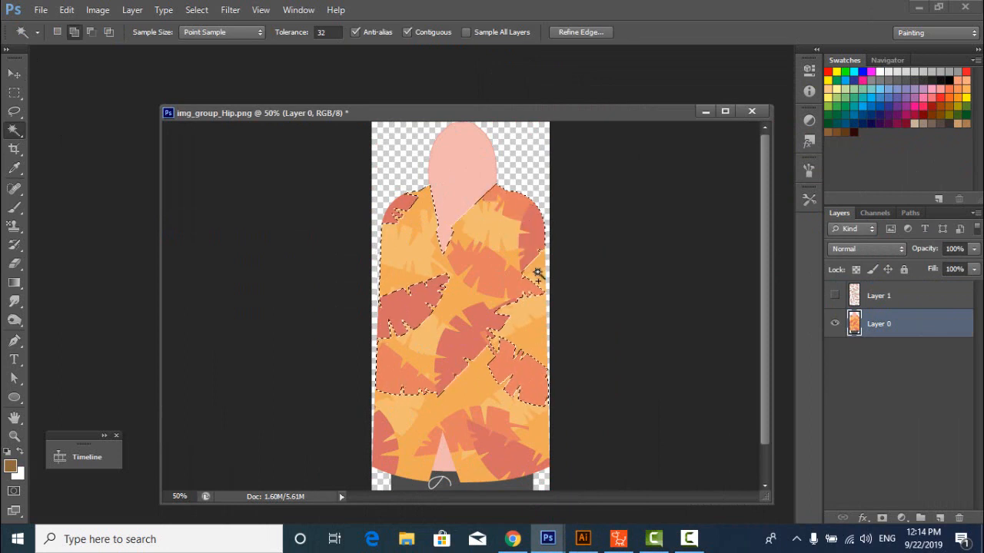
left_click(537, 272)
left_click(520, 398)
left_click(491, 437)
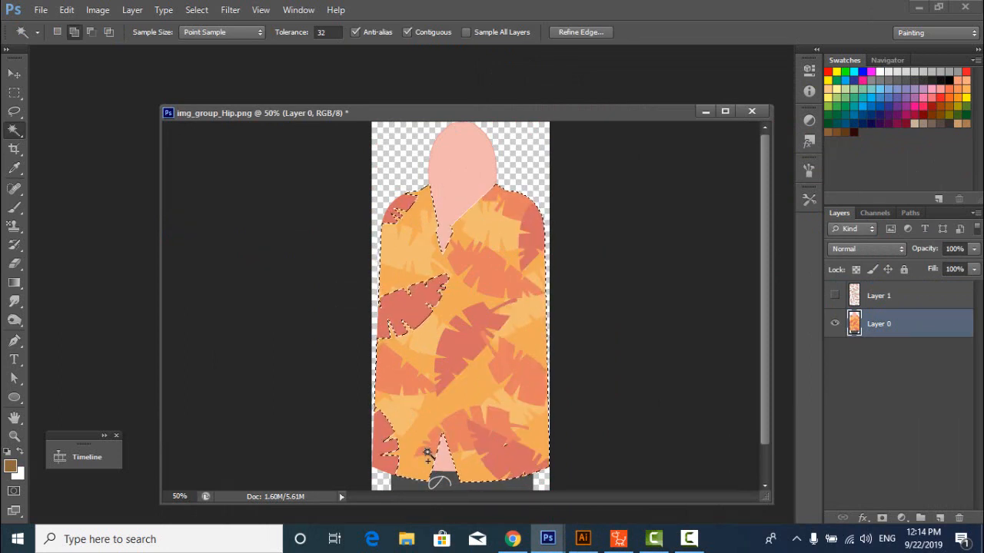
left_click(400, 298)
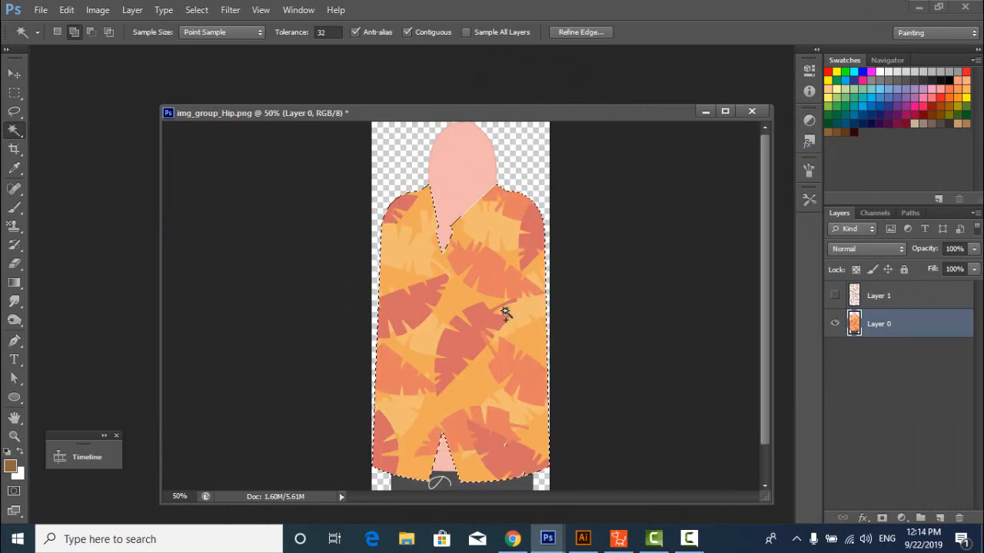
Show Layer 1 again and try Free Transform on it with the shirt selection active.
key("v")
left_click(834, 299)
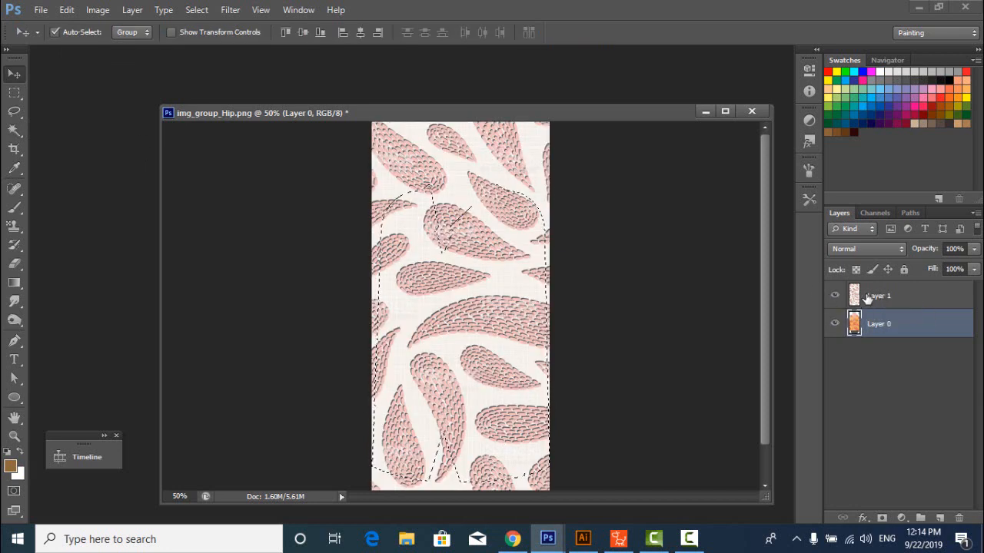
left_click(859, 302)
key("ctrl+t")
key("Return")
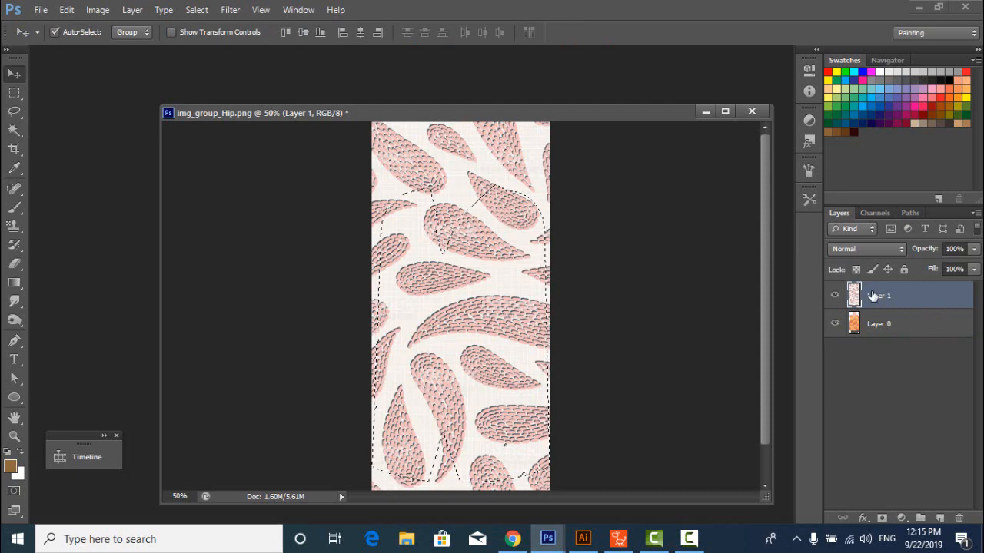
Scale the Layer 1 pattern to 34.18% at X 175, Y 346 px over the shirt's chest, and shrink it slightly more.
key("ctrl+t")
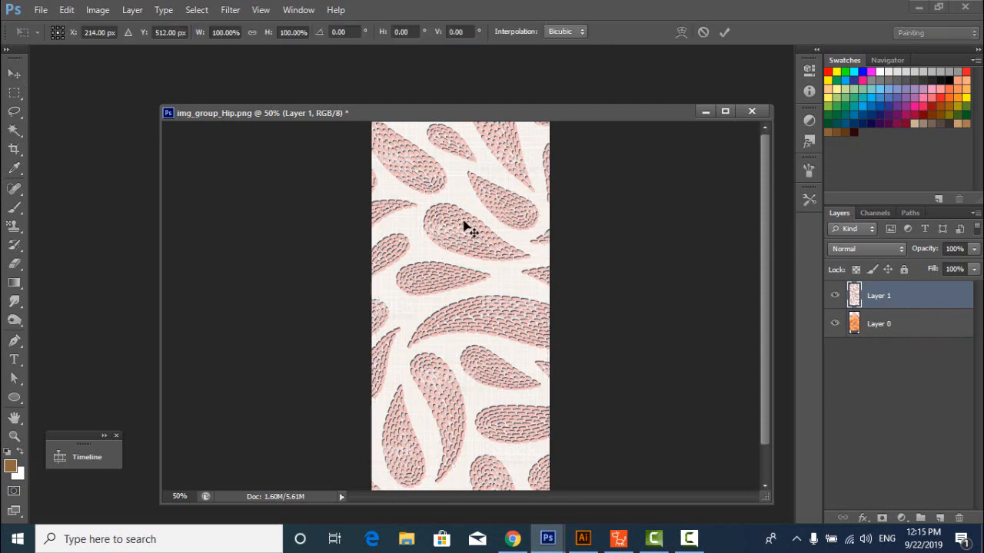
left_click_drag(631, 487, 511, 370)
left_click_drag(464, 337, 451, 276)
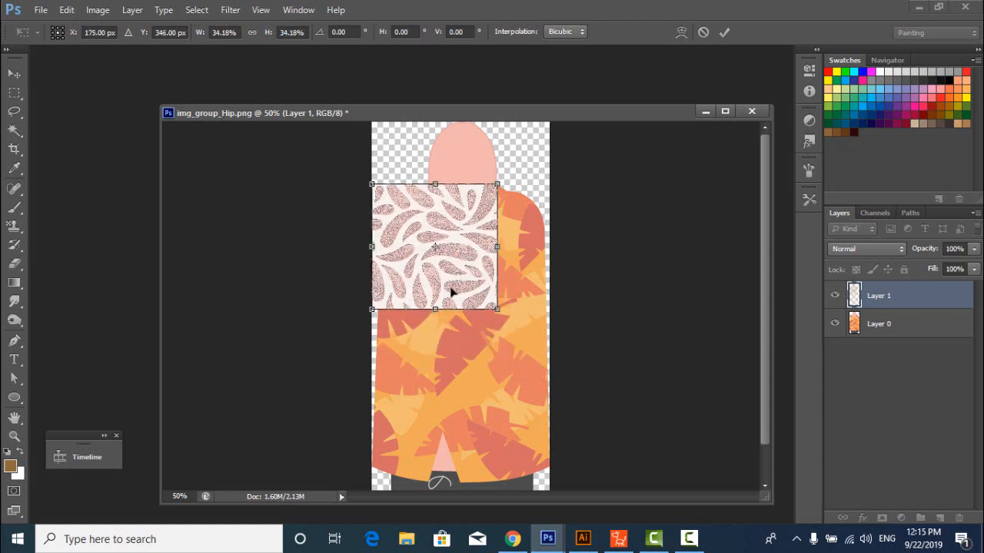
key("Return")
key("ctrl+t")
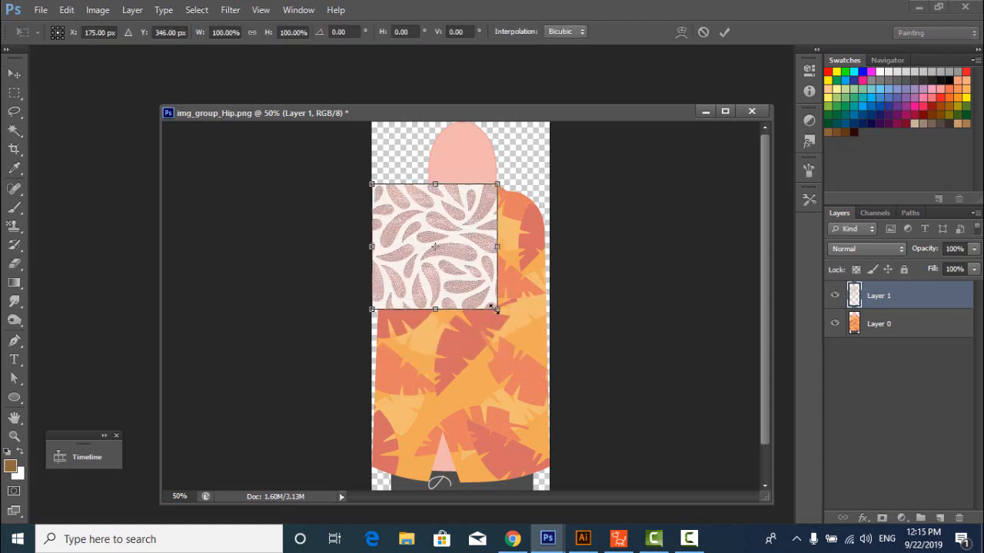
left_click_drag(496, 310, 544, 283)
key("Return")
Duplicate the pattern tile beside the original to span the torso's full width and merge the two pattern layers.
left_click(478, 239, "shift")
key("Return")
left_click(888, 322)
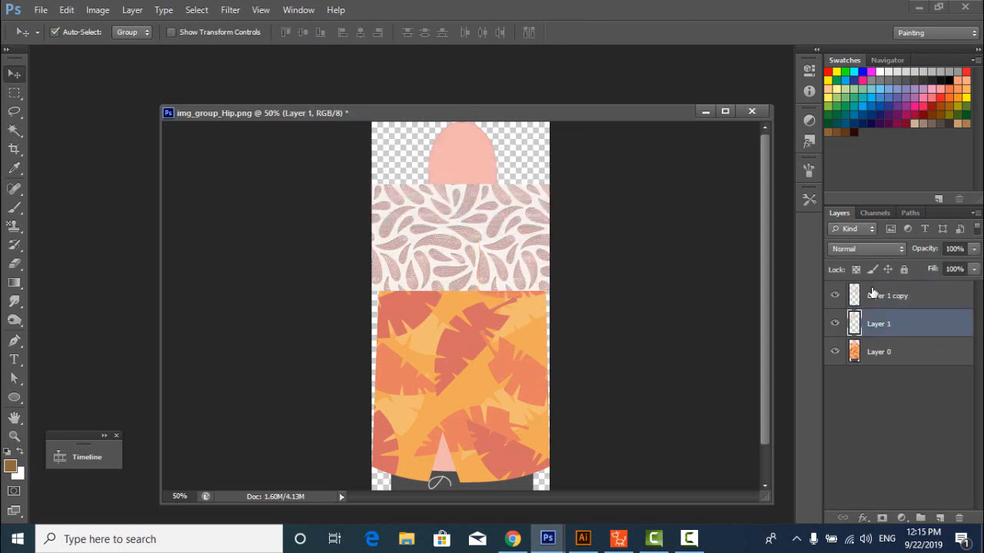
left_click(872, 293, "shift")
key("ctrl+e")
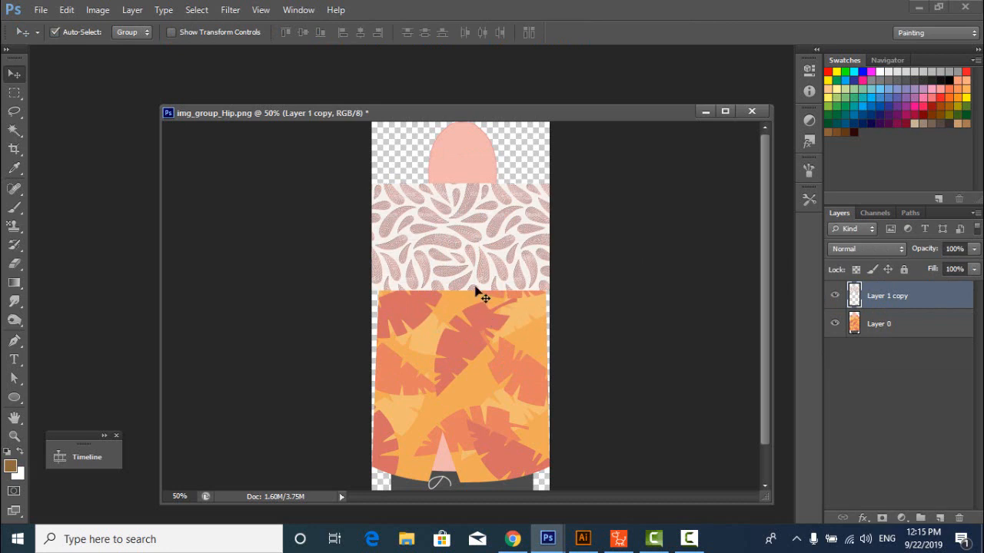
Duplicate the pattern strip twice downward until it covers the whole shirt and merge the three pattern layers.
left_click_drag(476, 286, 478, 378)
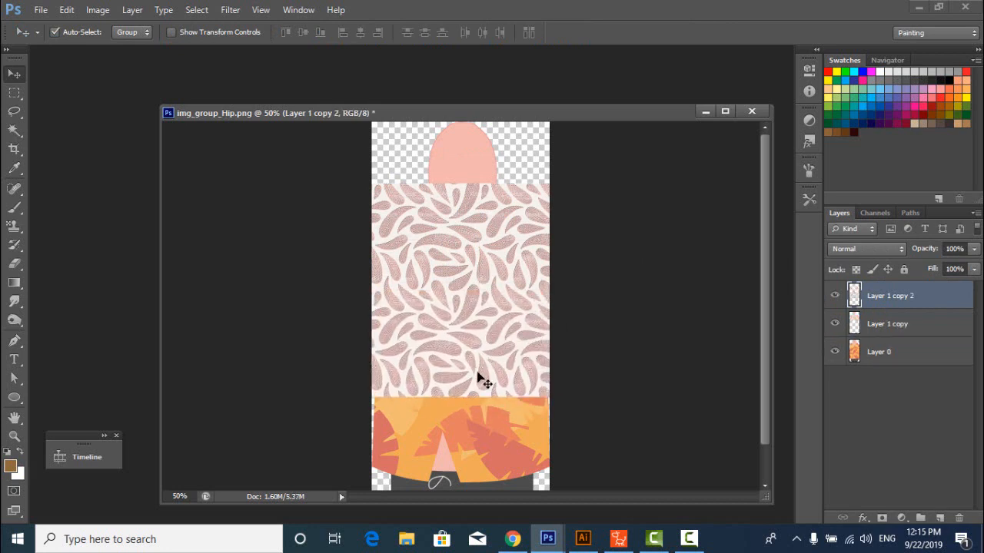
left_click_drag(476, 378, 476, 443)
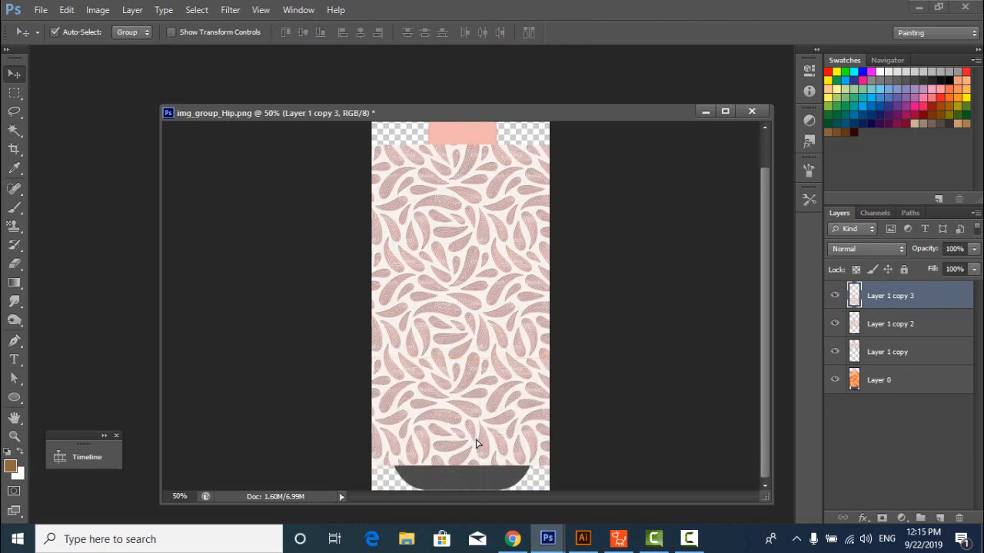
left_click(900, 351, "shift")
key("ctrl+e")
Hide the merged pattern layer and select all of the shirt's orange and red areas on Layer 0 with the Magic Wand.
left_click(834, 295)
left_click(884, 329)
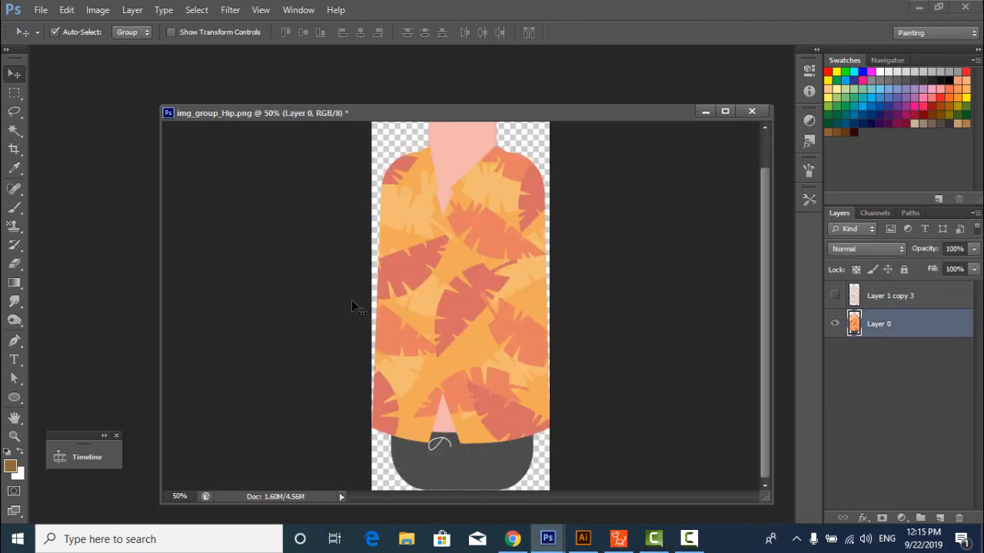
left_click(15, 131)
left_click(423, 248)
left_click(406, 160)
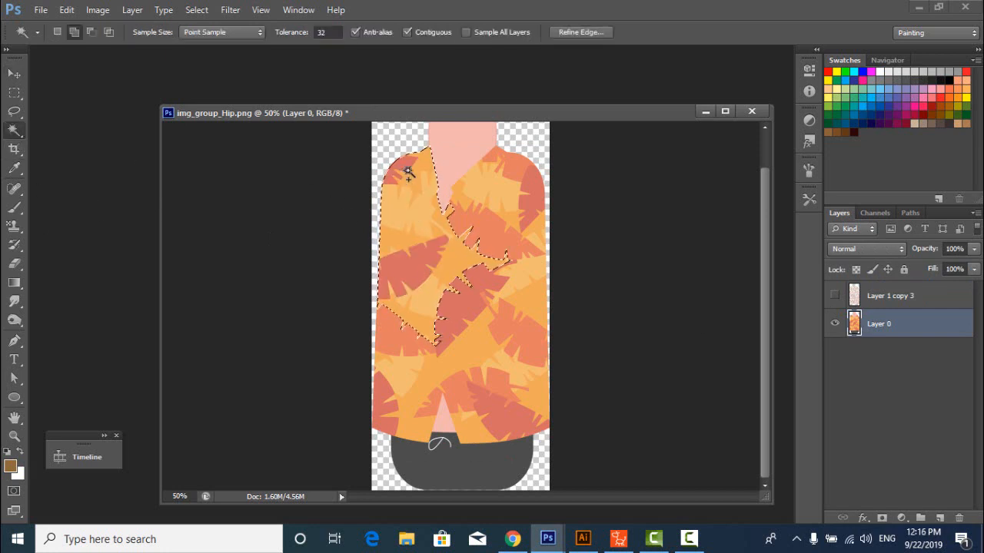
left_click(490, 221)
left_click(470, 294)
left_click(512, 166)
left_click(528, 189)
left_click(529, 285)
left_click(525, 322)
left_click(484, 342)
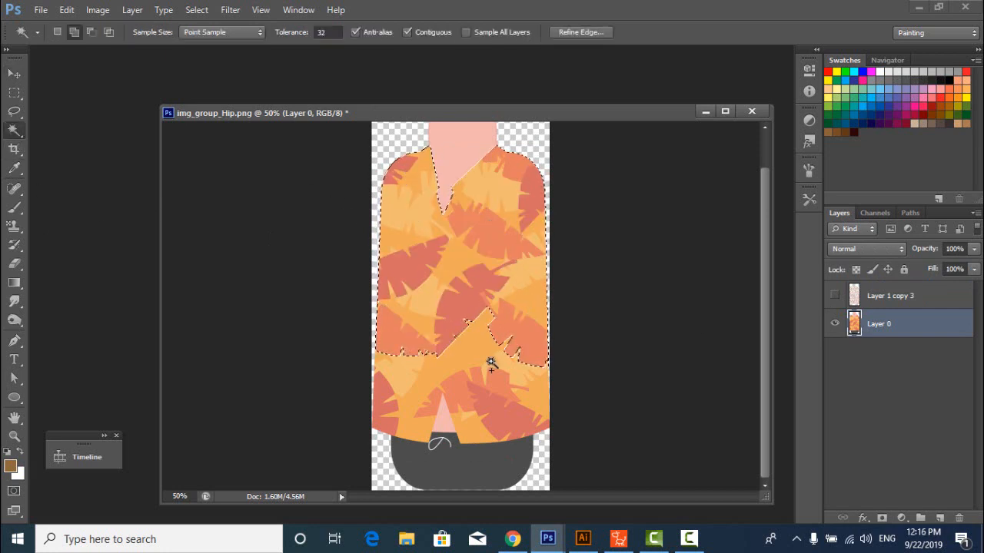
left_click(492, 373)
left_click(515, 392)
left_click(478, 427)
left_click(507, 406)
left_click(386, 401)
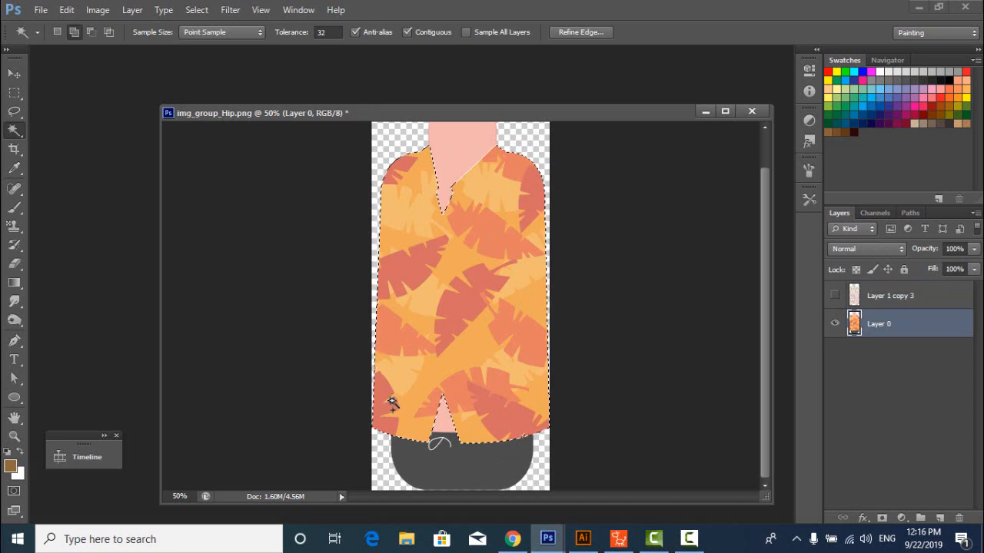
Show the pattern layer, delete everything on it outside the shirt by inverting the selection, and deselect.
key("v")
left_click(885, 295)
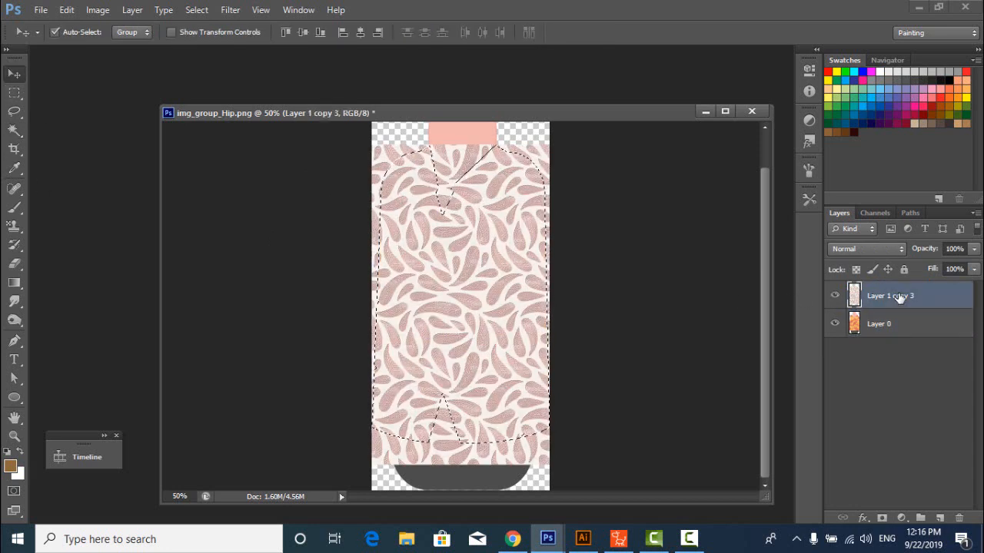
left_click(196, 9)
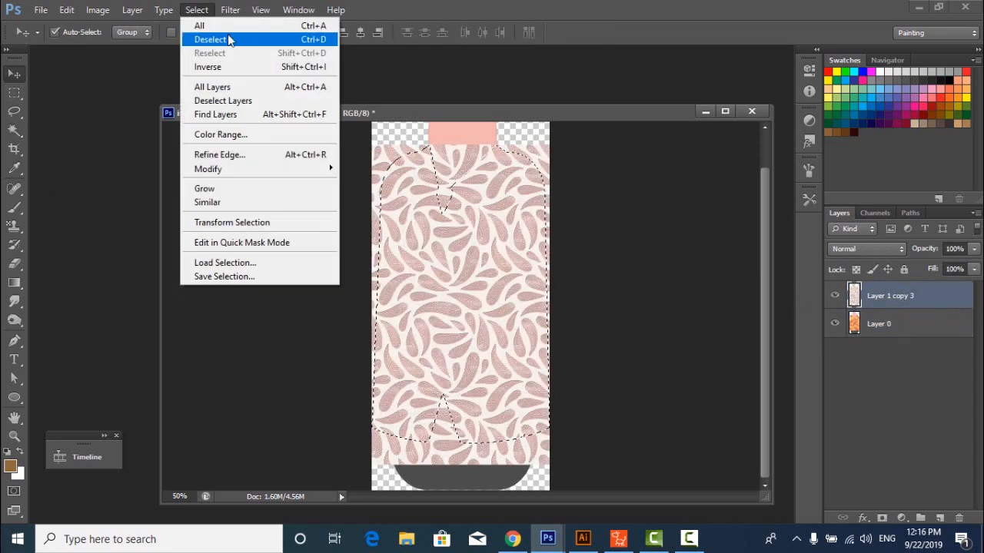
left_click(234, 69)
key("Delete")
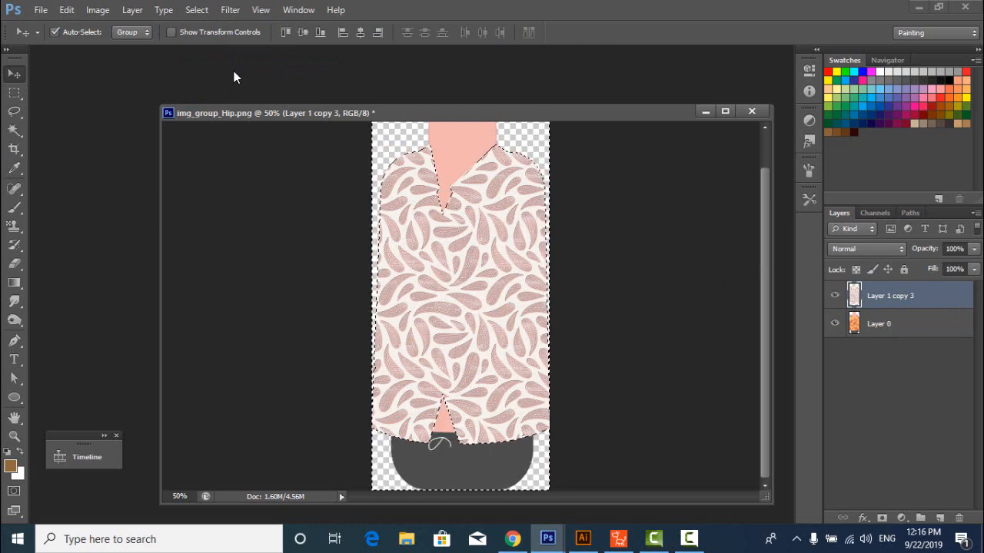
key("ctrl+d")
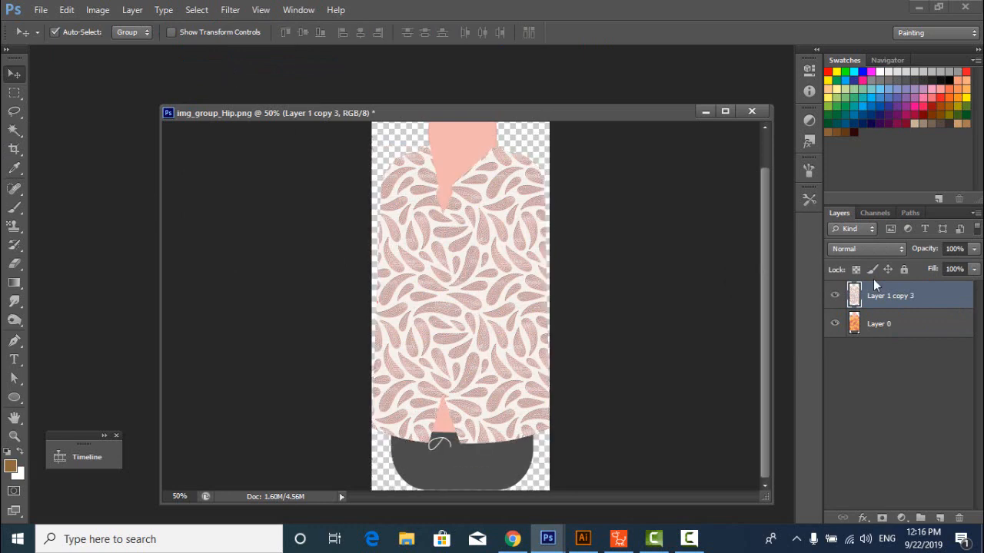
Try the Soft Light and Overlay blend modes on the pattern layer and set it to Dissolve.
left_click(863, 518)
left_click(839, 379)
left_click(867, 248)
left_click(846, 190)
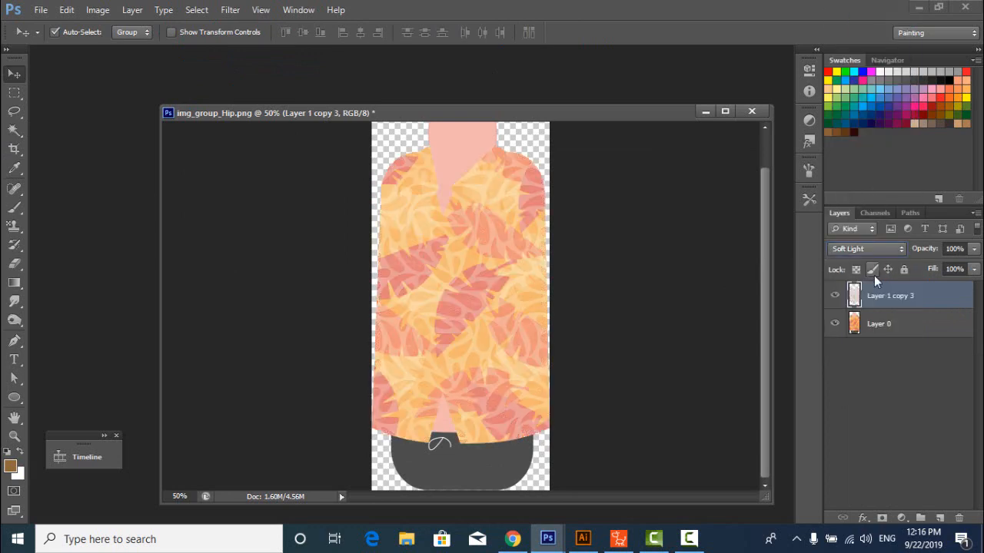
left_click(861, 248)
left_click(856, 182)
left_click(868, 249)
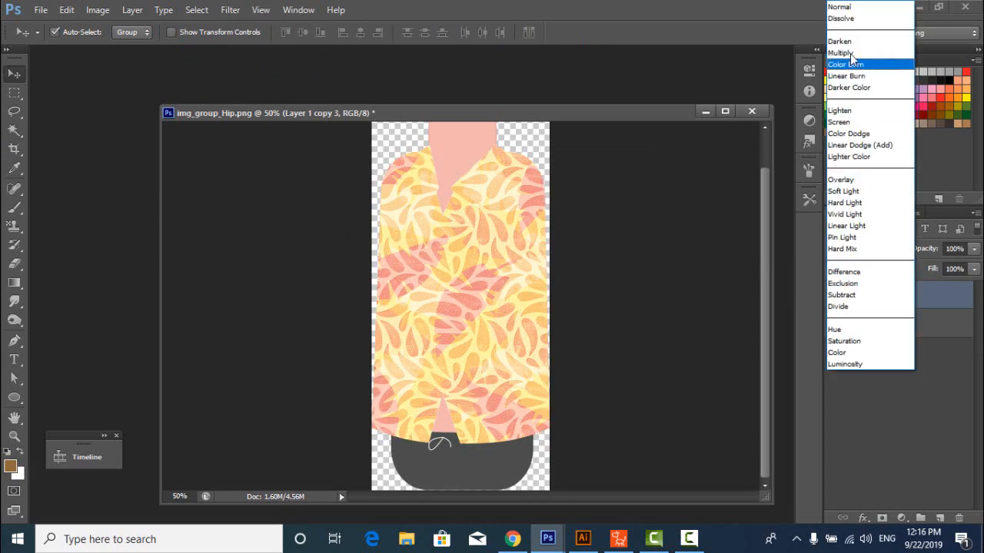
left_click(852, 19)
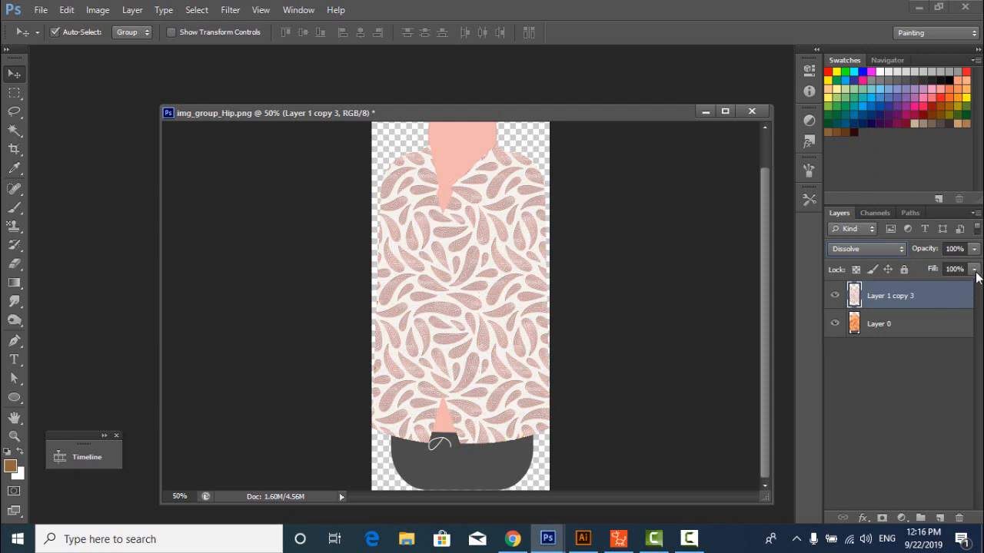
Merge the pattern layer with Layer 0 of the torso image.
left_click(874, 325)
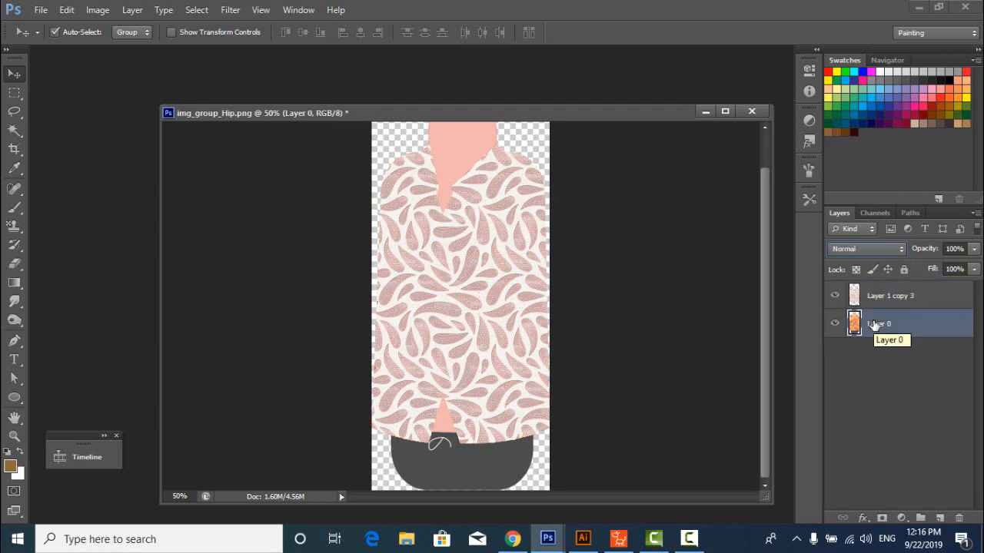
left_click(887, 301, "shift")
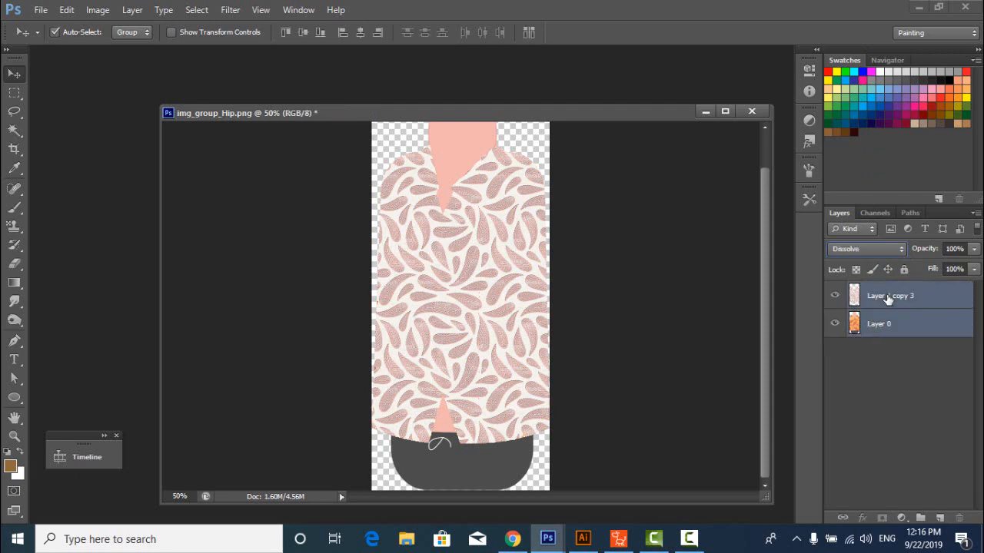
key("ctrl+e")
Save the torso image in PNG format over the existing img_group_Hip.png.
left_click(39, 10)
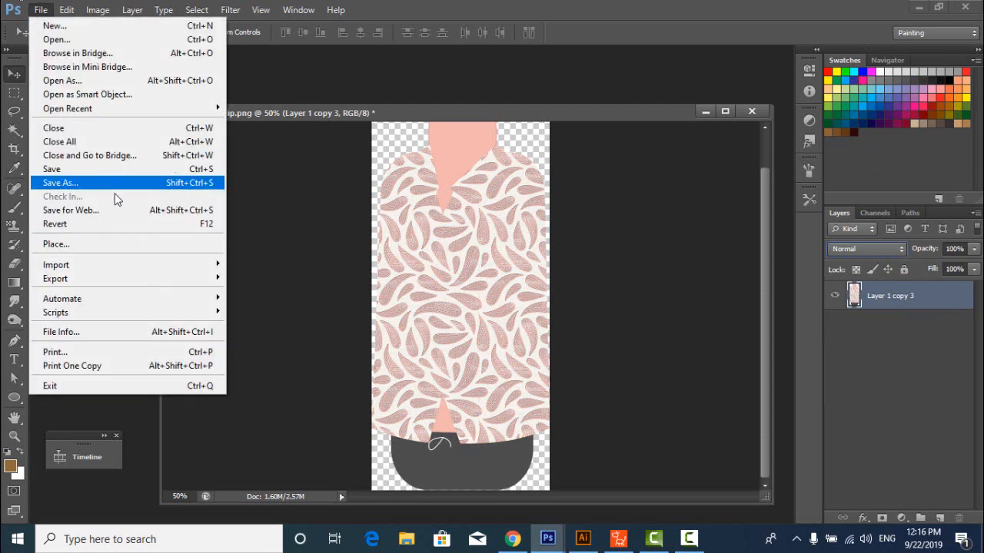
left_click(77, 194)
left_click(700, 347)
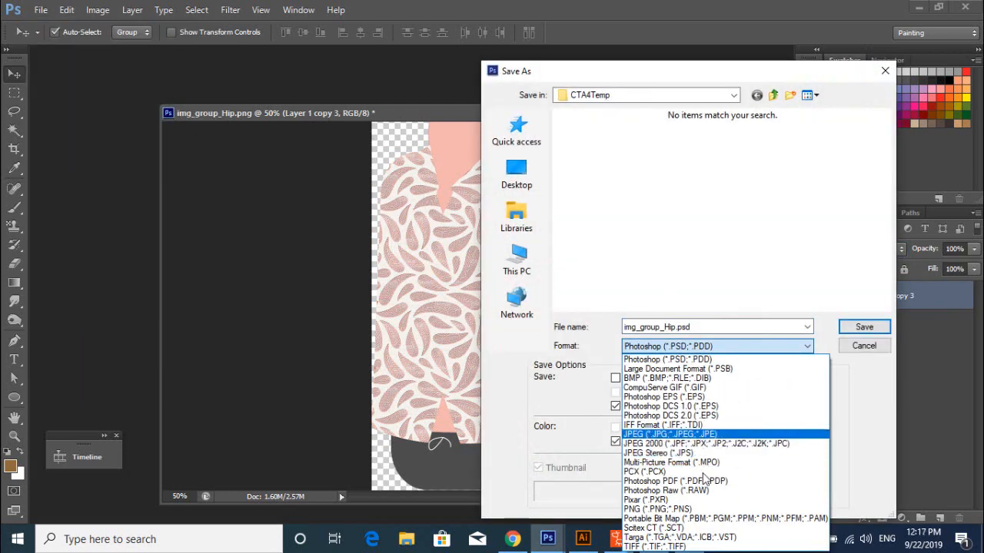
left_click(657, 508)
left_click(862, 327)
left_click(444, 212)
left_click(521, 166)
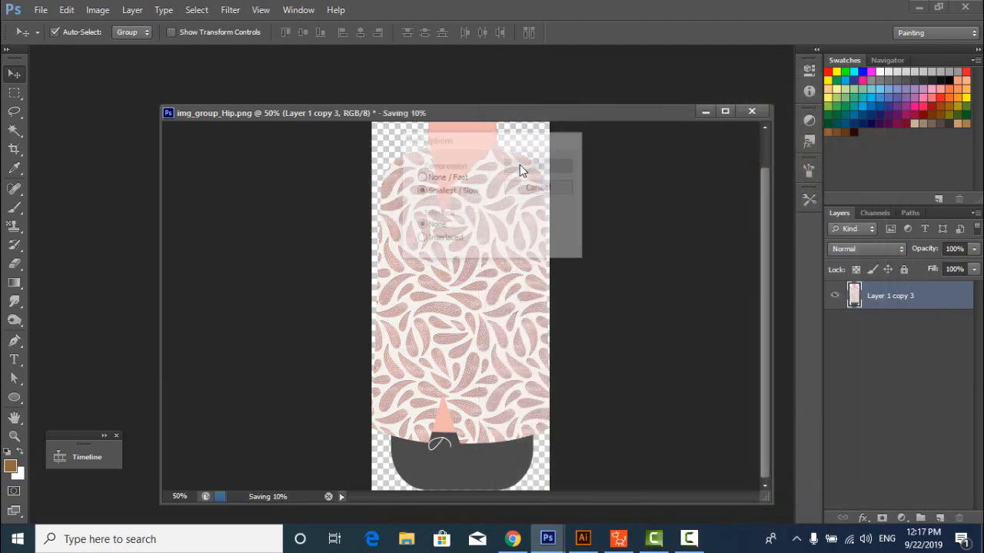
Switch to Cartoon Animator, close the Scene Manager, and launch the left arm's image in the external editor.
left_click(919, 7)
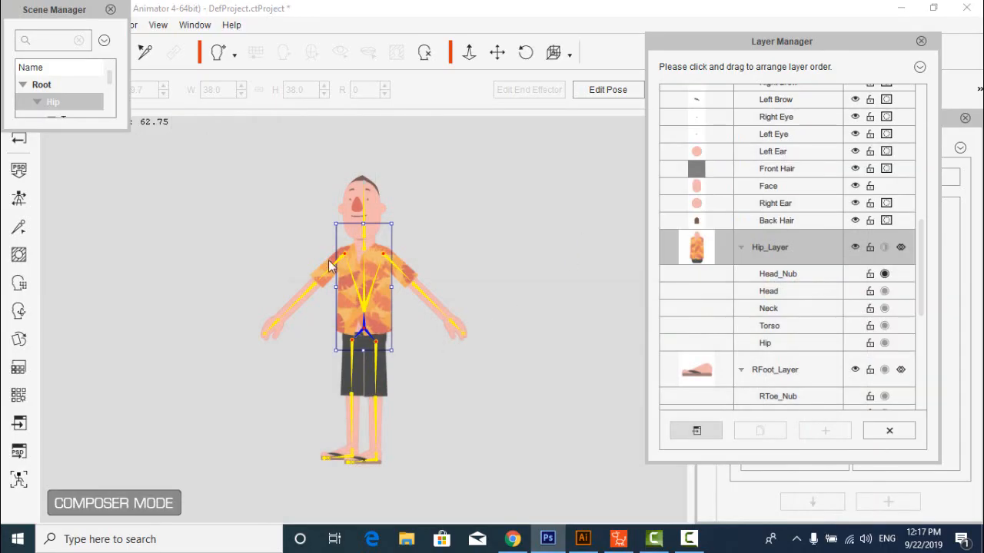
left_click(110, 9)
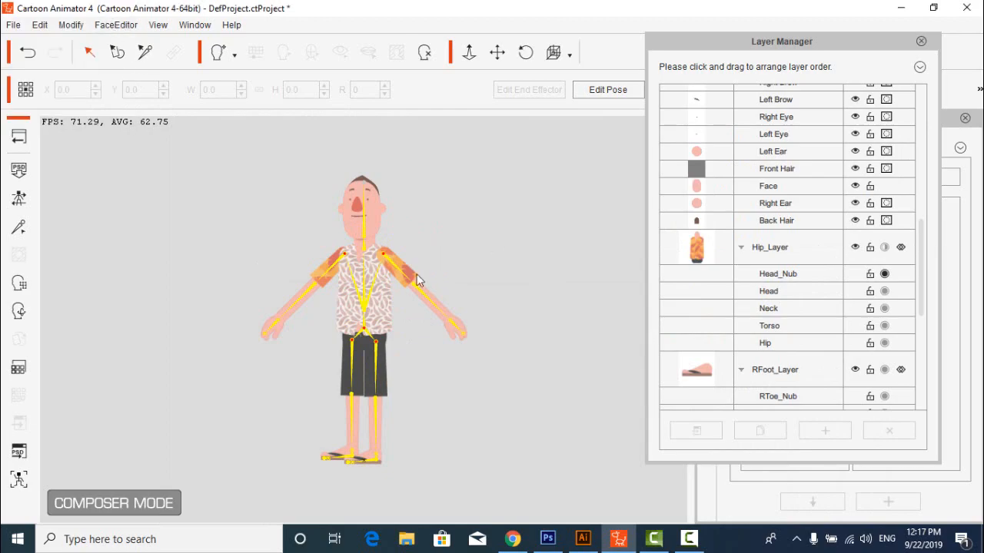
left_click(401, 272)
left_click(696, 430)
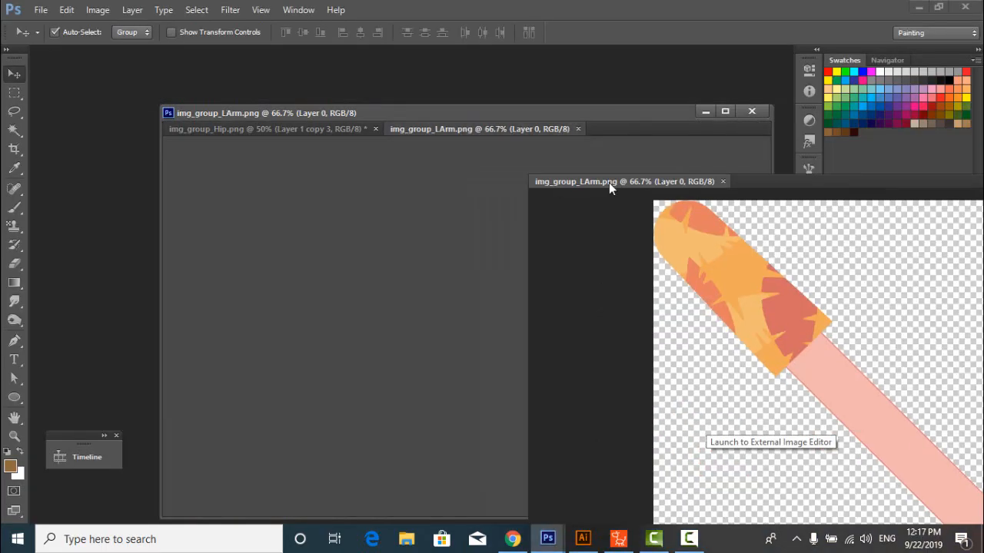
Float img_group_LArm.png in its own window and move the torso image window beside it.
left_click_drag(610, 183, 627, 169)
left_click(481, 277)
left_click_drag(428, 113, 326, 83)
left_click_drag(341, 320, 360, 313)
key("ctrl+z")
left_click(786, 165)
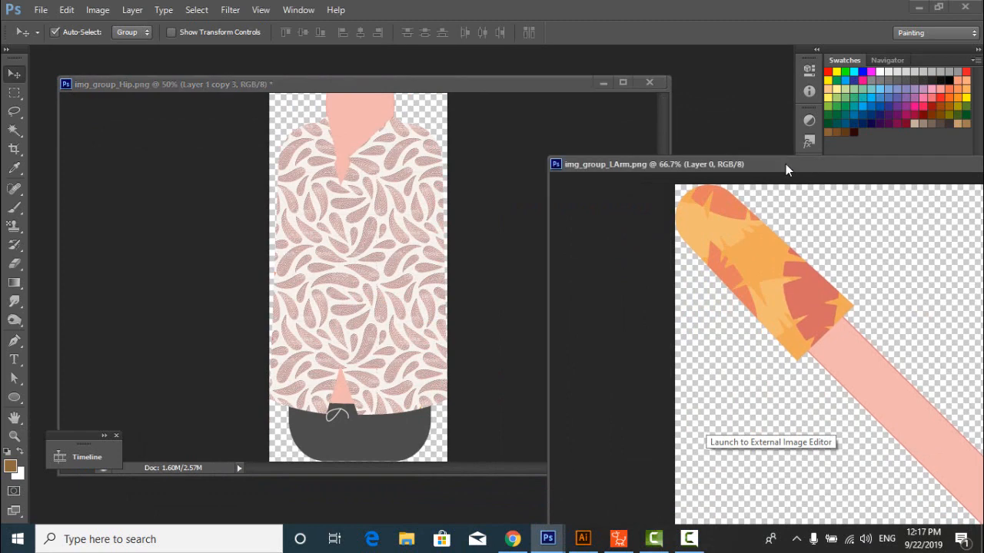
Select a rectangular section across the middle of the shirt pattern in the torso image.
left_click(13, 93)
left_click_drag(265, 187, 456, 366)
left_click(14, 74)
left_click(724, 224)
Bring the whole left arm image into view and select its sleeve with the Magic Wand.
left_click_drag(736, 162, 640, 70)
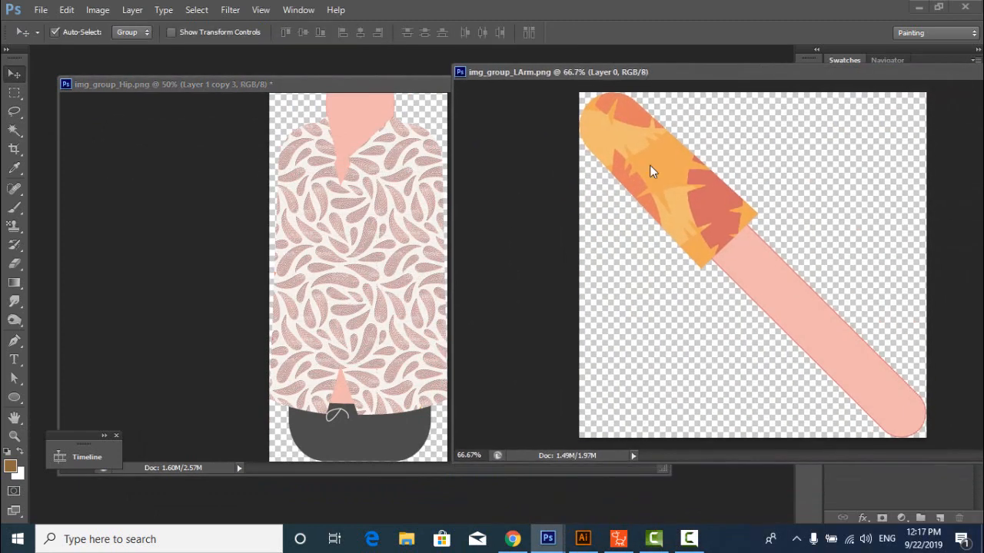
left_click(14, 129)
left_click(726, 196)
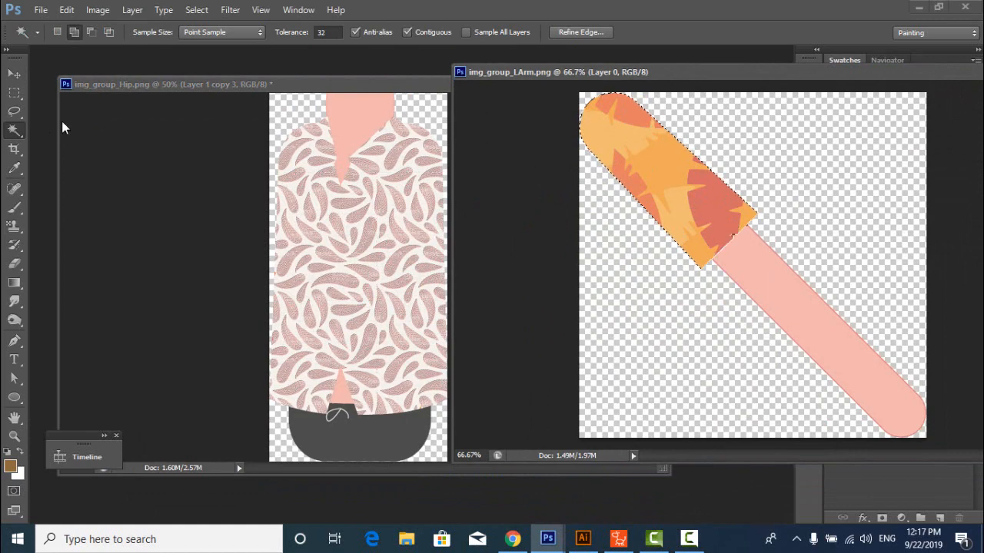
Copy the selected pattern section from the torso image onto the left arm image with the Move tool.
left_click(14, 75)
left_click(349, 294)
left_click(746, 358)
left_click(326, 304)
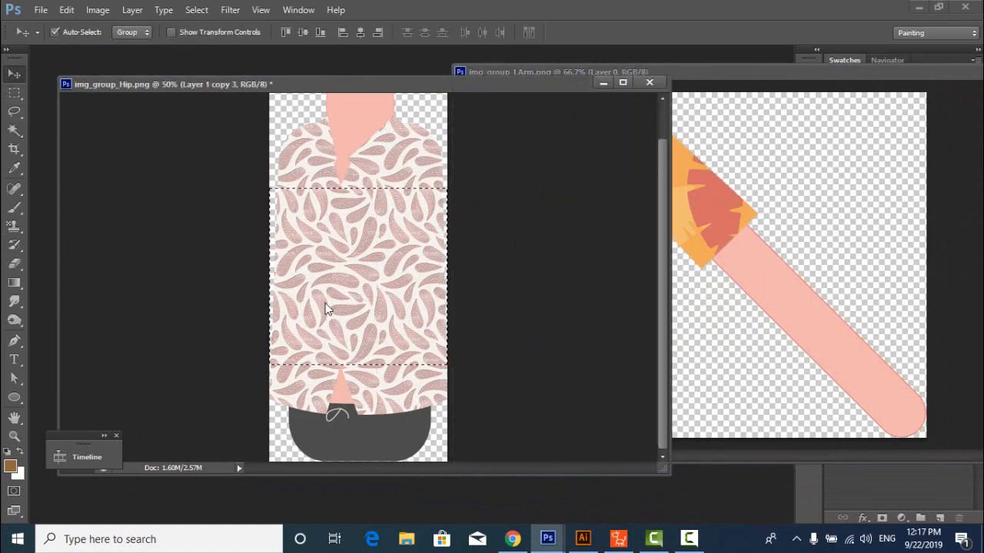
left_click_drag(325, 303, 710, 216)
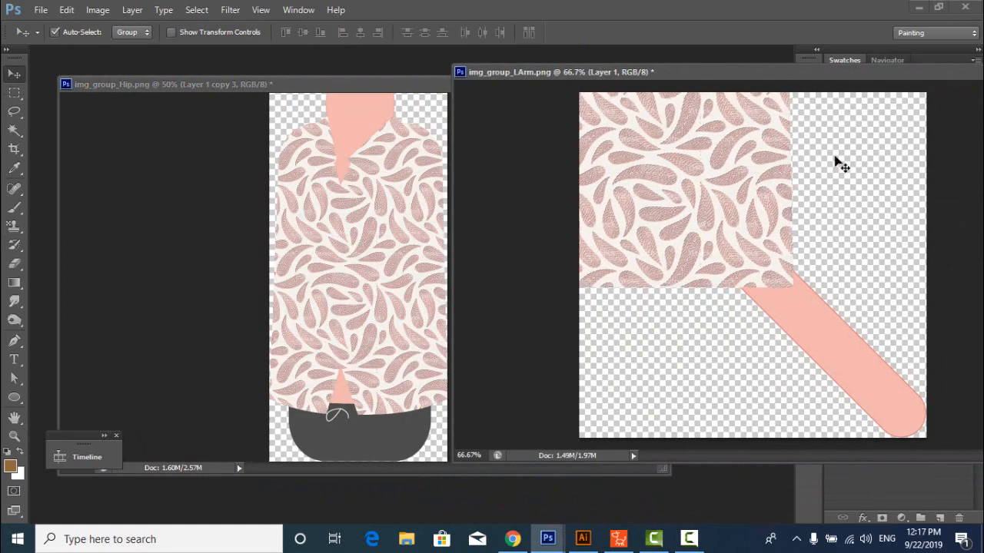
Move the pattern piece off the left sleeve and select all the sleeve's orange and red areas on Layer 0 with the Magic Wand.
left_click(374, 86)
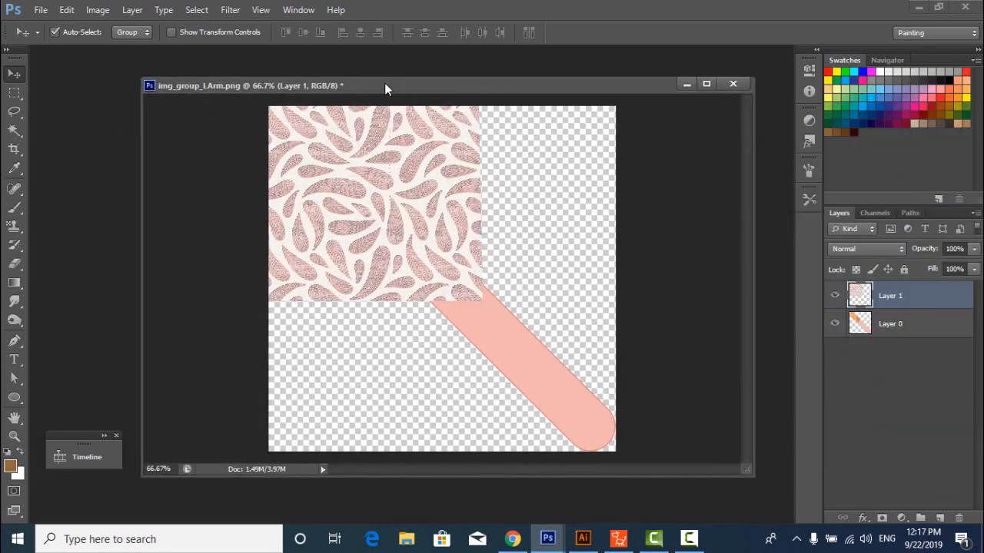
left_click(887, 336)
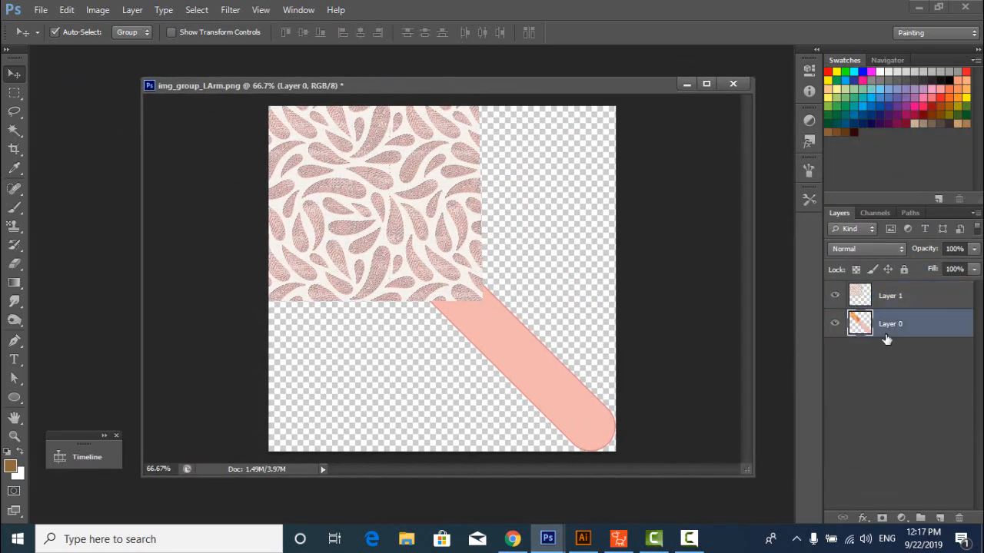
left_click(494, 249)
scroll(470, 286, "down", 4)
left_click_drag(417, 251, 555, 280)
scroll(615, 296, "up", 3)
left_click(919, 334)
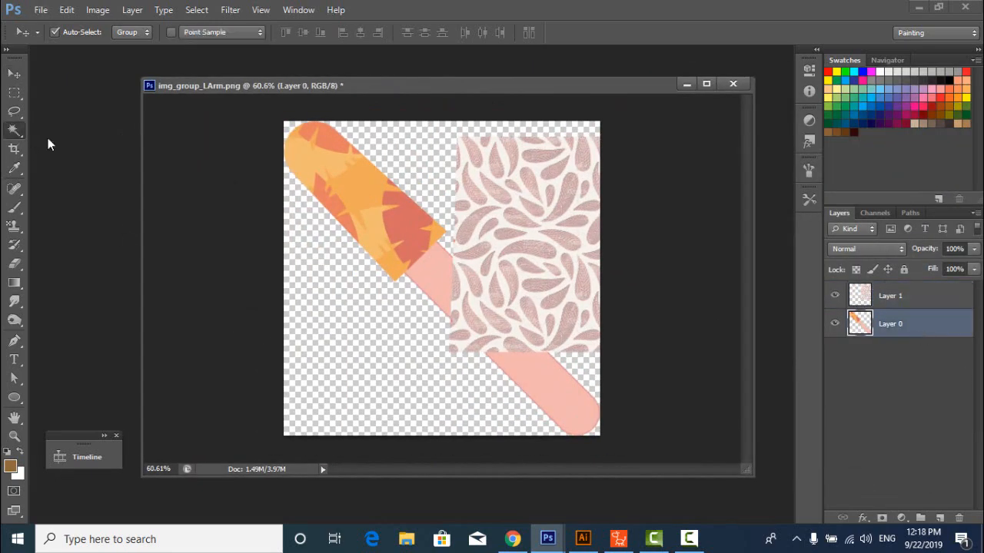
left_click(413, 230)
left_click(342, 206, "shift")
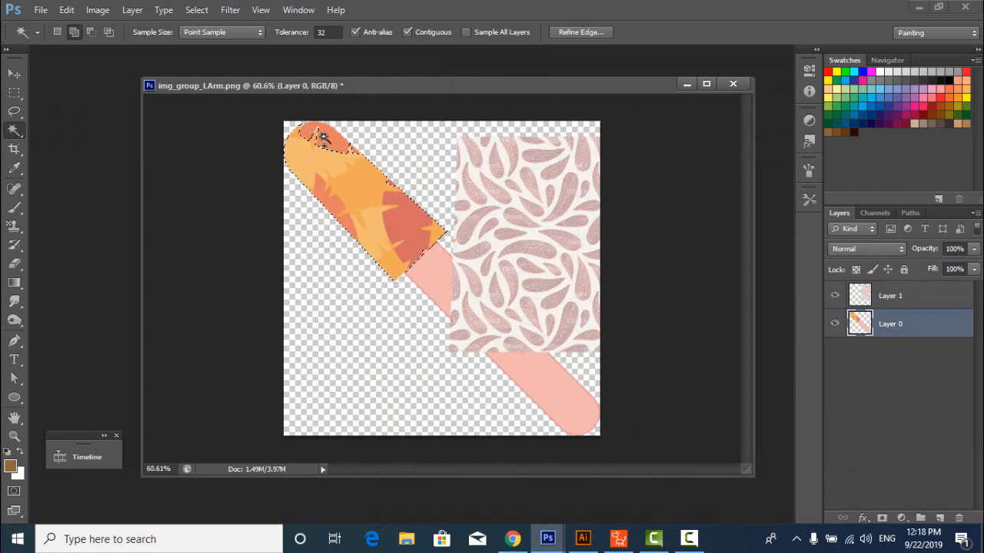
left_click(17, 74)
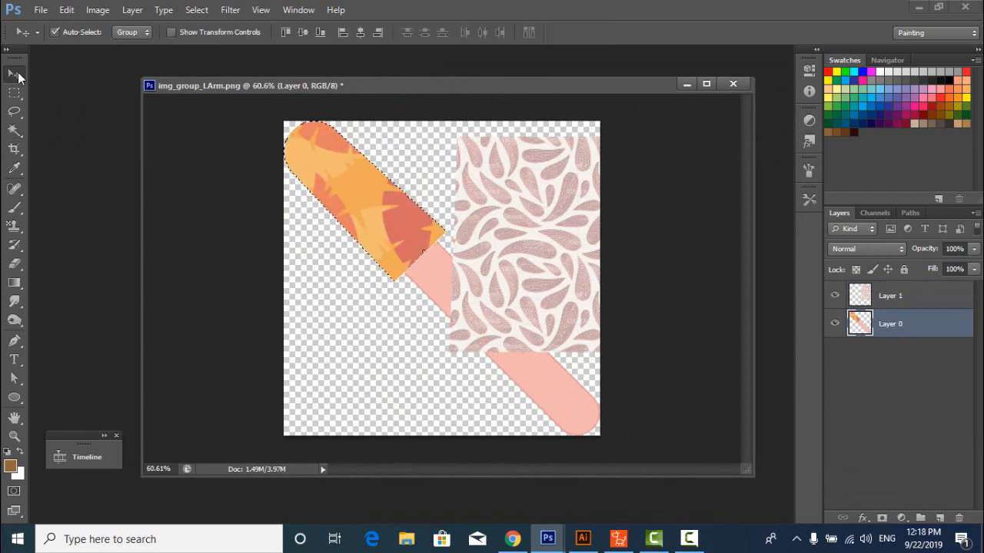
Rotate the pattern piece on Layer 1 about 44.5° and position it over the left arm's sleeve.
left_click(938, 305)
left_click_drag(550, 277, 400, 318)
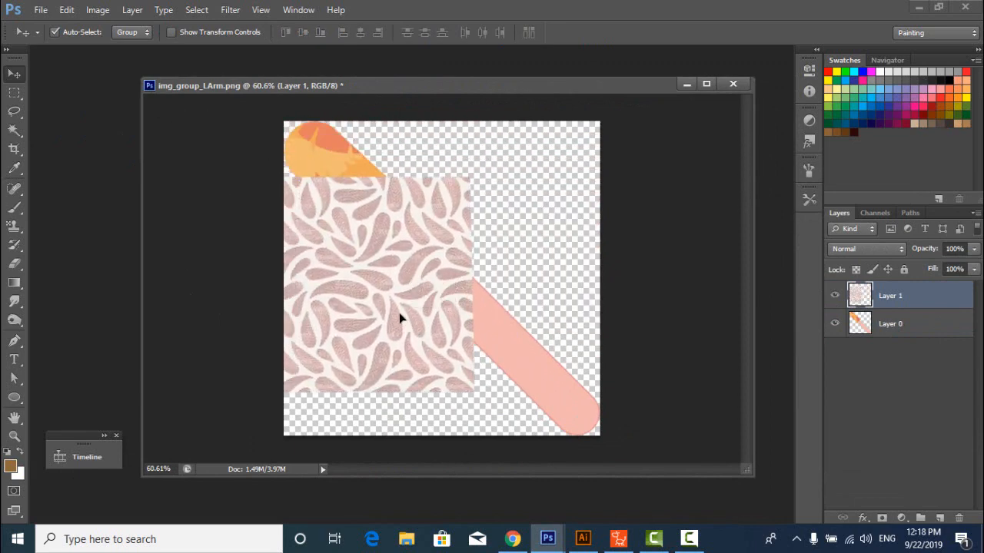
key("ctrl+t")
left_click_drag(531, 299, 487, 418)
left_click_drag(426, 317, 405, 212)
left_click_drag(516, 242, 516, 246)
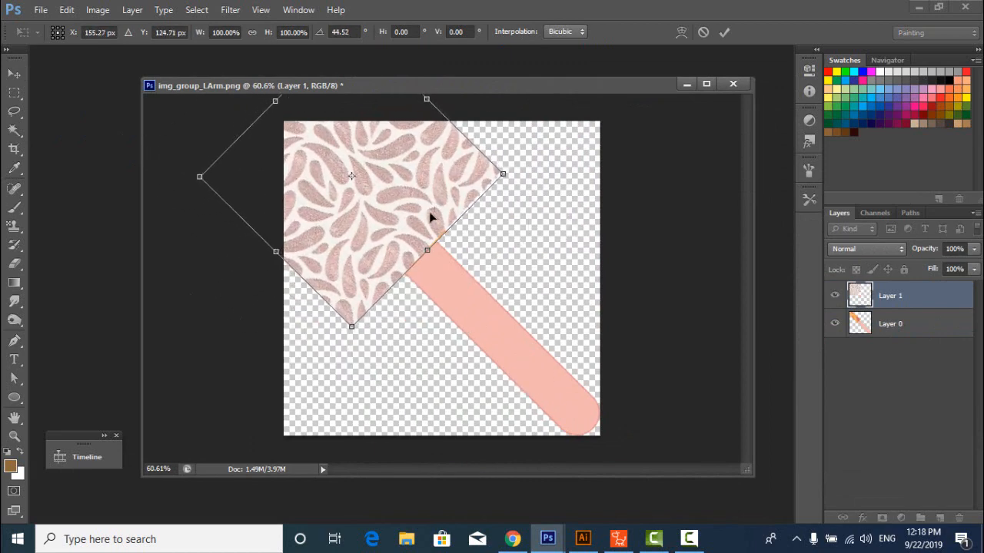
left_click_drag(429, 212, 433, 212)
key("Return")
Clip the pattern layer to the left arm on Layer 0 and merge the two layers.
key("ctrl+alt+g")
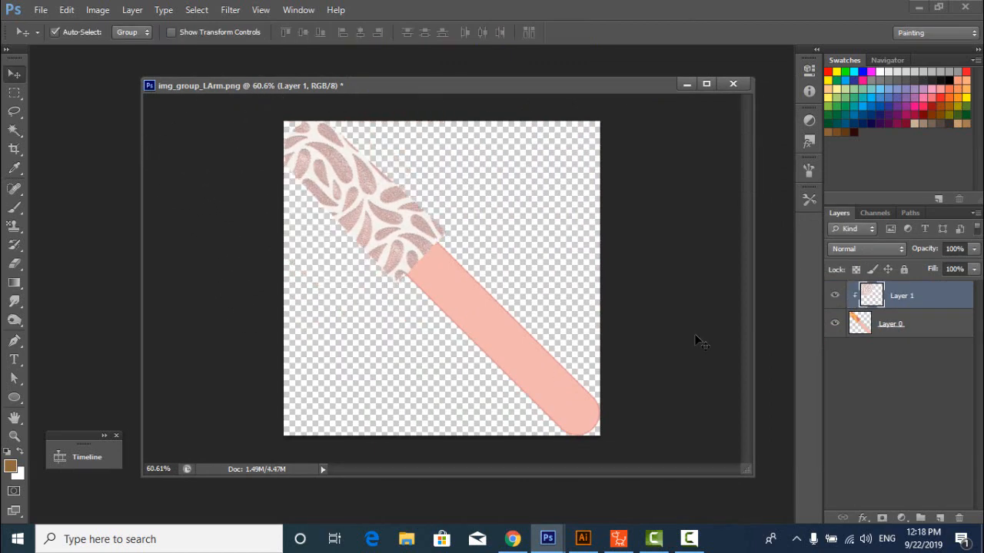
left_click(903, 323)
key("ctrl+e")
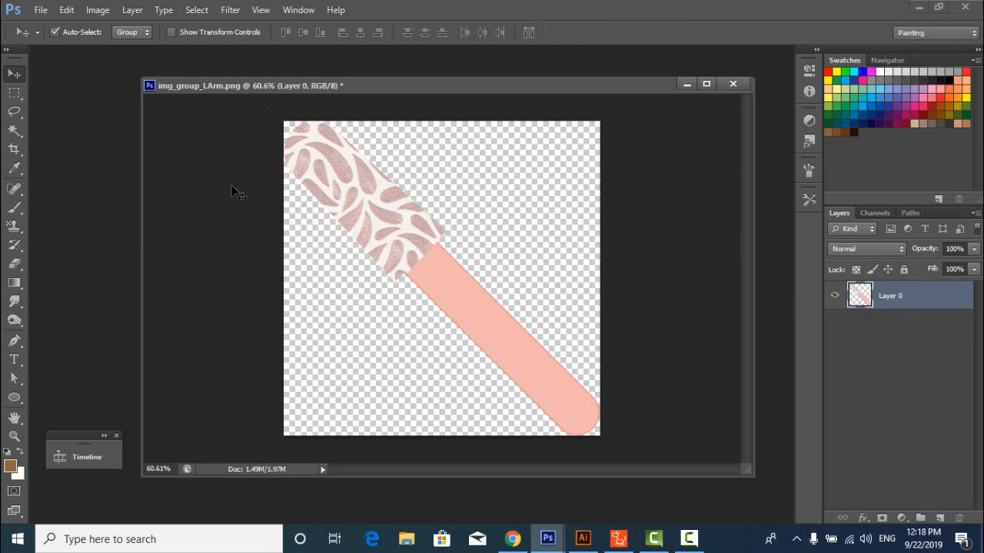
Save the left arm image as a PNG over the existing img_group_LArm.png.
left_click(40, 10)
left_click(65, 181)
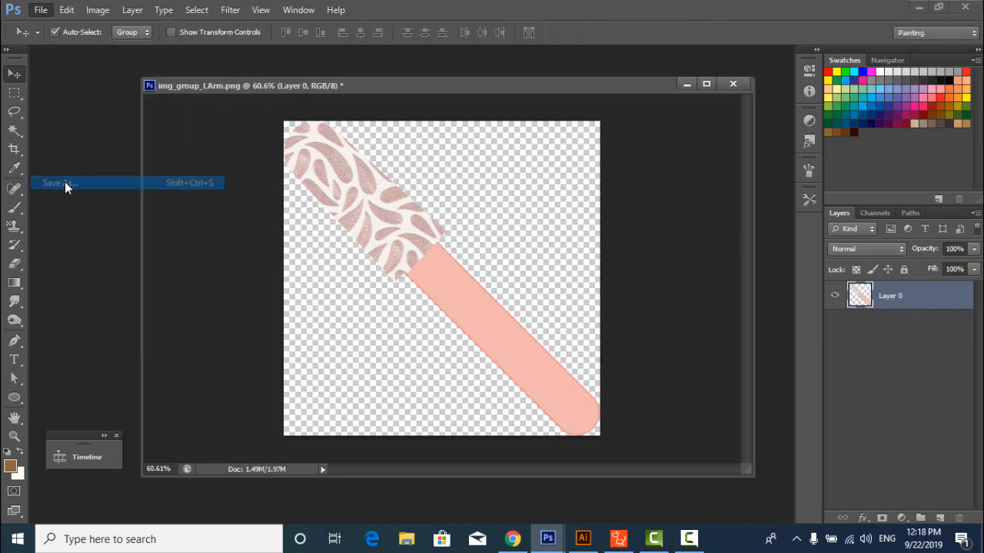
left_click(853, 329)
left_click(451, 214)
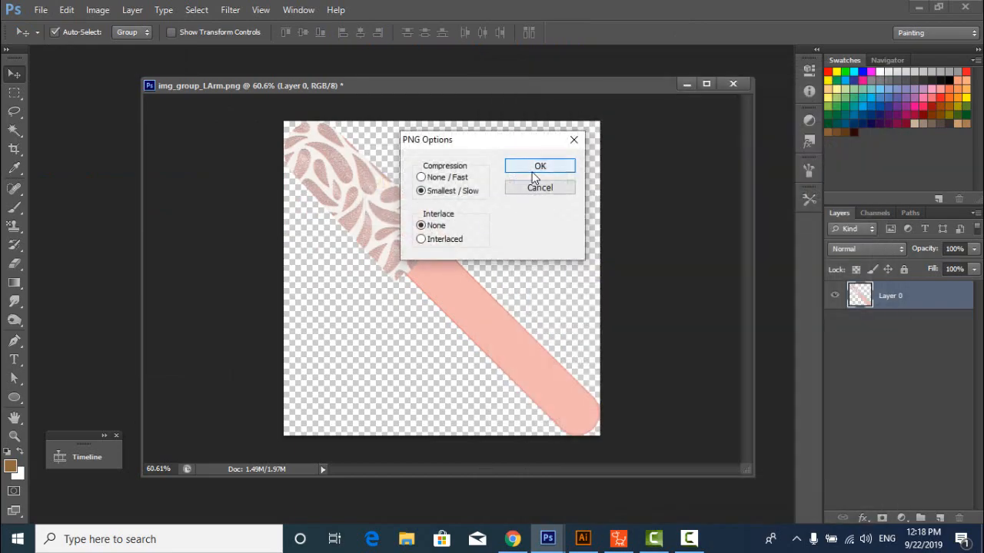
left_click(521, 166)
Return to Cartoon Animator and launch the right arm's image in the external editor.
left_click(922, 8)
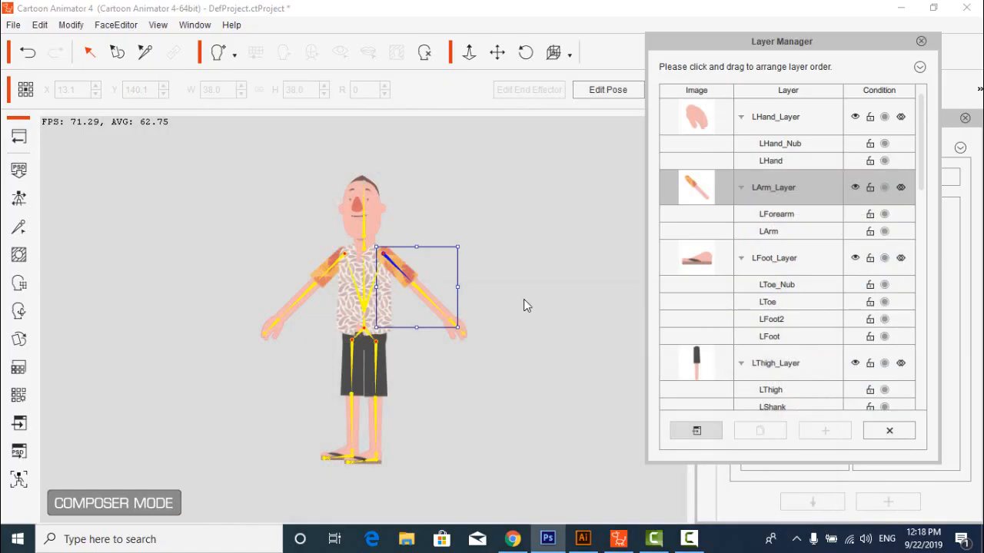
left_click(327, 267)
left_click(708, 440)
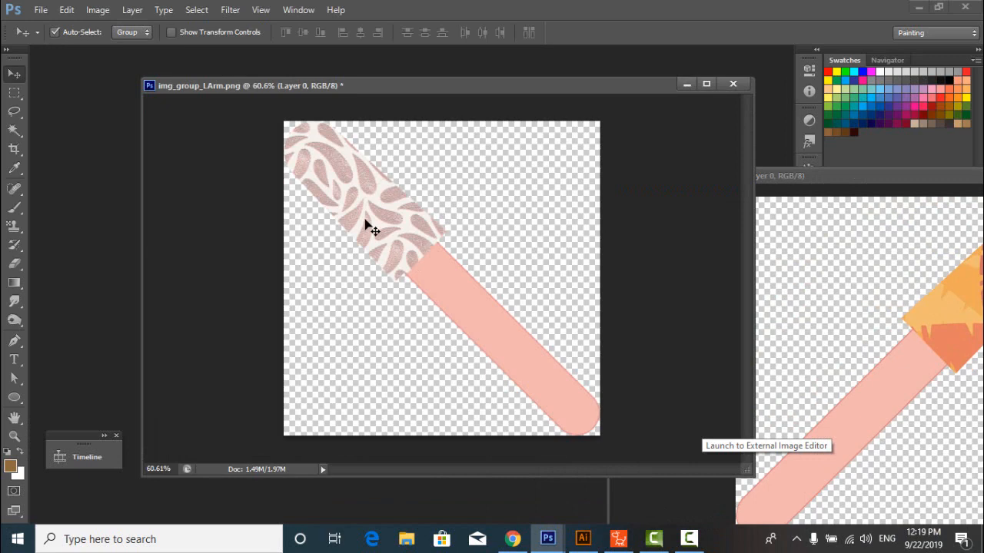
Close the left arm image without saving its changes.
left_click_drag(371, 228, 383, 236)
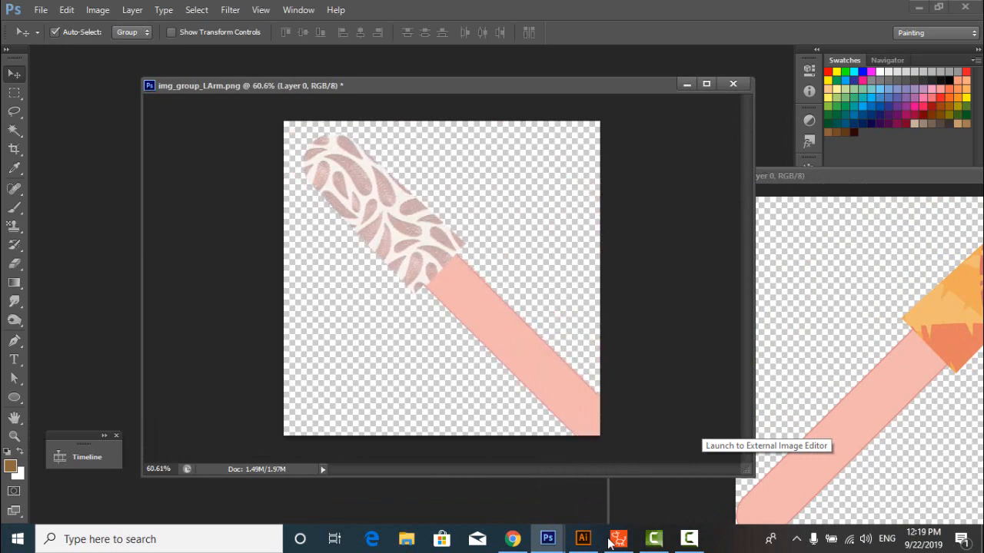
left_click(734, 84)
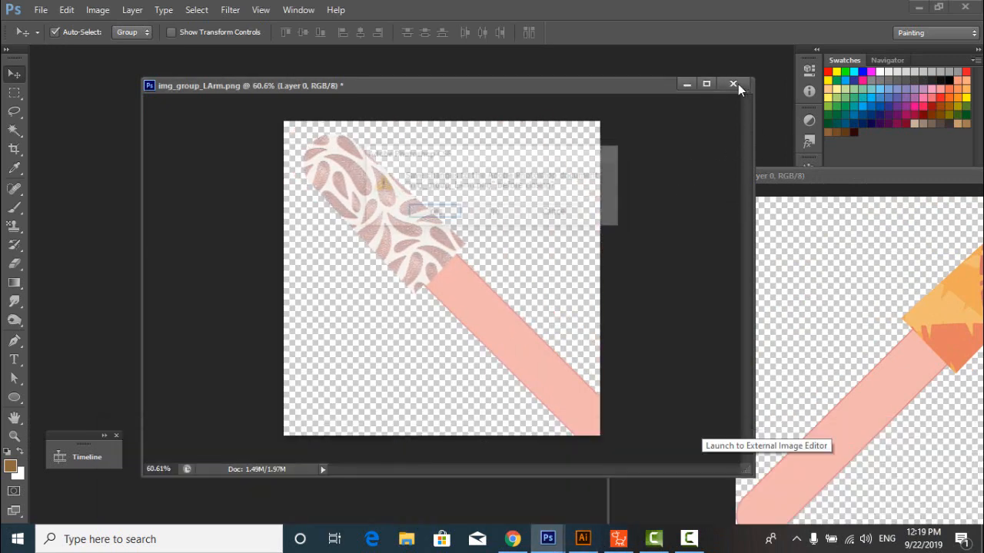
key("n")
mouse_move(547, 539)
left_click(442, 482)
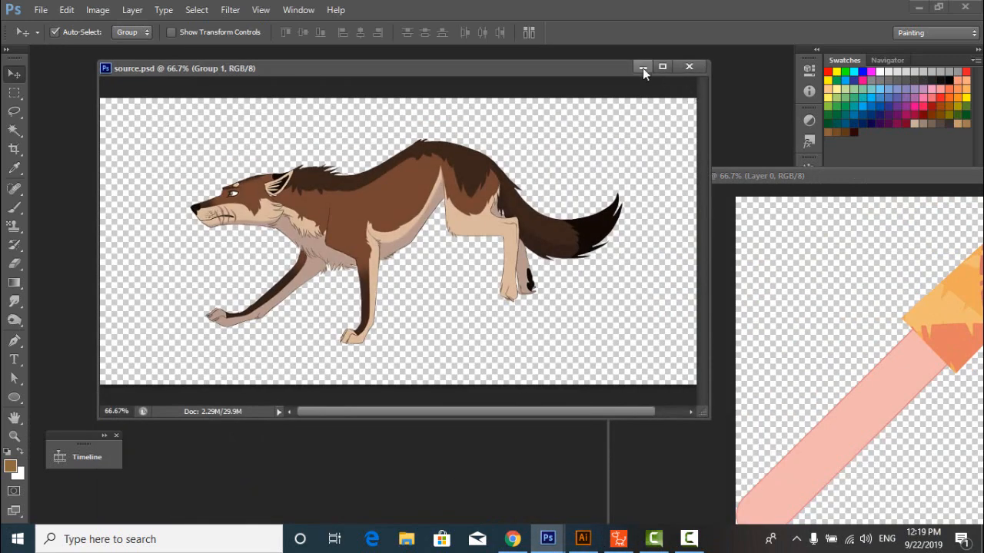
left_click(642, 69)
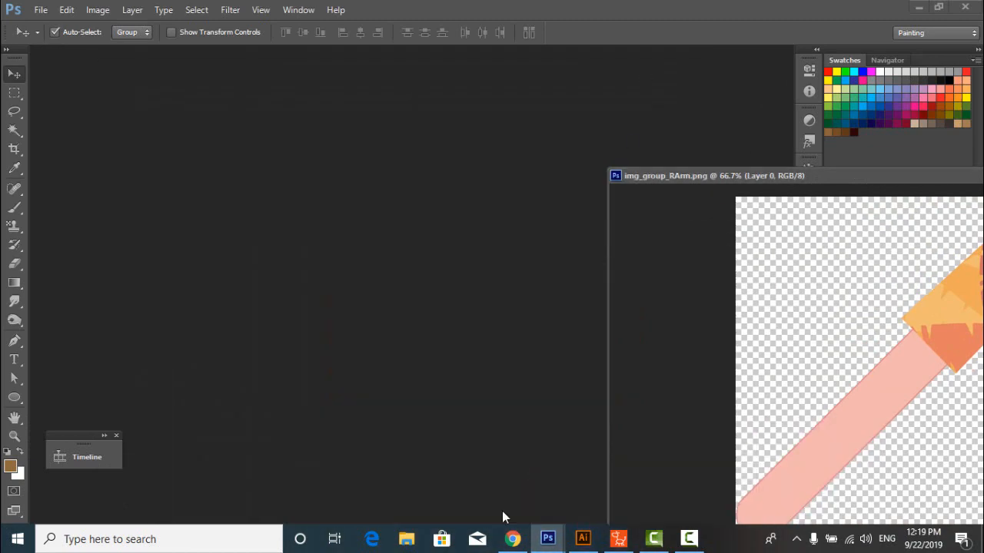
Copy the selected pattern section from img_group_Hip.png onto the right arm image and minimize the torso image.
mouse_move(547, 539)
left_click(634, 499)
left_click_drag(385, 284, 919, 330)
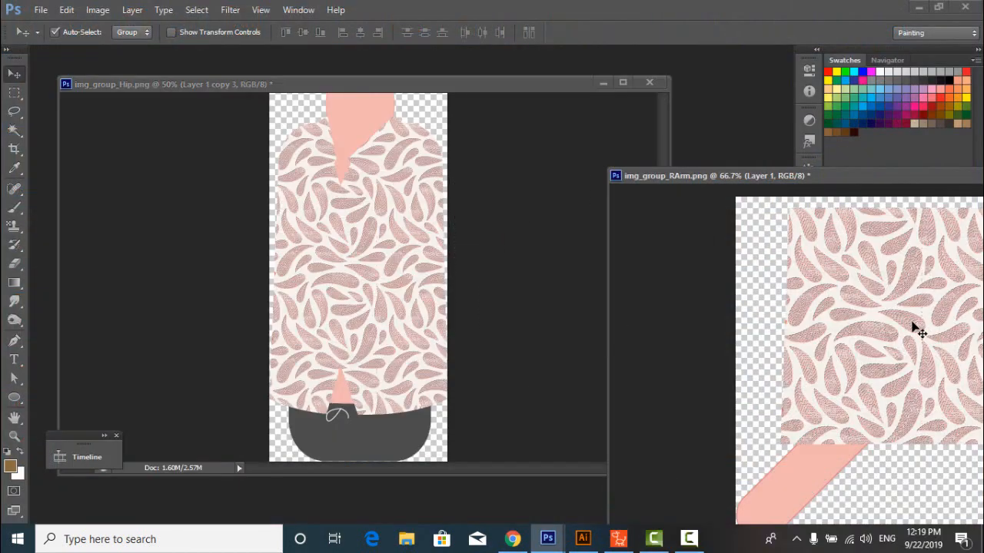
left_click(603, 83)
Rotate the pattern piece to match the right arm's diagonal and position it over the sleeve.
left_click_drag(441, 203, 453, 224)
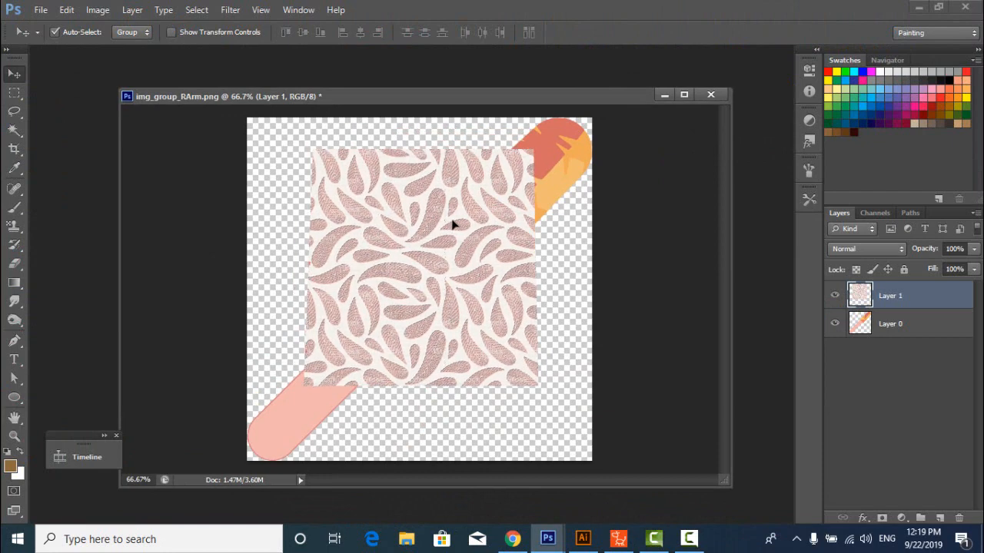
key("ctrl+t")
left_click_drag(555, 242, 549, 345)
left_click_drag(441, 323, 531, 227)
key("Return")
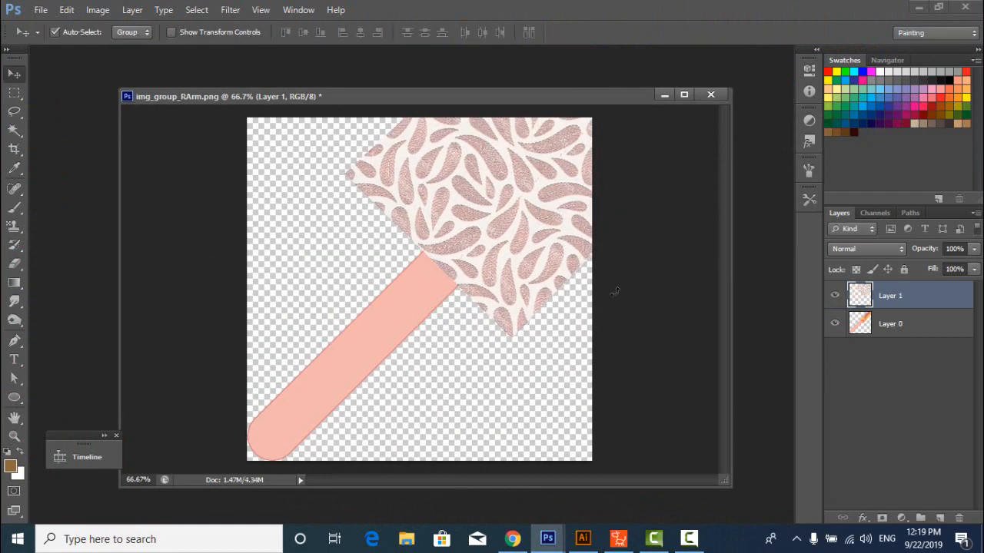
Clip the pattern layer to the right arm on Layer 0 and merge both layers.
key("ctrl+alt+g")
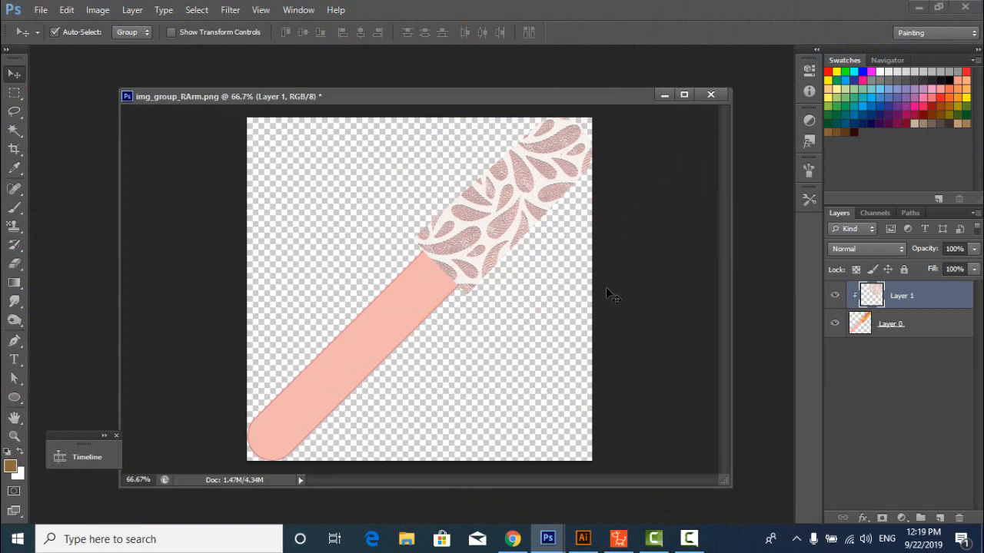
left_click(898, 335, "shift")
key("ctrl+e")
Save the right arm image as a PNG over img_group_RArm.png and return to the character in Cartoon Animator 4.
left_click(40, 9)
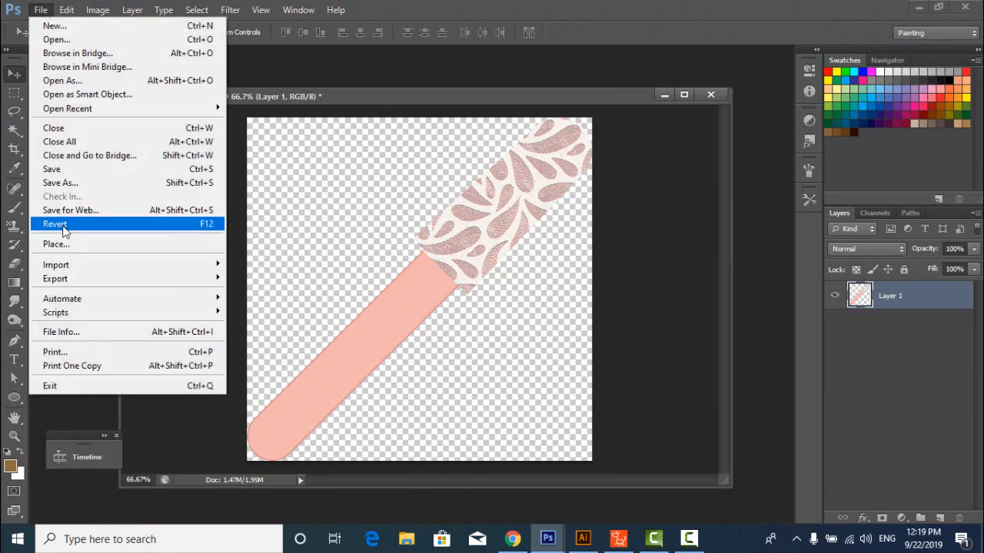
left_click(60, 184)
left_click(864, 326)
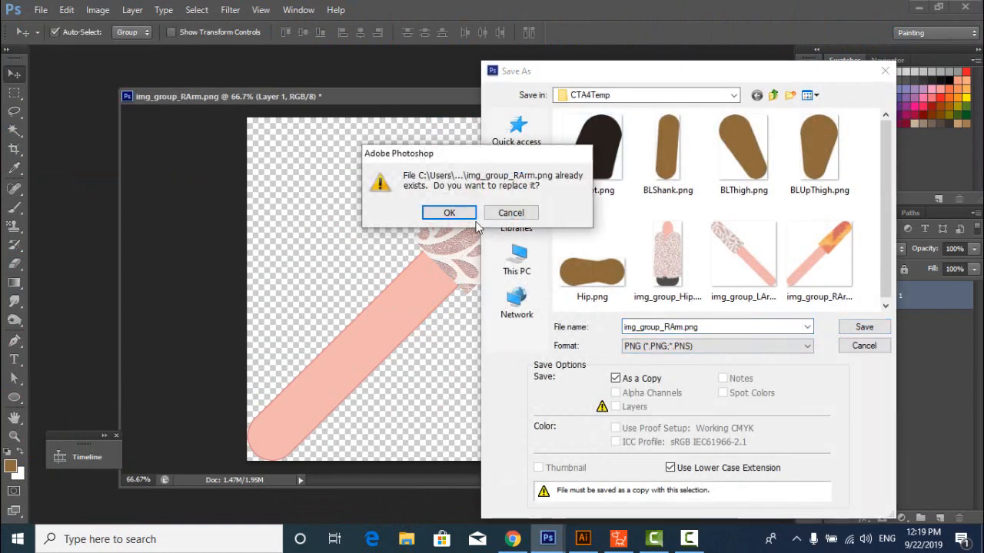
left_click(465, 213)
left_click(527, 162)
key("alt+Tab")
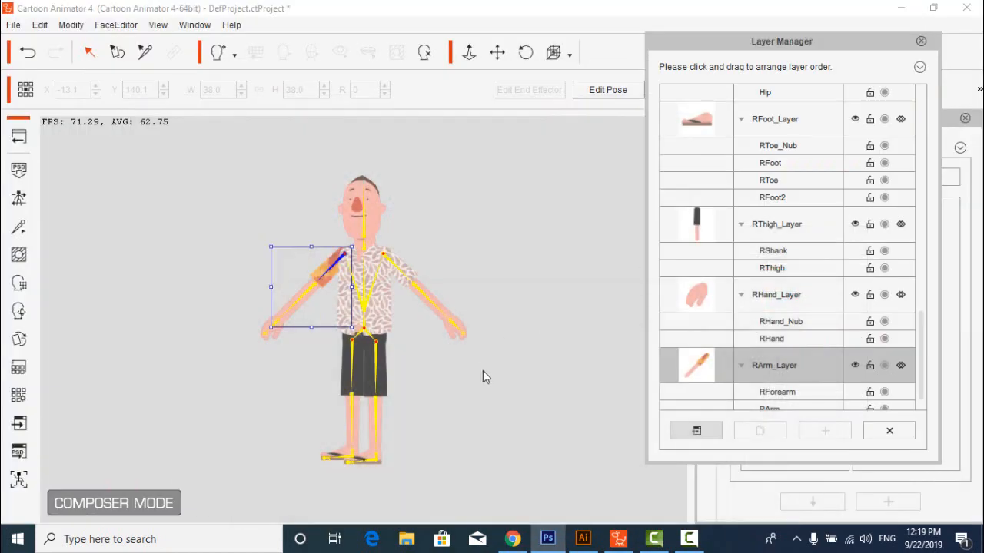
left_click(378, 368)
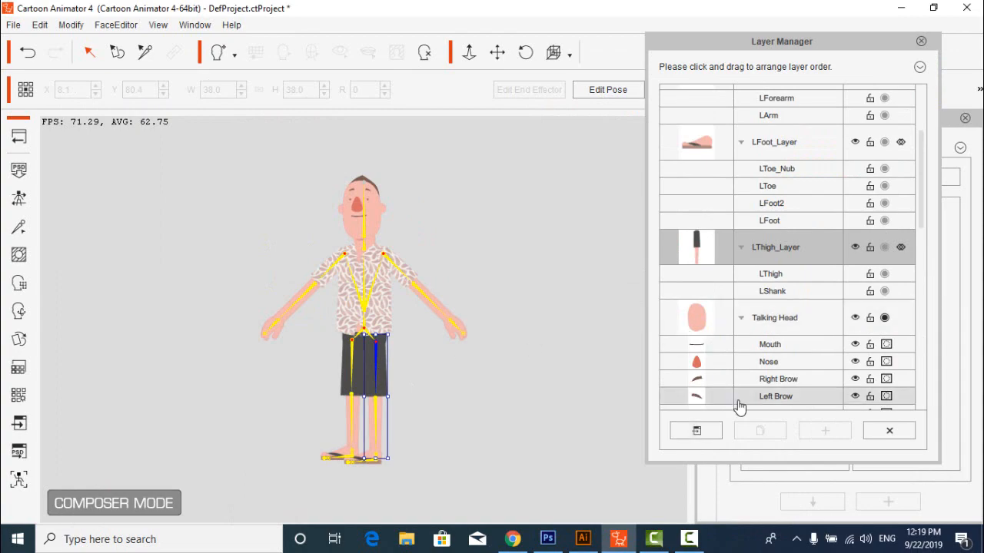
scroll(739, 408, "down", 5)
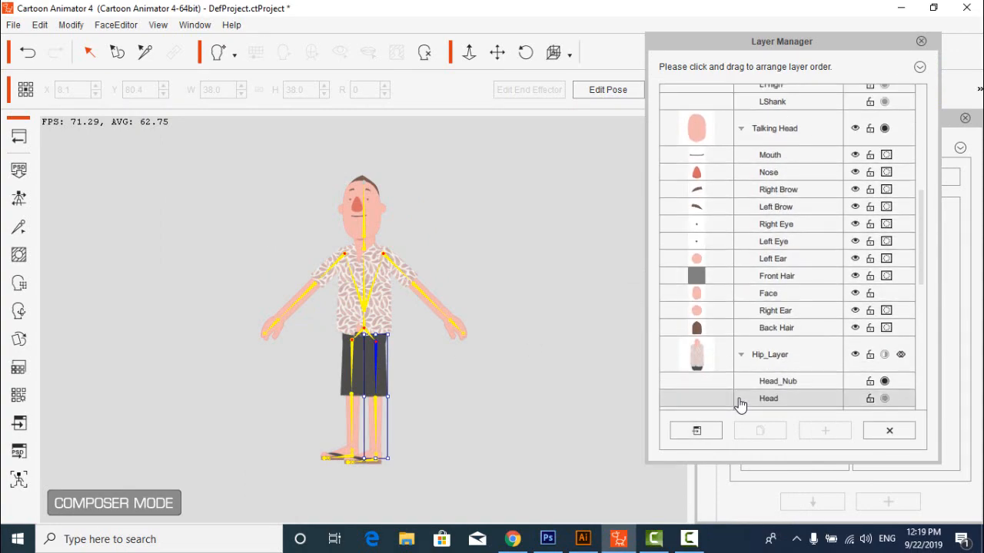
Switch to Chrome and look through the cloth texture image results for a fabric suitable for the shorts.
left_click(512, 539)
scroll(359, 297, "down", 3)
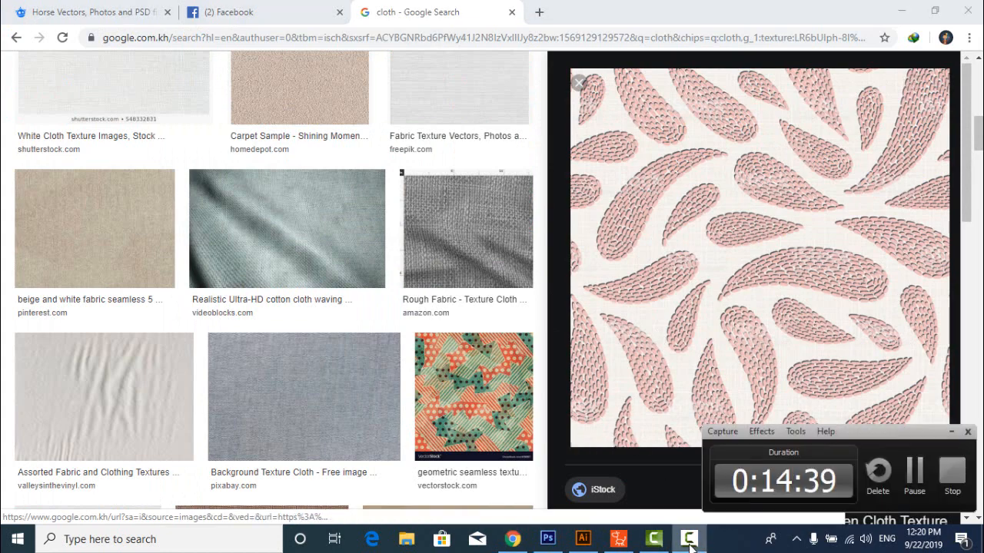
scroll(387, 289, "up", 3)
scroll(630, 415, "down", 10)
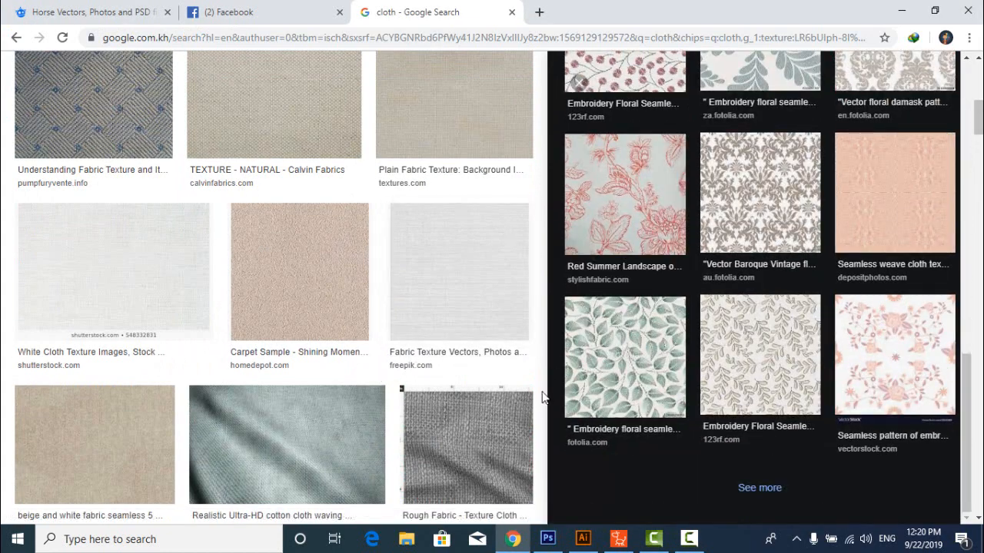
scroll(693, 378, "up", 10)
key("Escape")
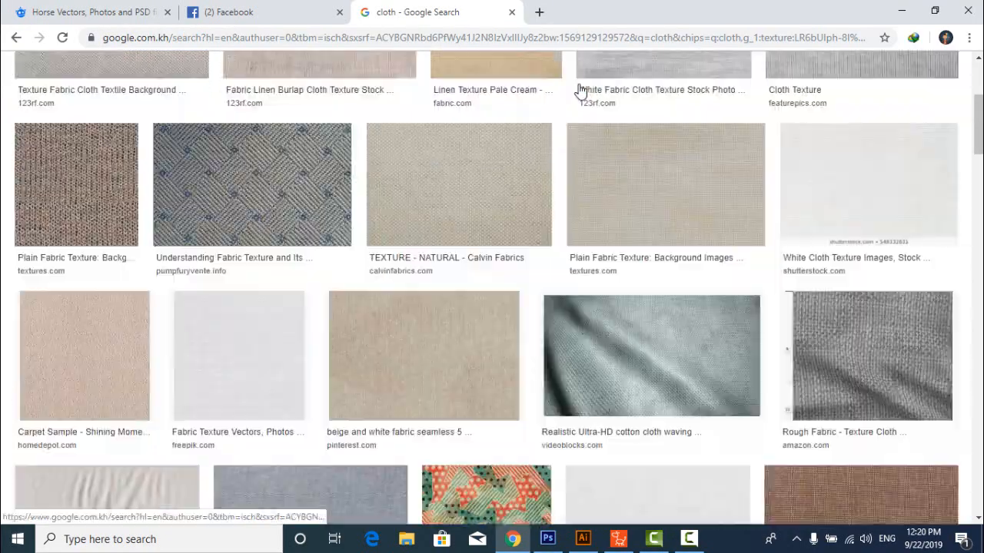
scroll(681, 307, "down", 10)
scroll(680, 312, "down", 15)
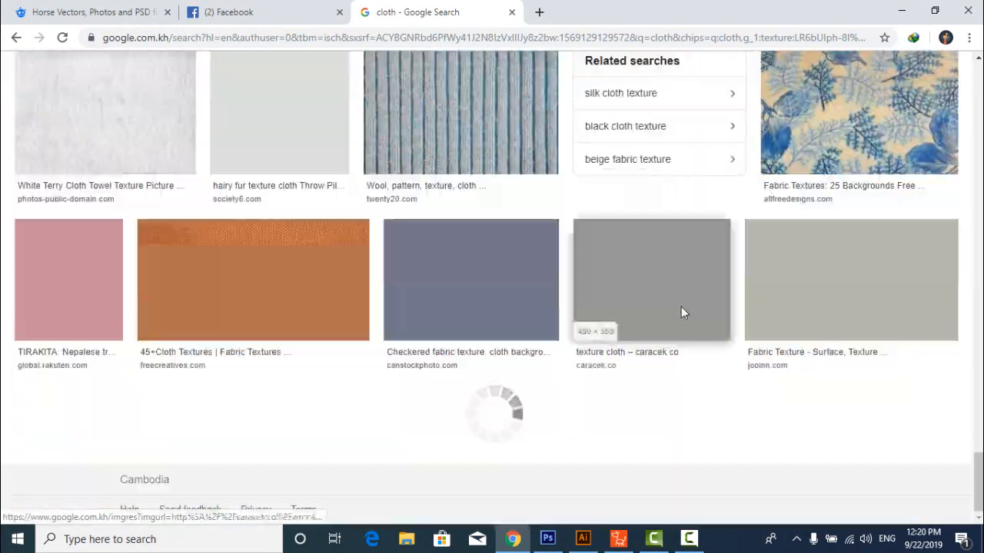
scroll(680, 315, "down", 15)
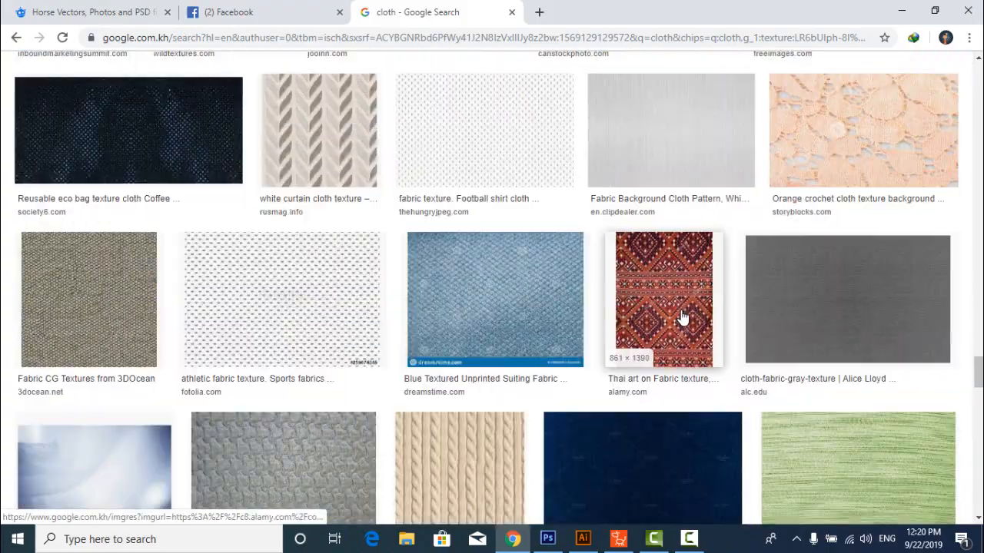
scroll(297, 281, "up", 5)
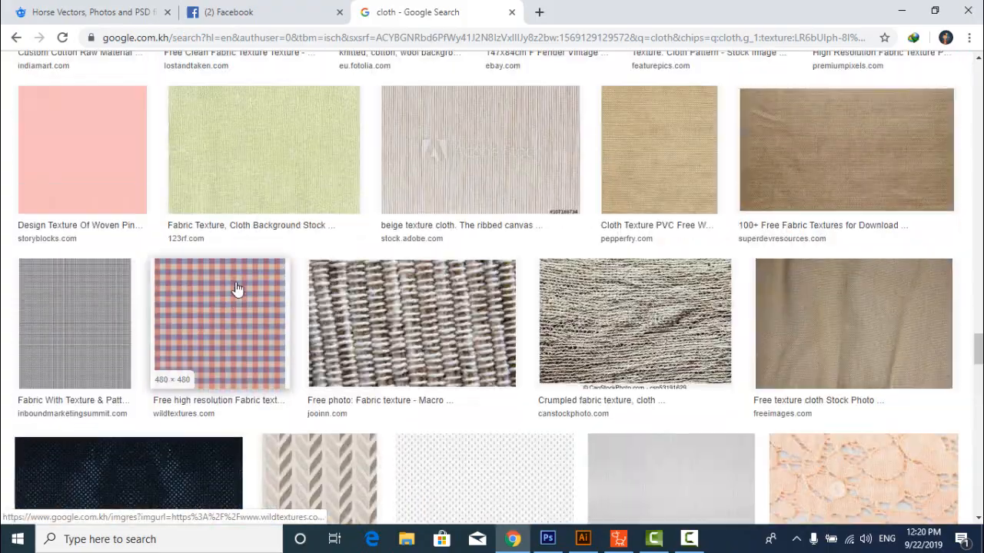
scroll(231, 284, "down", 5)
scroll(249, 298, "down", 3)
scroll(277, 276, "up", 3)
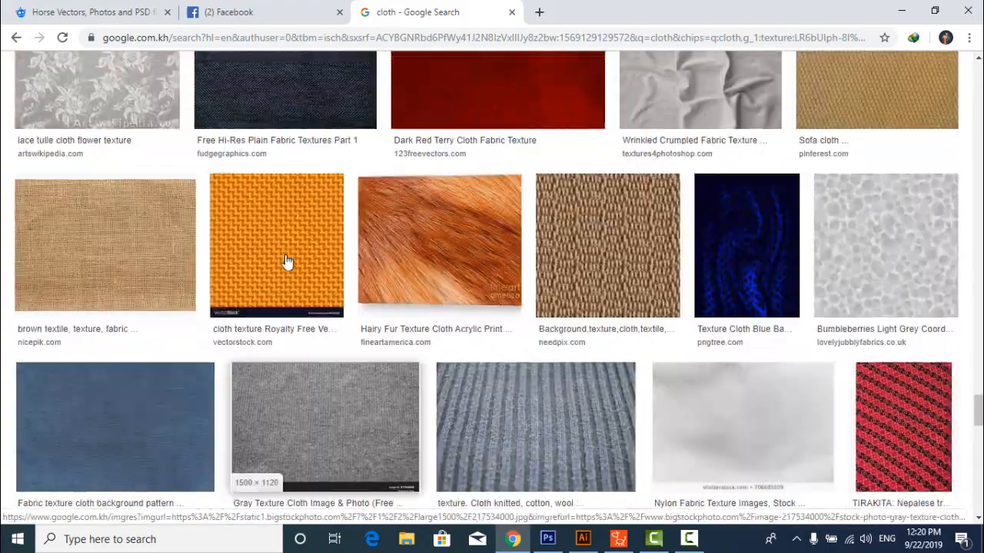
Open the orange cloth texture result from vectorstock.com and, from its related images, the Melon Orange Texture fabric from kovifabrics.com.
left_click(285, 264)
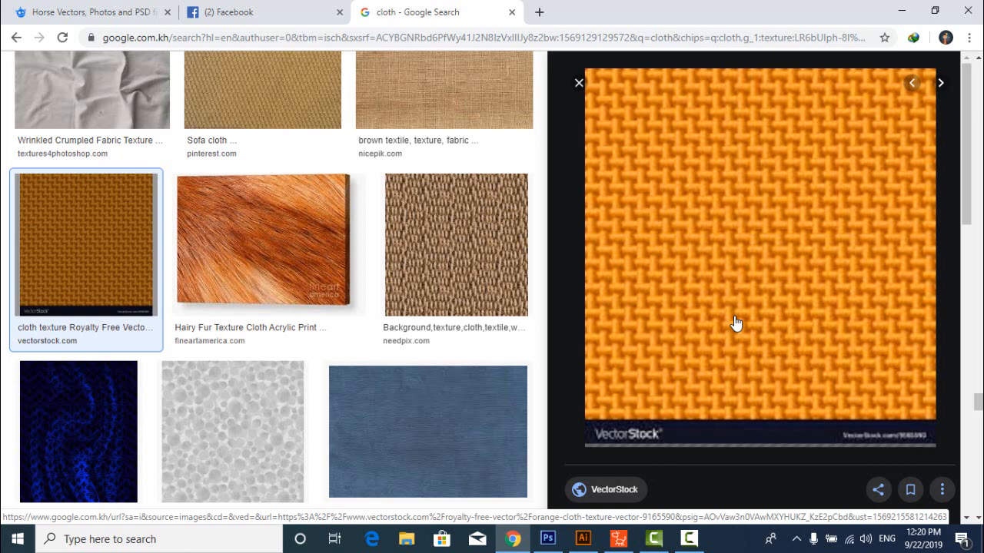
scroll(738, 307, "down", 5)
scroll(748, 303, "up", 5)
scroll(753, 305, "down", 6)
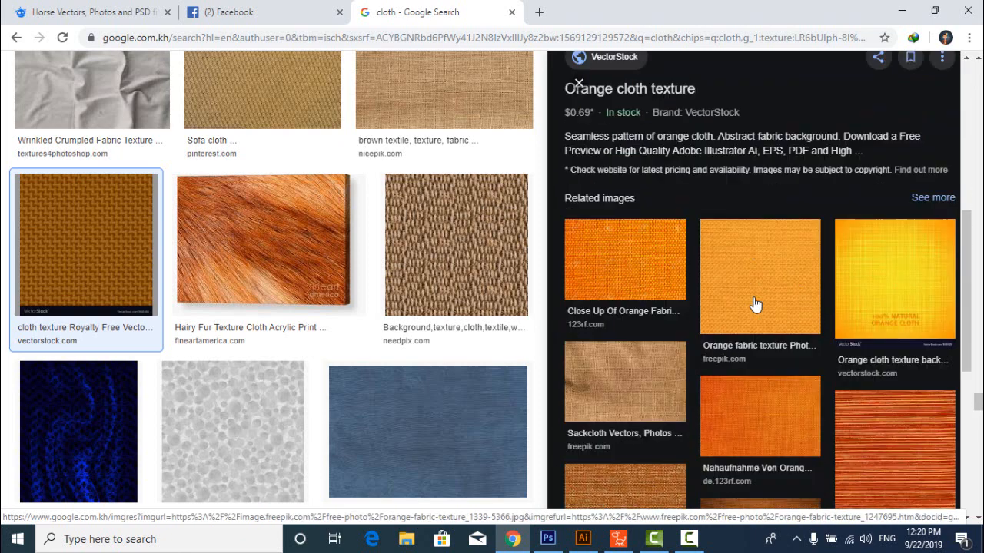
scroll(761, 315, "down", 6)
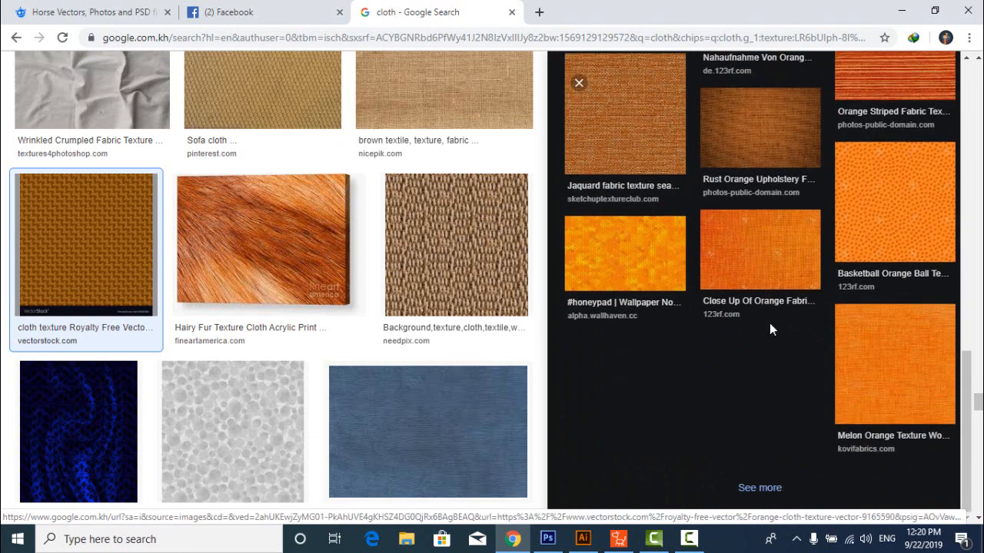
left_click(910, 375)
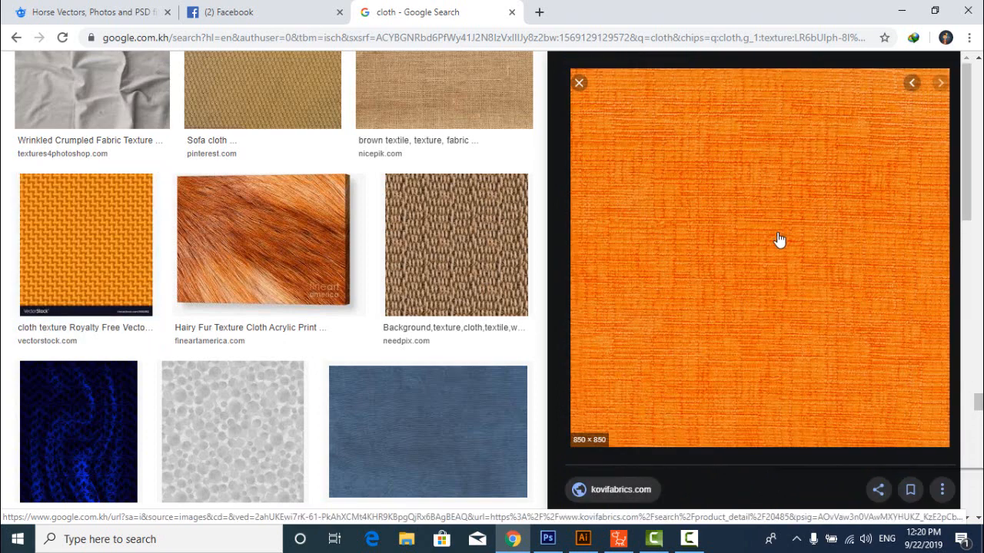
Save the melon orange fabric image to the Desktop as a JPEG under its suggested name and minimize the browser.
right_click(779, 238)
left_click(815, 358)
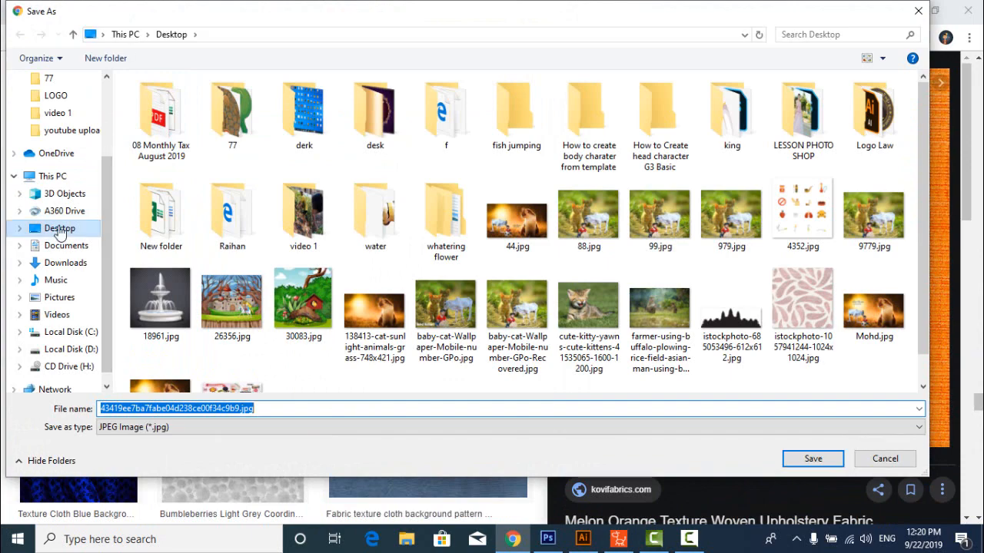
left_click(788, 464)
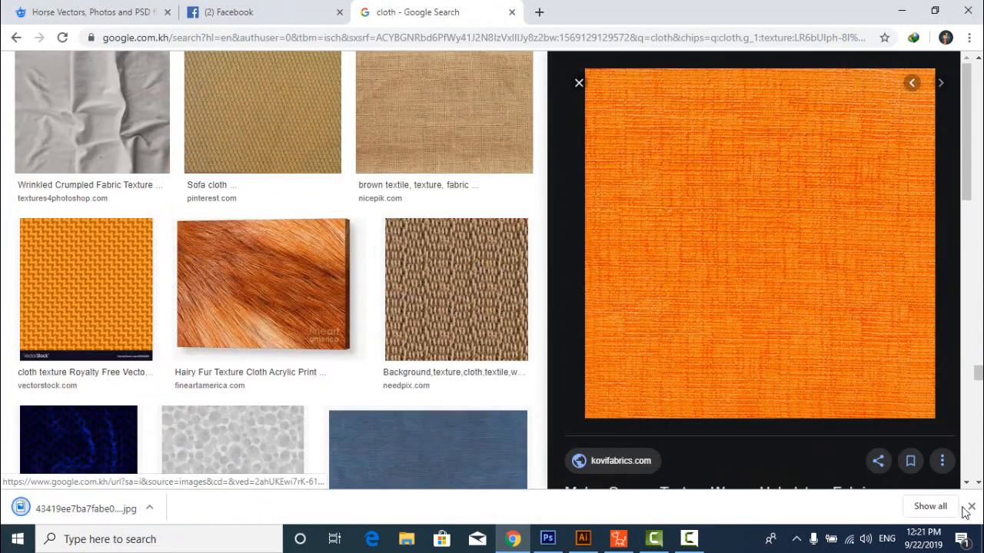
left_click(971, 507)
left_click(900, 11)
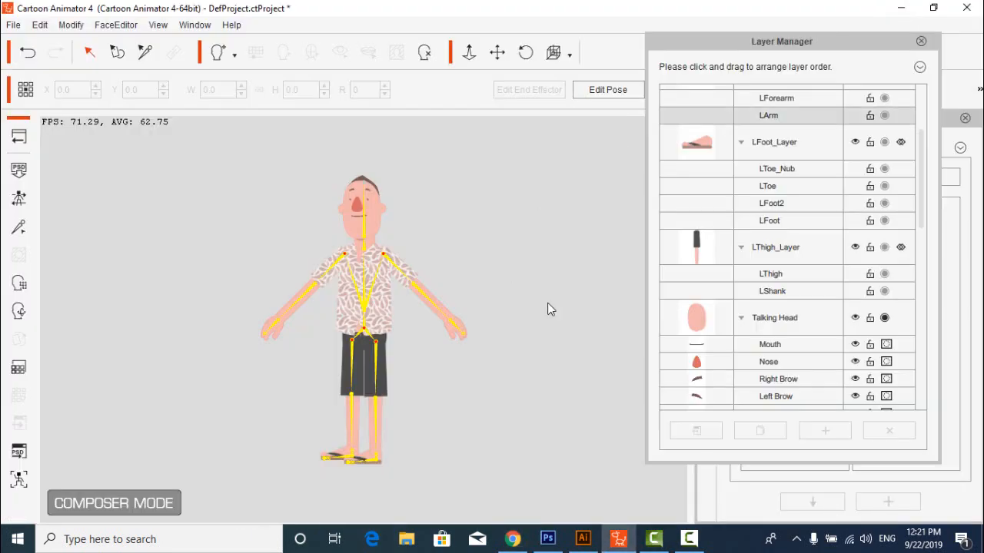
Send Hip_Layer to the external image editor and bring the dark shorts area of img_group_Hip.png into close view.
scroll(713, 353, "down", 5)
left_click(708, 342)
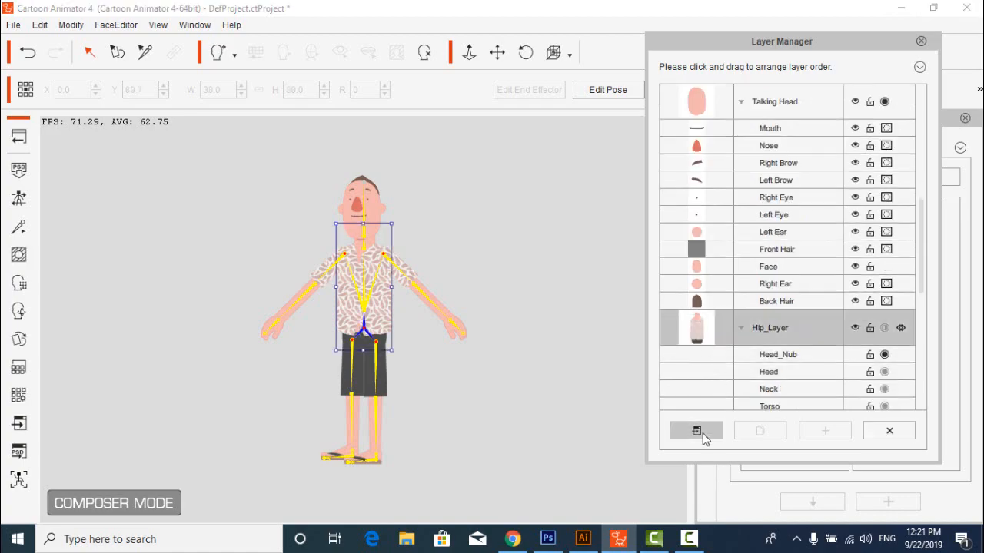
left_click(696, 431)
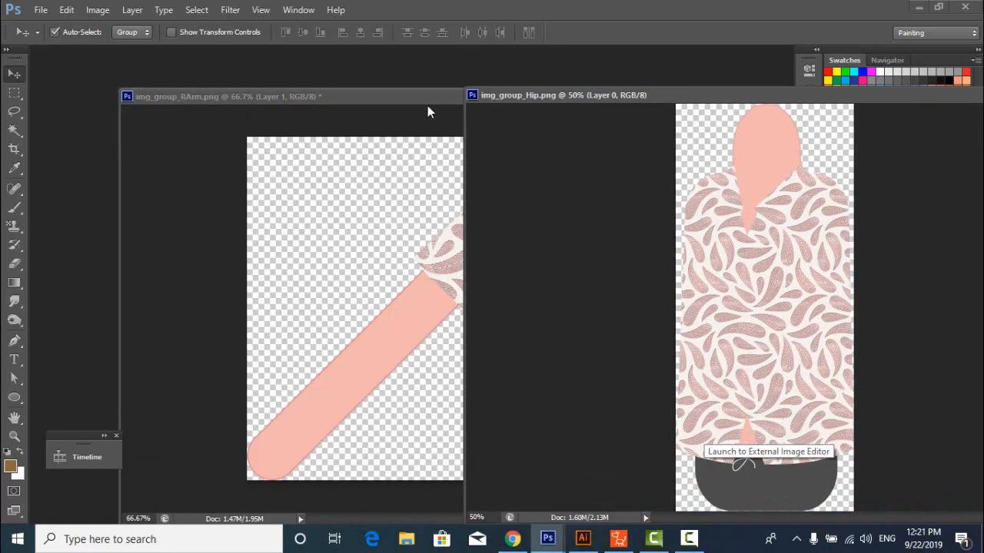
left_click_drag(424, 96, 263, 106)
left_click(502, 106)
left_click_drag(562, 95, 181, 60)
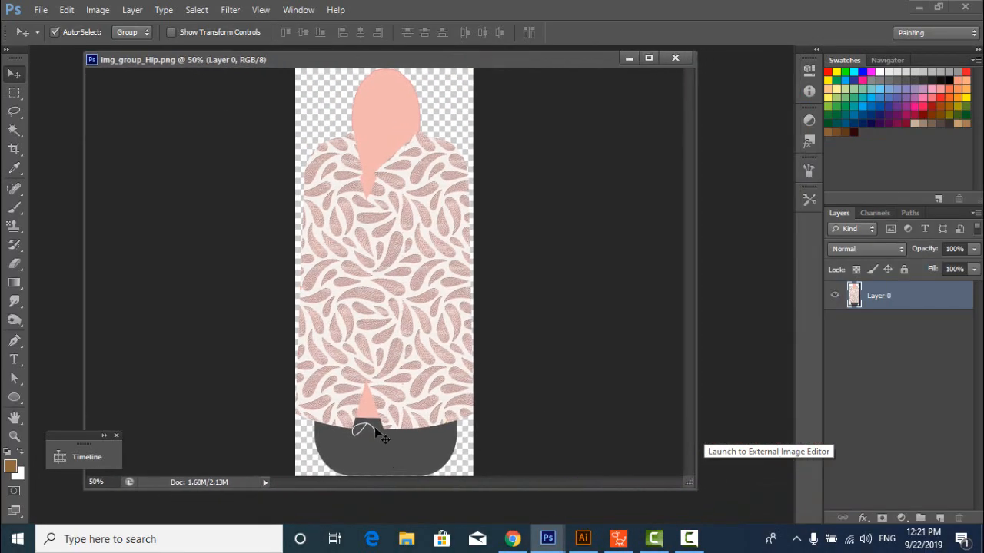
scroll(375, 432, "up", 10)
left_click_drag(376, 432, 403, 245)
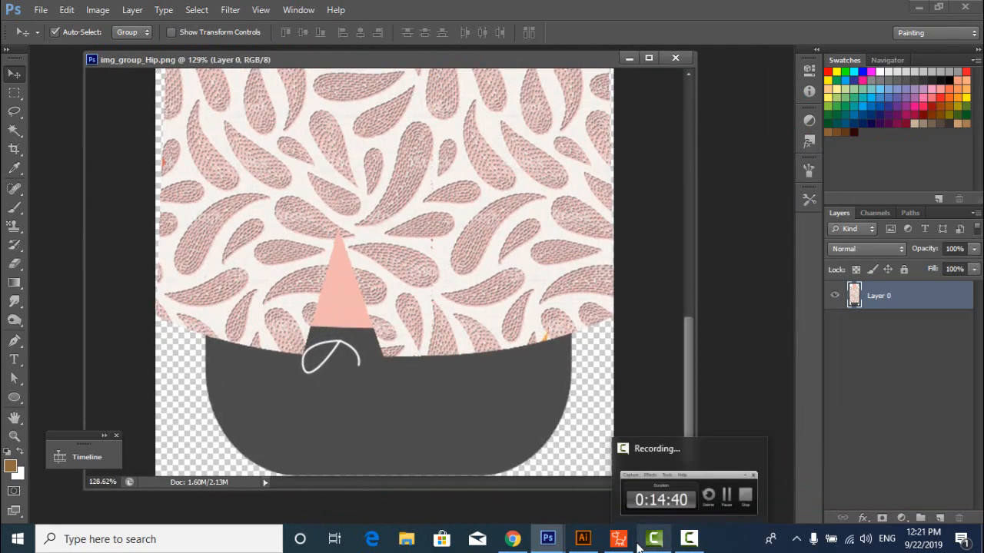
Open the saved orange fabric JPEG from the Desktop in Photoshop.
key("ctrl+o")
left_click(521, 177)
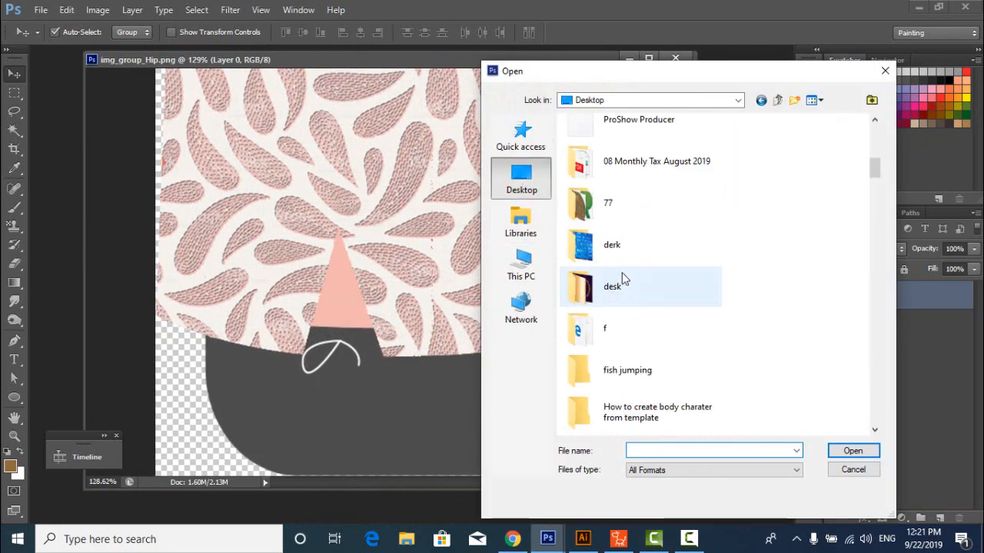
scroll(692, 341, "down", 20)
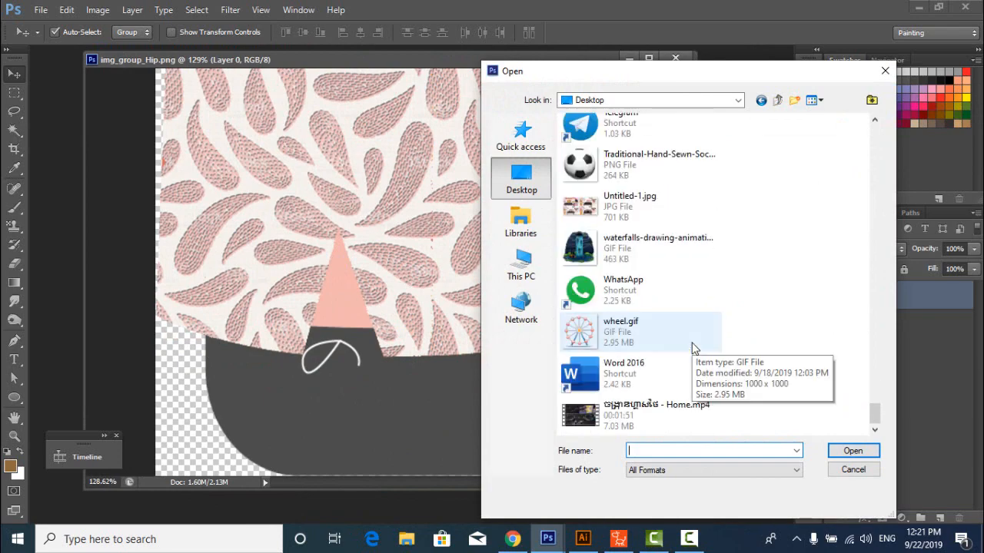
left_click_drag(877, 421, 876, 275)
double_click(651, 213)
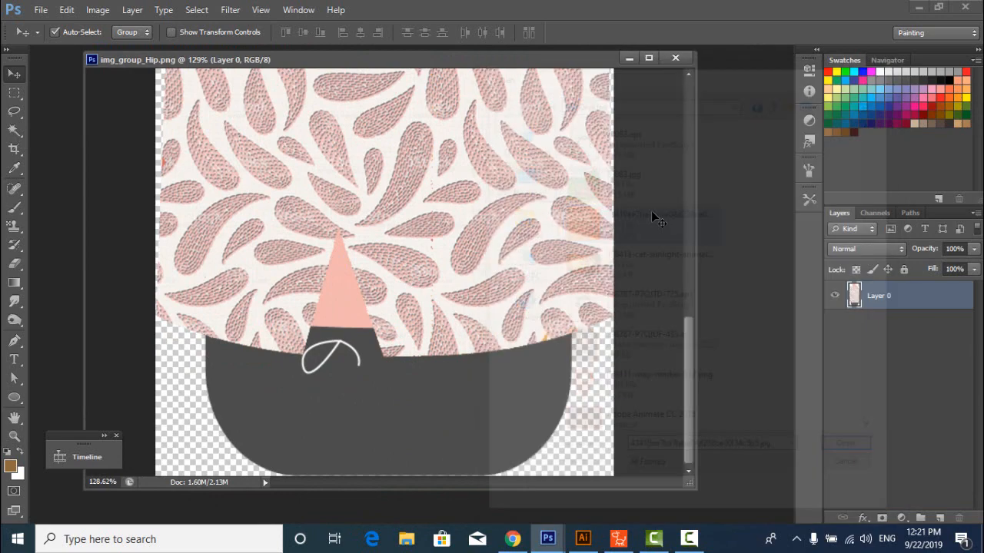
Copy the orange fabric into img_group_Hip.png as a new layer and minimize the fabric image.
left_click_drag(400, 79, 386, 264)
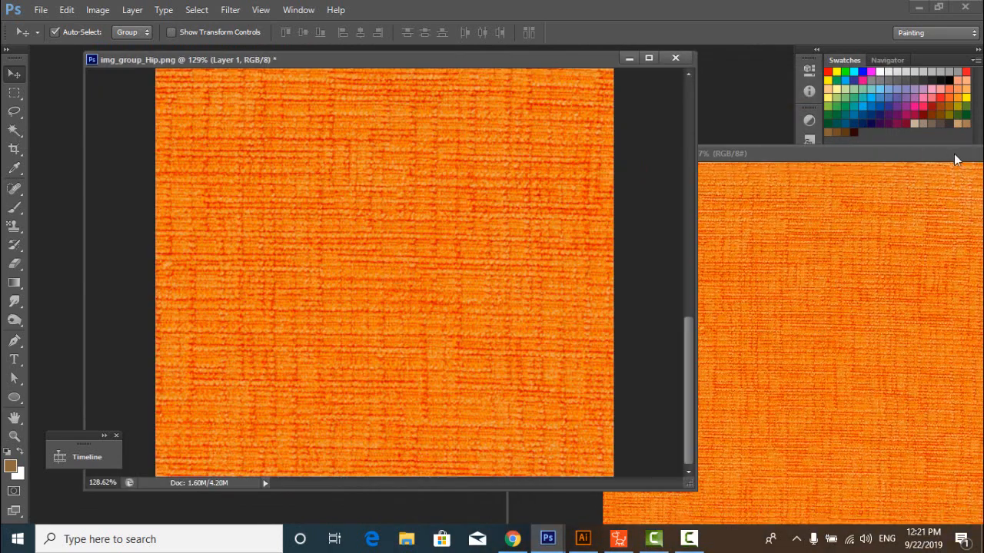
left_click_drag(954, 155, 564, 171)
left_click(708, 168)
Scale the orange fabric layer down and position it so it covers the whole dark shorts area.
key("ctrl+t")
left_click_drag(523, 234, 303, 424)
left_click_drag(550, 125, 310, 365)
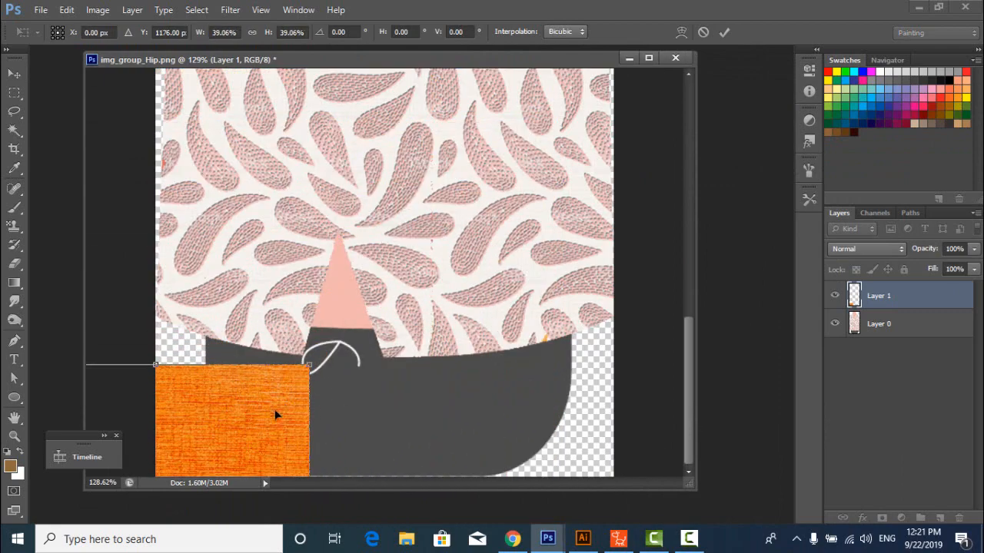
left_click_drag(274, 409, 511, 273)
left_click_drag(556, 235, 615, 176)
left_click_drag(529, 294, 516, 392)
key("Return")
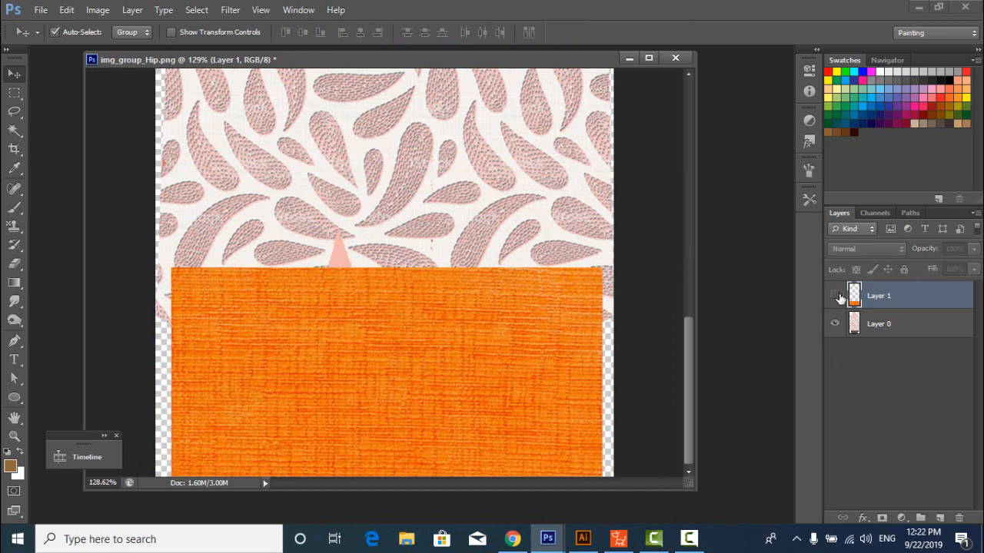
Hide Layer 1 and select the dark shorts area on Layer 0 with the Magic Wand at tolerance 32.
left_click(836, 296)
left_click(879, 324)
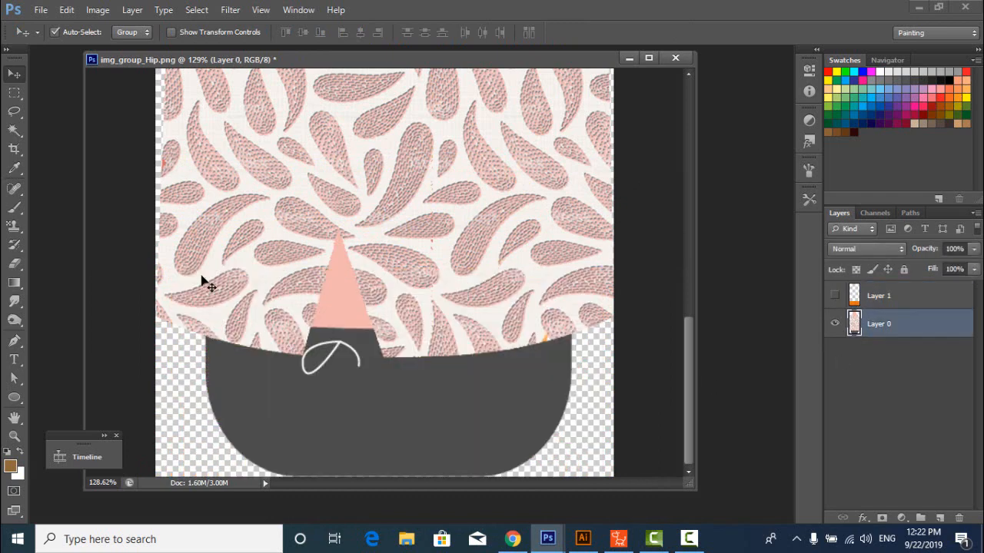
left_click(14, 132)
left_click(349, 433)
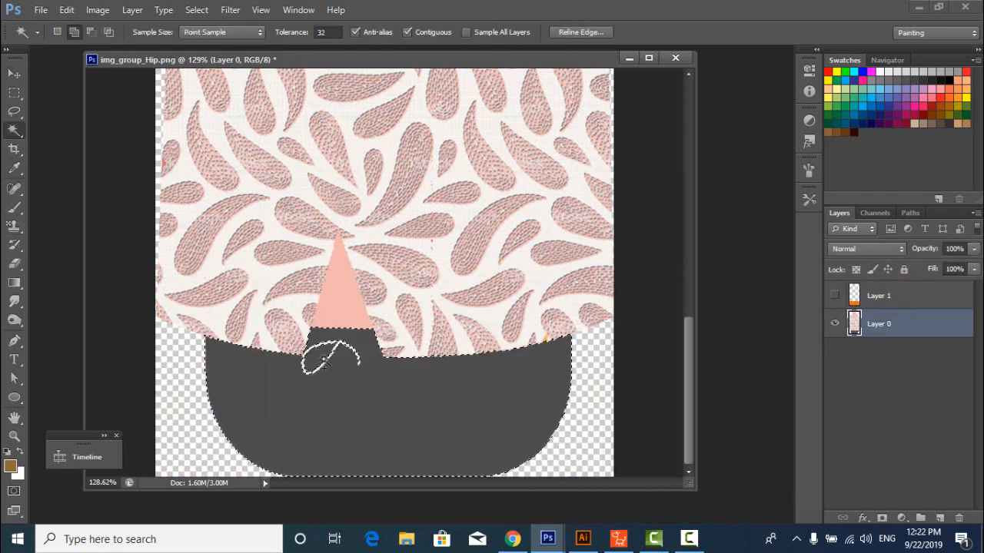
left_click(15, 74)
Show Layer 1 again, invert the selection and delete the orange fabric outside the shorts shape.
left_click(835, 296)
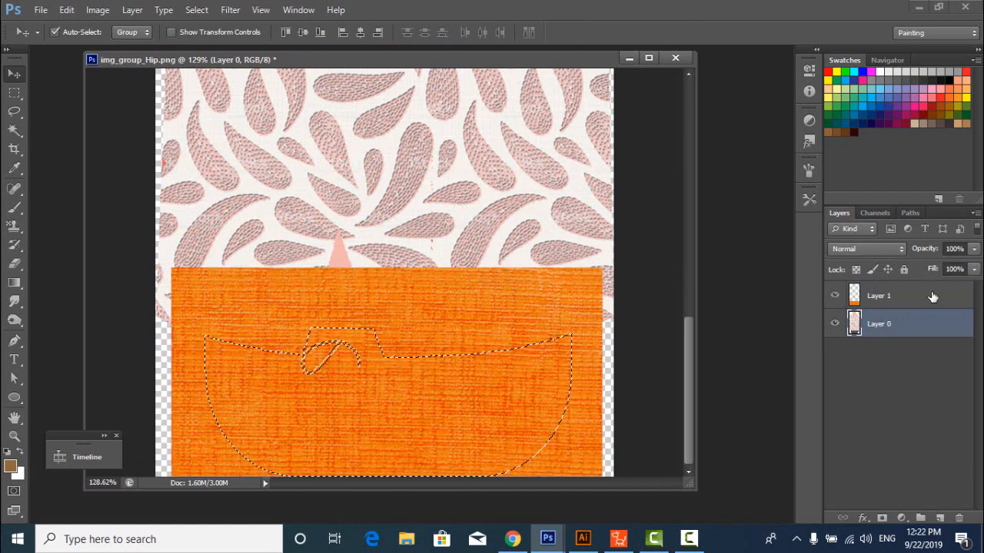
left_click(926, 298)
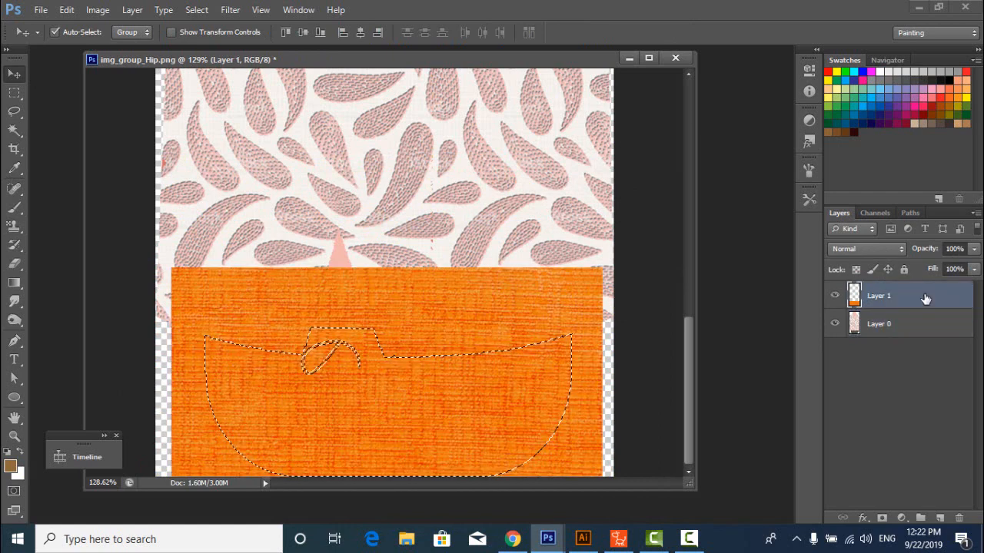
left_click(197, 10)
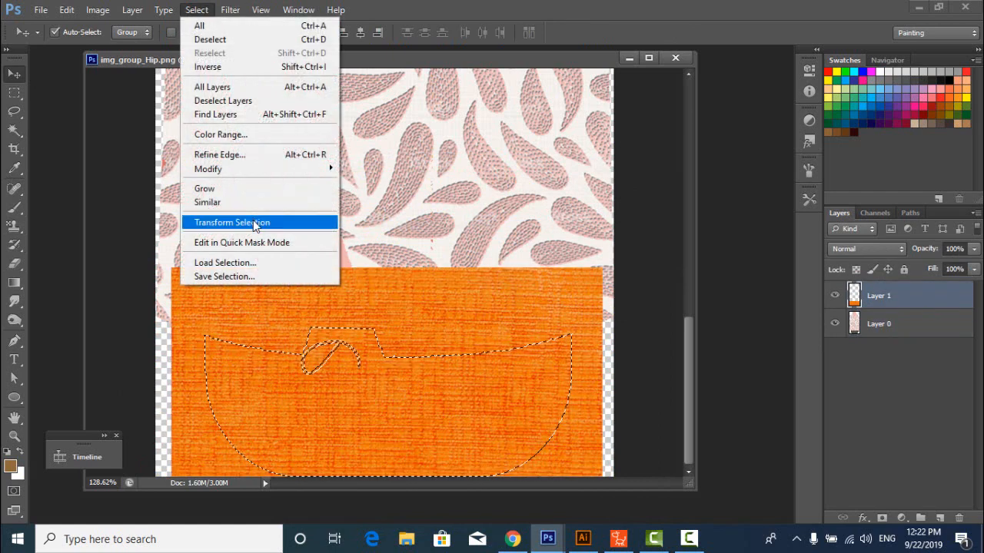
left_click(206, 64)
key("Delete")
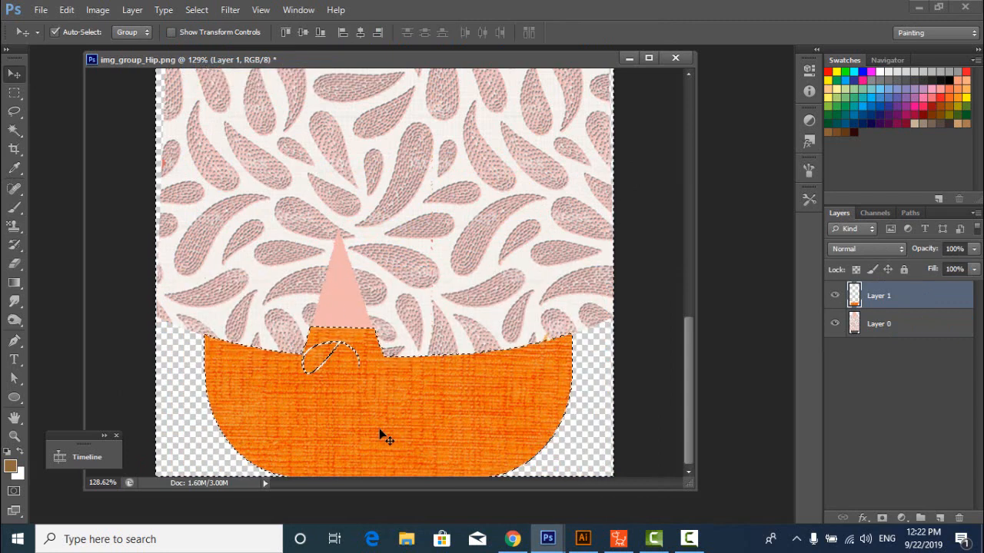
Compare light blend modes on the orange fabric layer and set it to Hard Light.
left_click(892, 248)
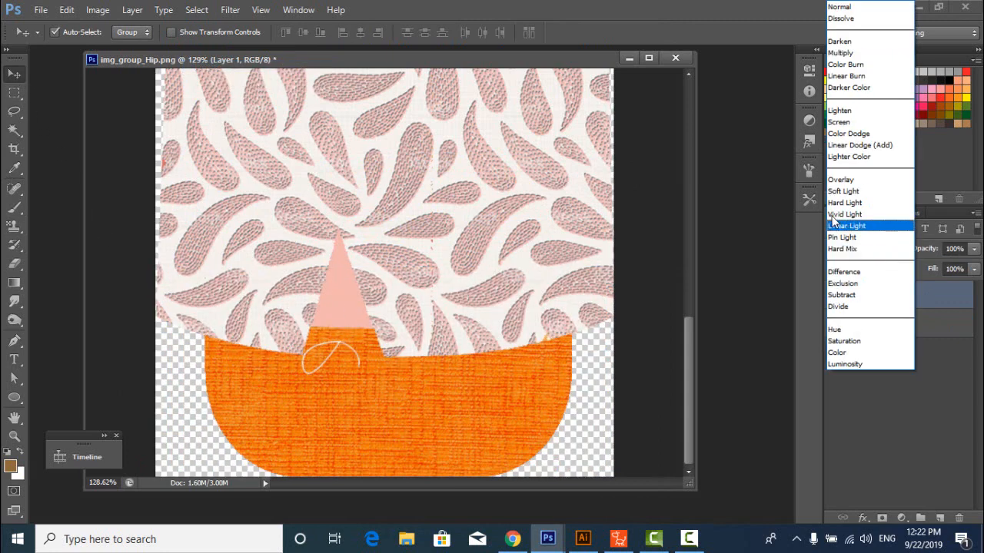
left_click(861, 202)
left_click(855, 250)
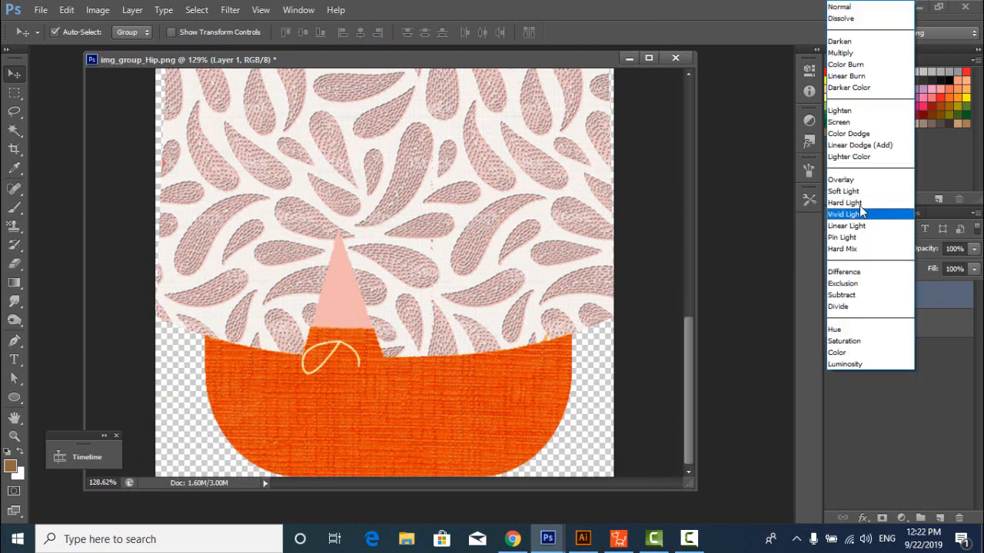
left_click(853, 215)
left_click(862, 251)
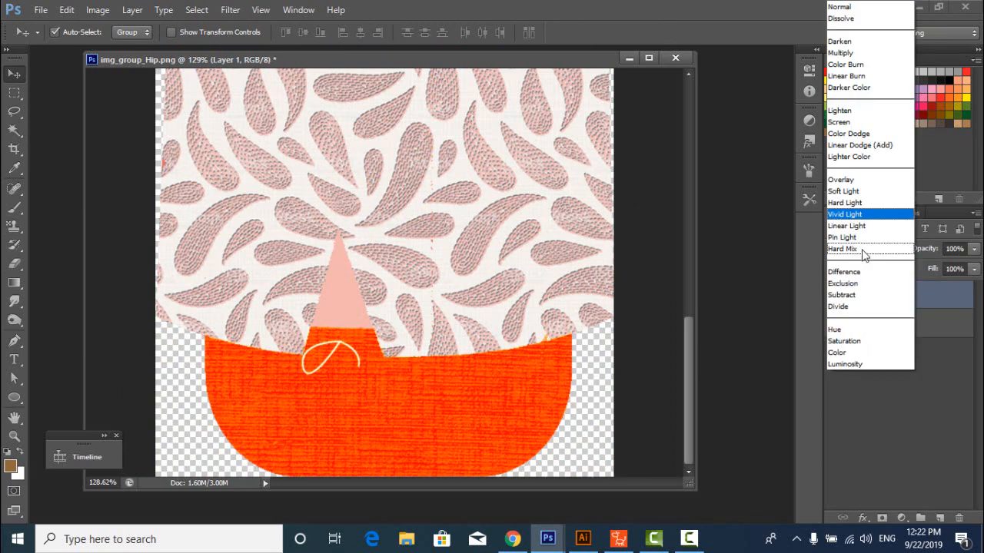
left_click(857, 249)
left_click(864, 249)
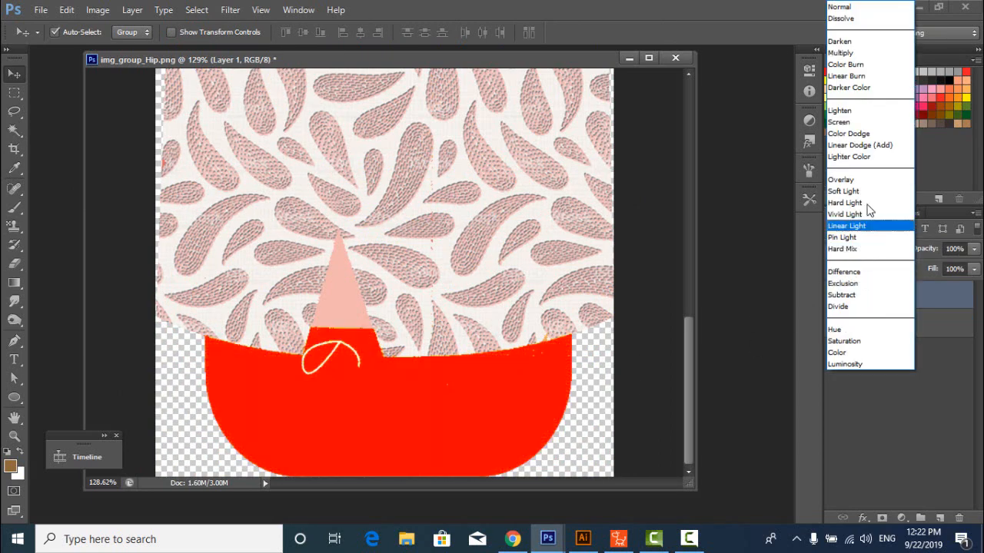
left_click(845, 190)
left_click(867, 249)
left_click(851, 203)
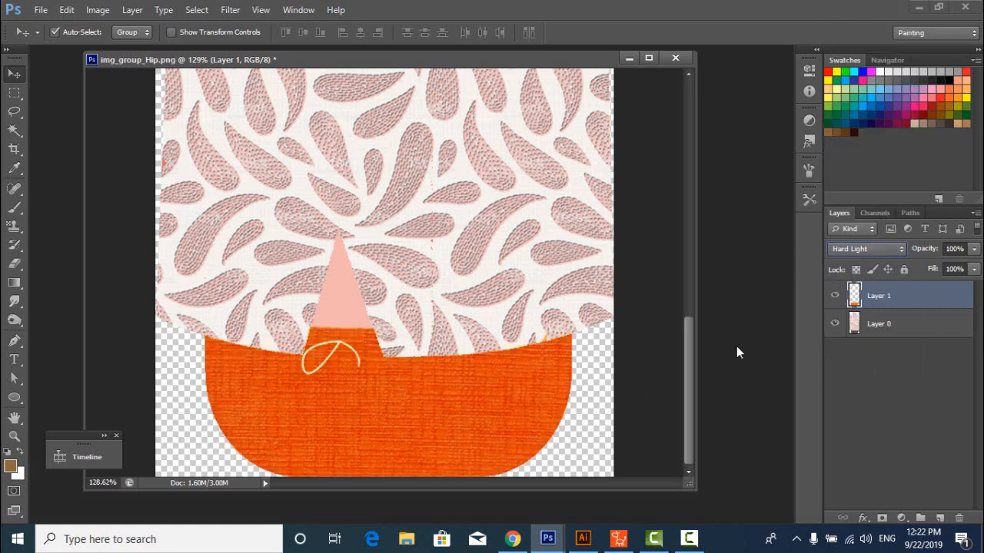
Save the retextured hip image as a PNG, replacing the existing img_group_Hip.png in the CTA4Temp folder.
left_click(594, 375)
scroll(504, 372, "down", 5)
scroll(472, 393, "up", 1)
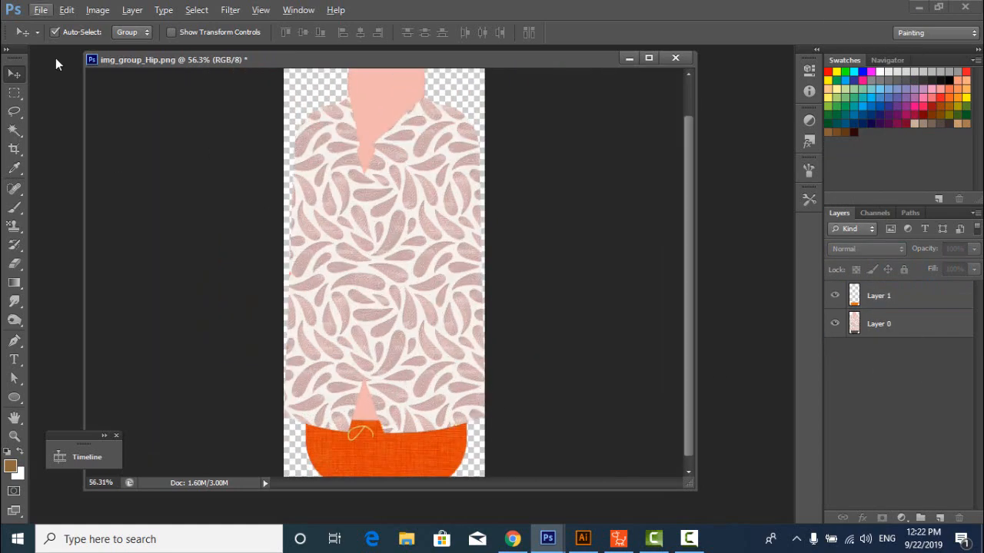
left_click(40, 9)
left_click(116, 182)
left_click(725, 347)
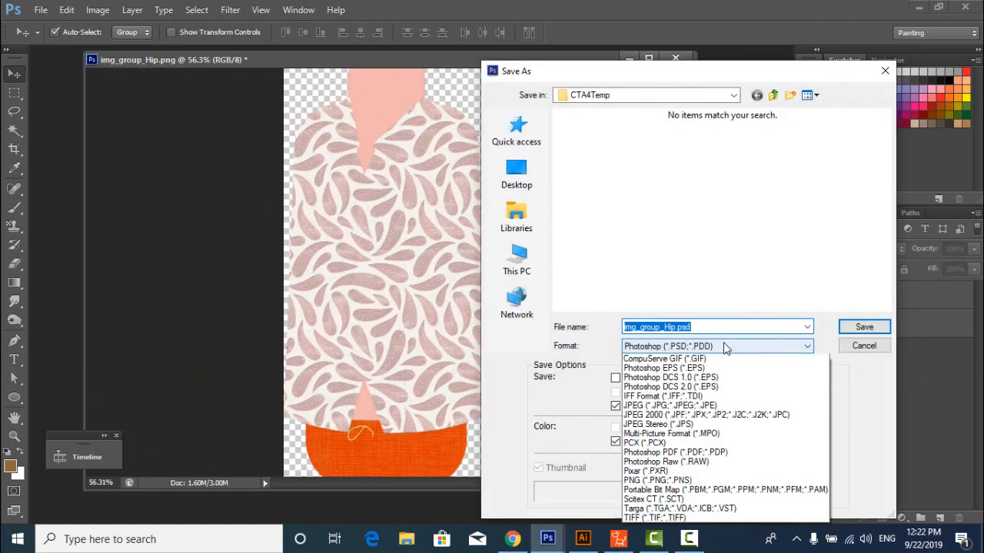
left_click(659, 510)
left_click(864, 327)
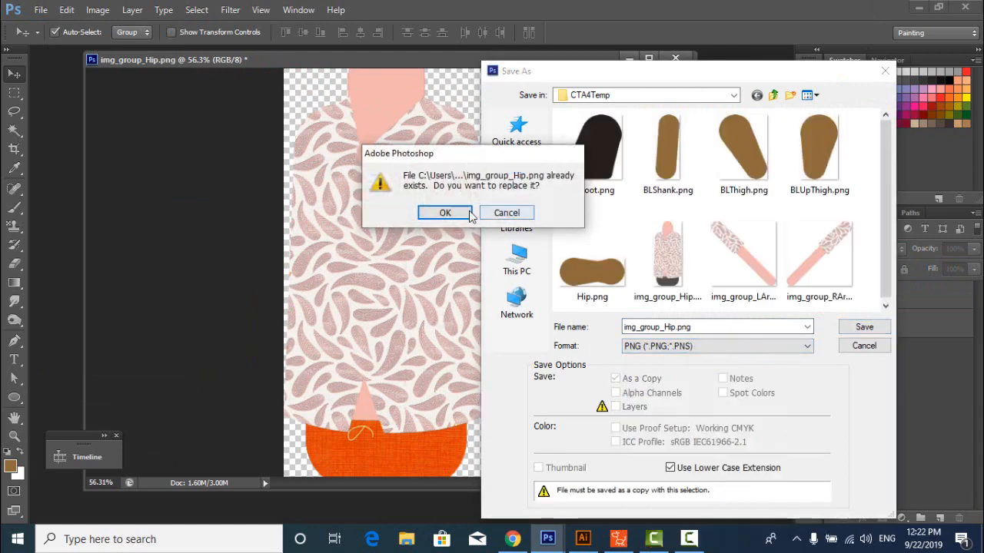
left_click(470, 215)
left_click(551, 188)
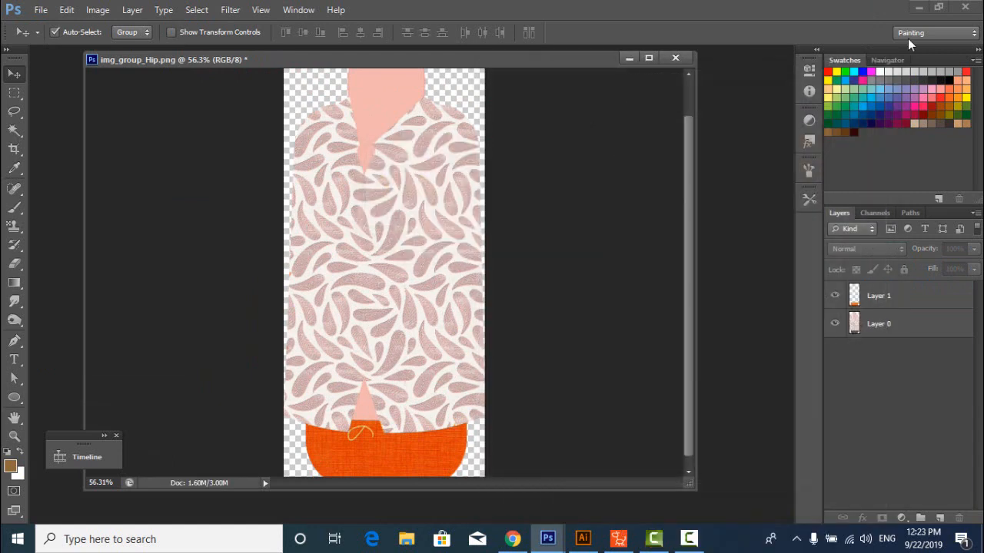
Switch to Cartoon Animator 4, open the left thigh sprite in Photoshop and float its window beside the hip image.
left_click(918, 9)
left_click(384, 385)
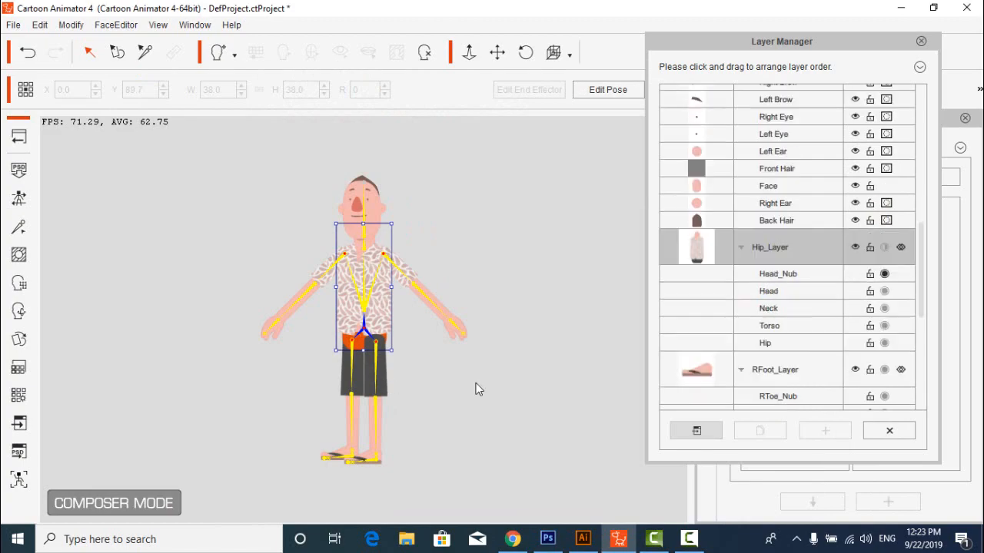
left_click(698, 432)
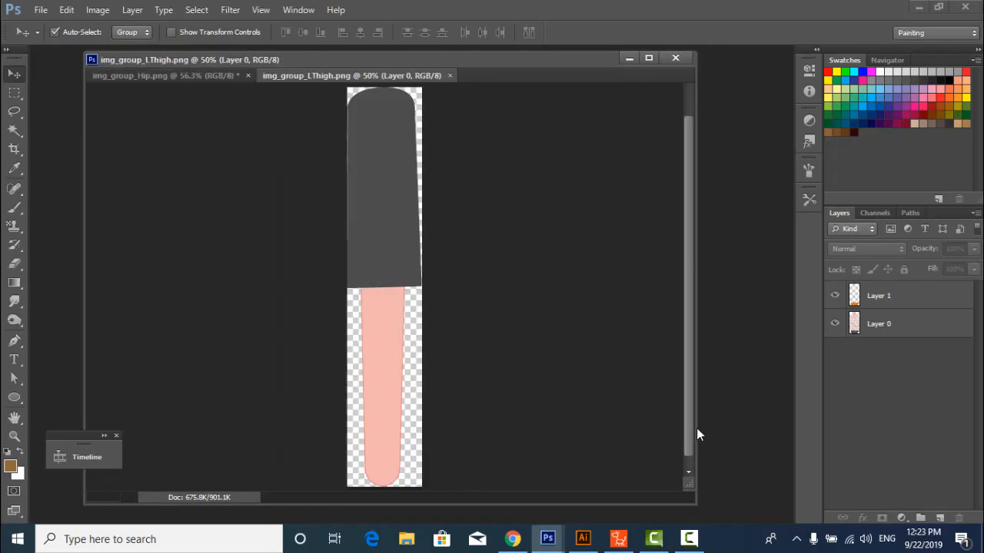
left_click_drag(404, 74, 650, 109)
left_click(398, 449)
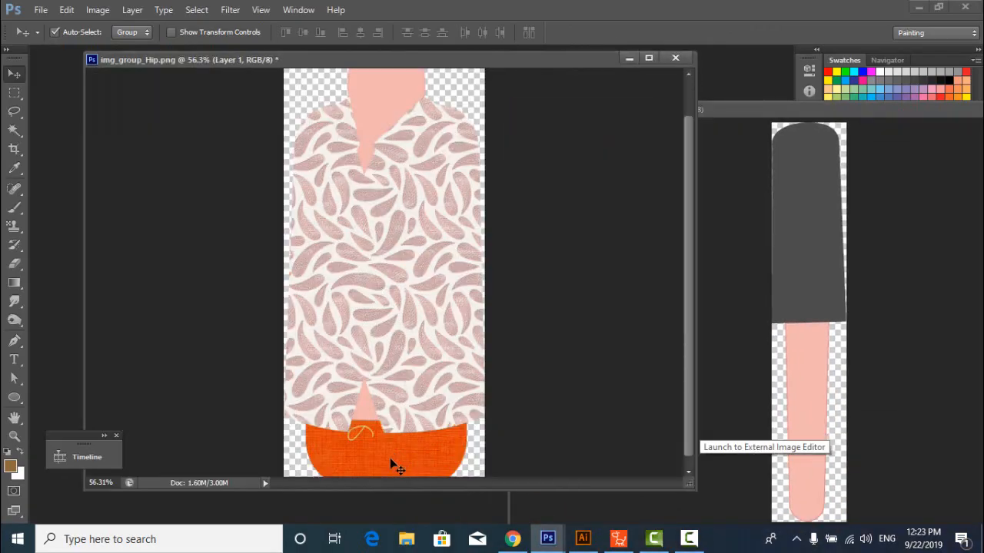
left_click_drag(554, 61, 444, 71)
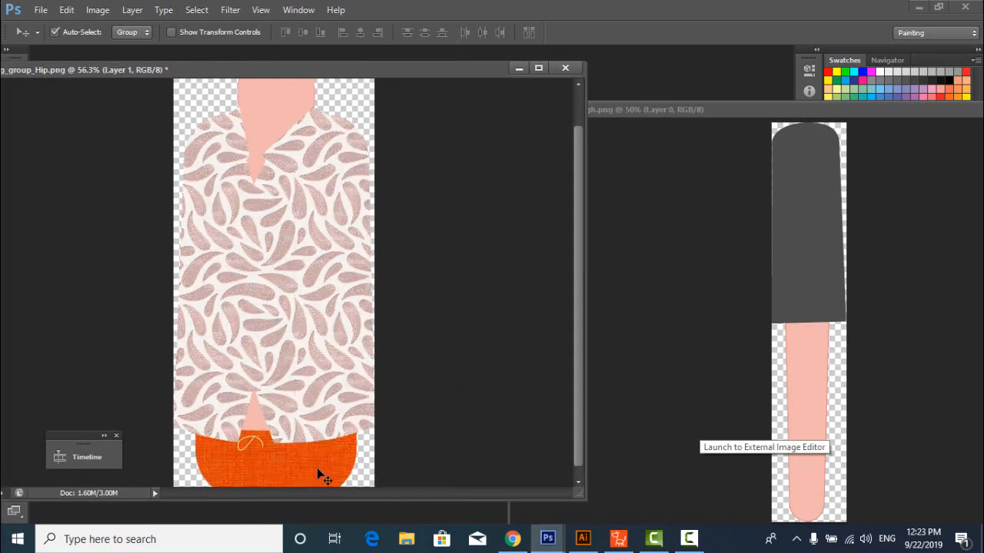
left_click_drag(317, 474, 800, 167)
left_click_drag(780, 109, 589, 129)
left_click_drag(620, 188, 625, 209)
key("Delete")
Copy the orange fabric into img_group_LThigh.png as a new layer and minimize the hip image.
left_click(273, 458)
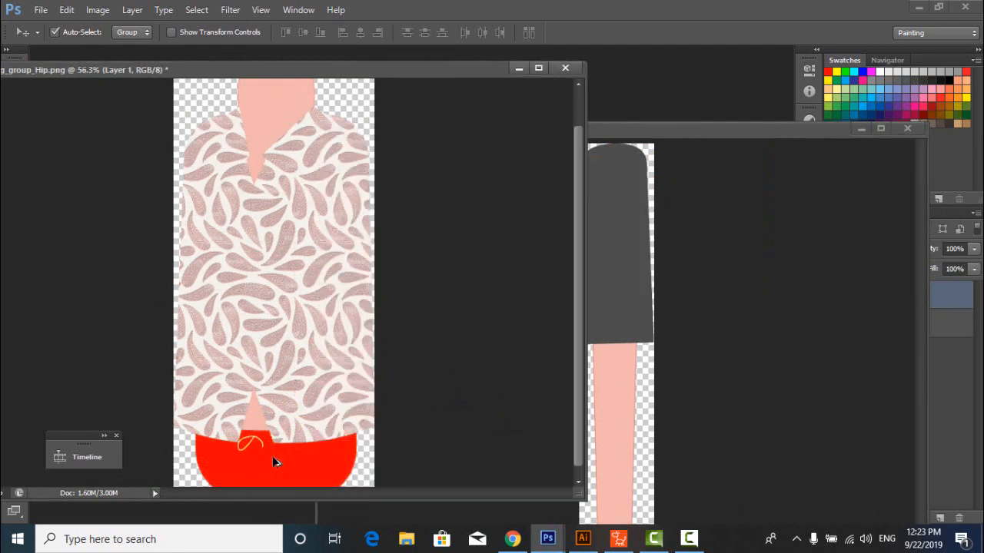
left_click_drag(273, 458, 616, 227)
left_click(519, 68)
left_click_drag(628, 131, 480, 60)
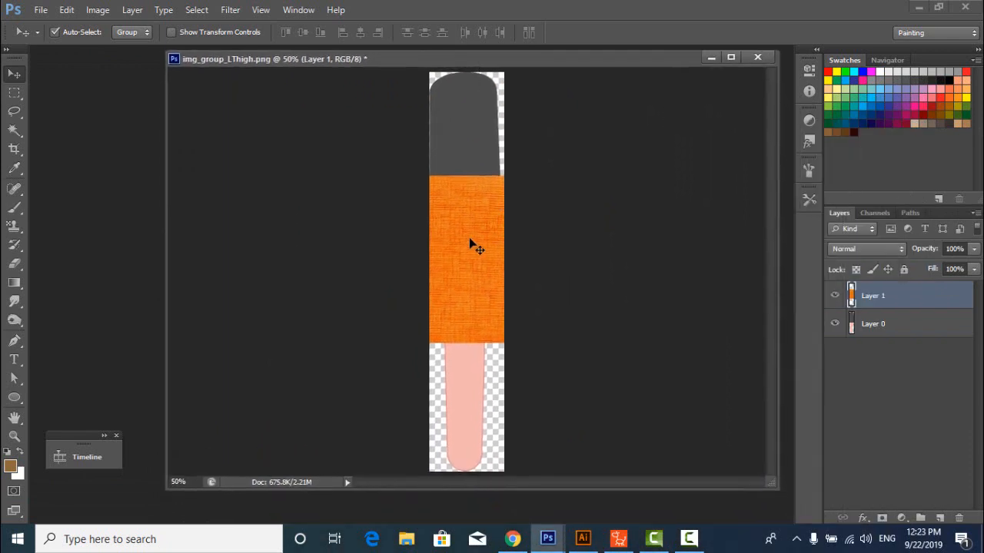
Move the fabric layer up the left thigh and stretch its height to 120% to cover the dark shorts.
left_click_drag(472, 246, 473, 172)
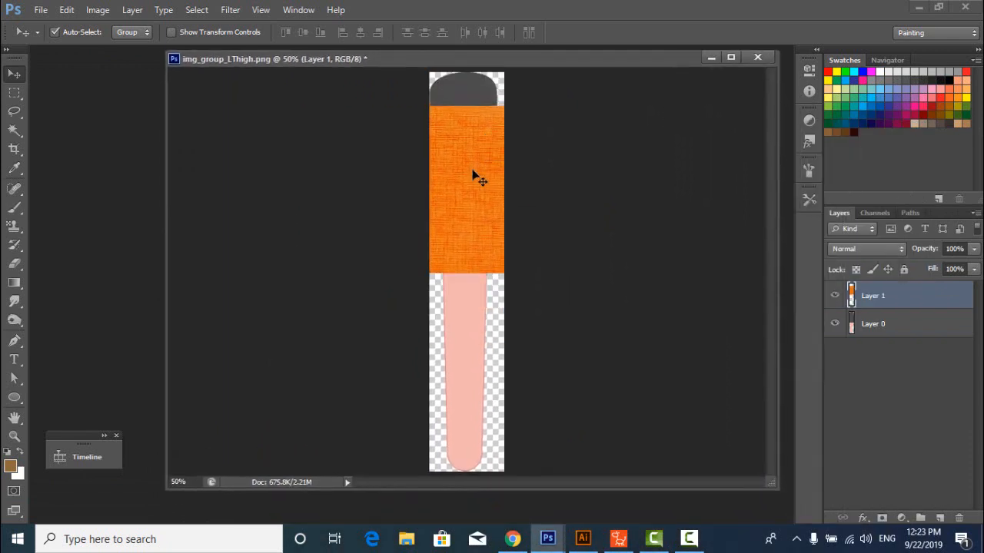
key("ctrl+t")
left_click_drag(445, 106, 445, 72)
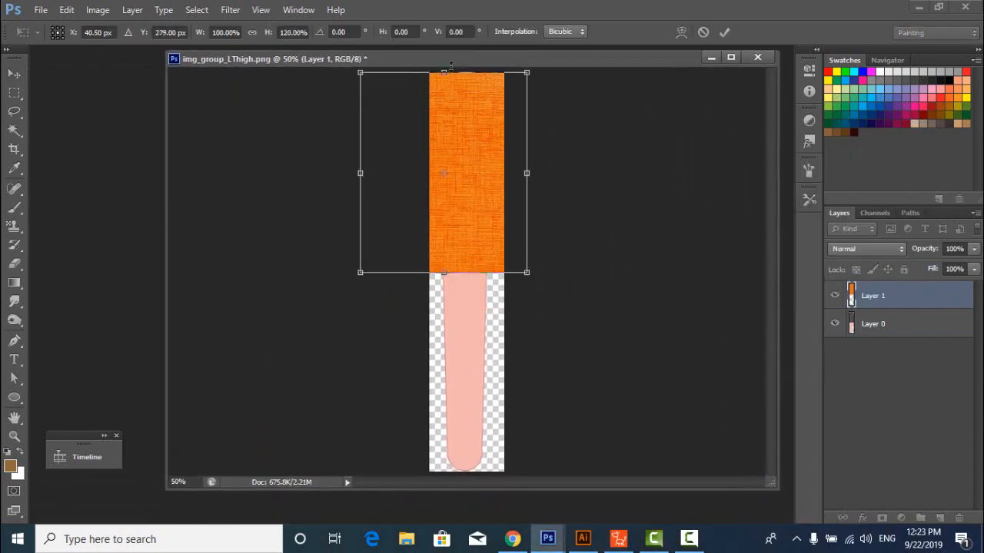
key("Return")
Clip the fabric layer to Layer 0 in Hard Light mode and merge the two layers.
left_click(865, 248)
left_click(847, 202)
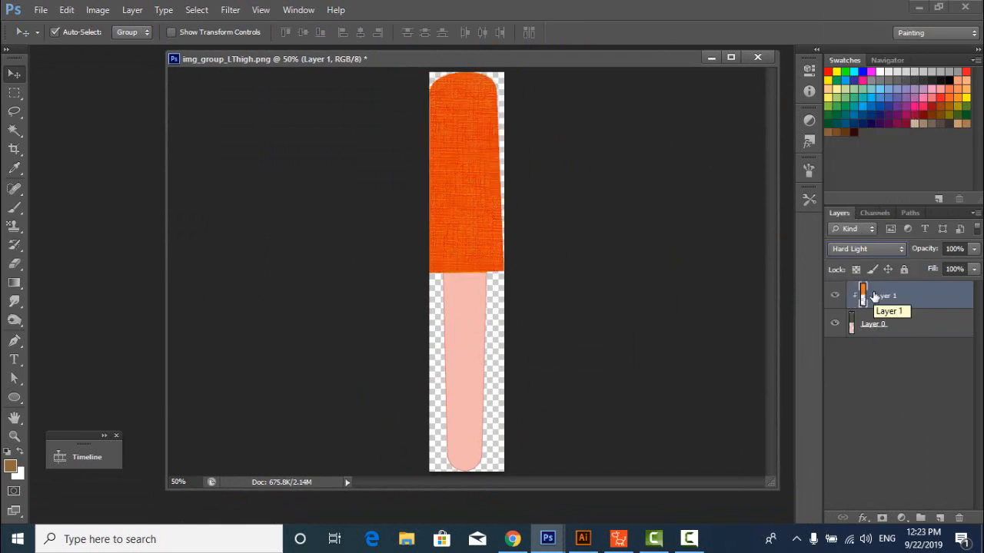
left_click(873, 326, "shift")
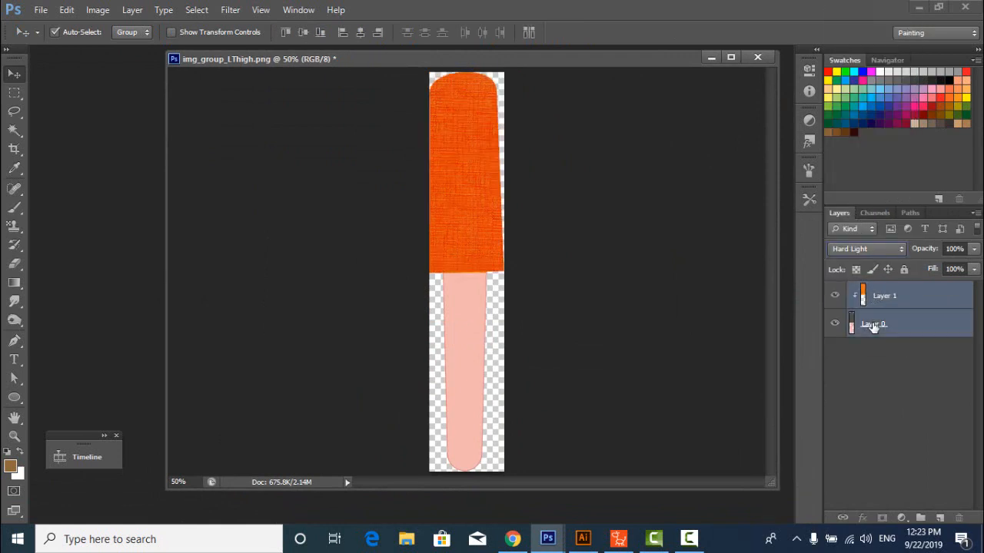
key("ctrl+e")
left_click(40, 9)
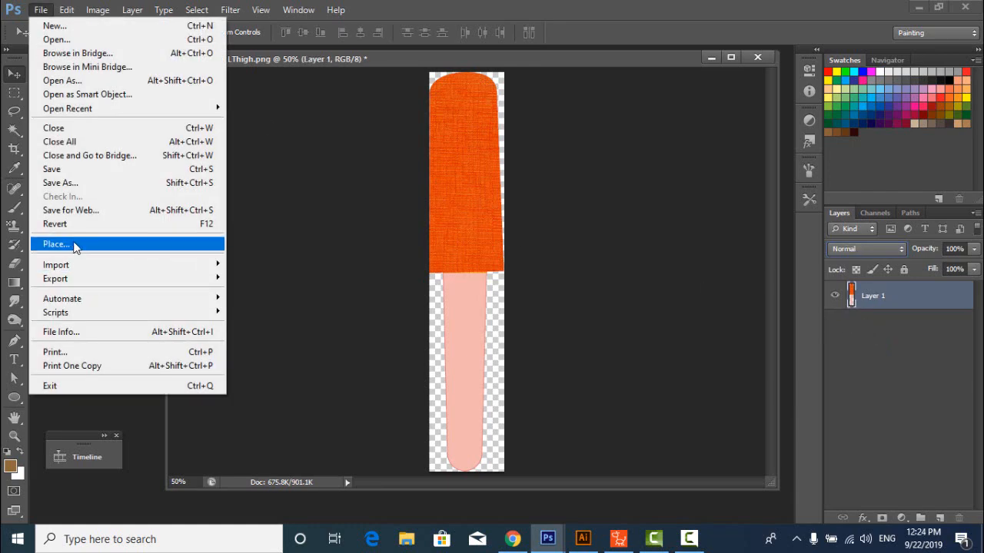
left_click(60, 185)
left_click(538, 185)
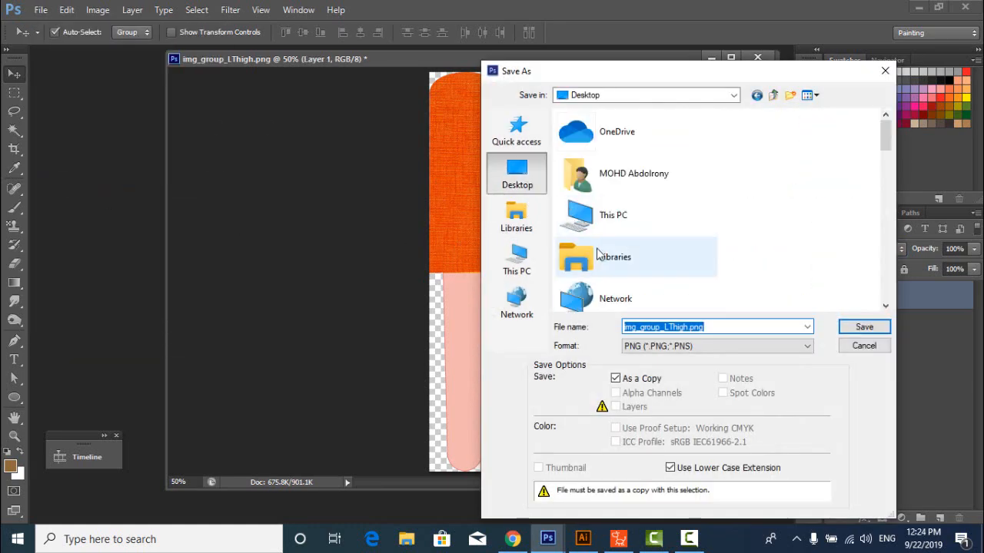
left_click(843, 346)
Save the left thigh image as a PNG, replacing img_group_LThigh.png in the CTA4Temp folder.
left_click(38, 10)
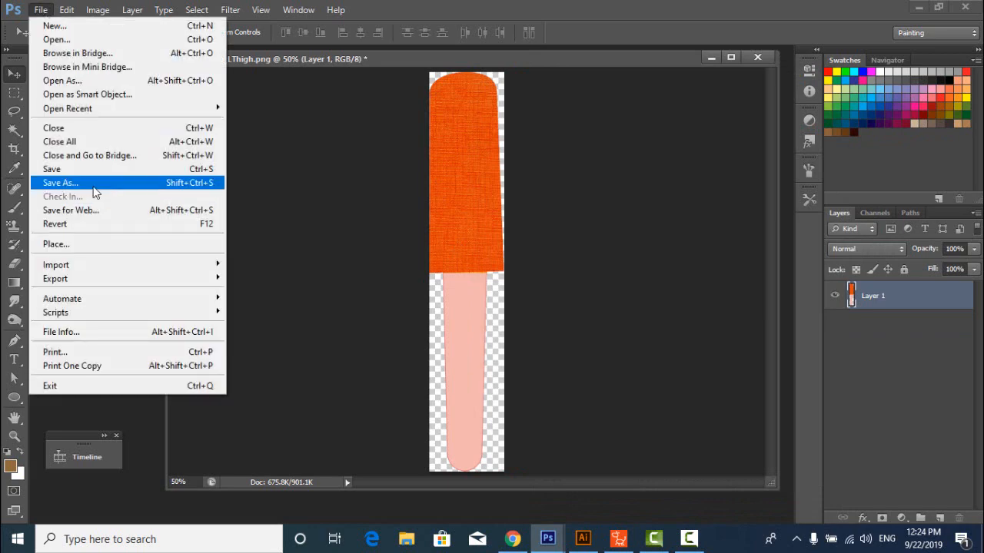
left_click(91, 186)
left_click(859, 328)
left_click(461, 214)
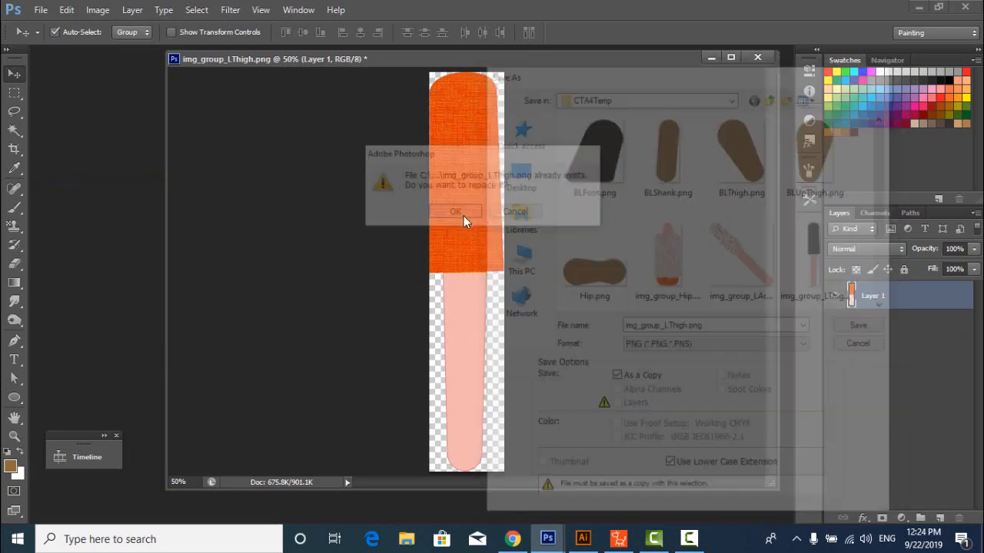
left_click(527, 166)
Switch to Cartoon Animator 4 and open the right thigh sprite in Photoshop.
left_click(624, 541)
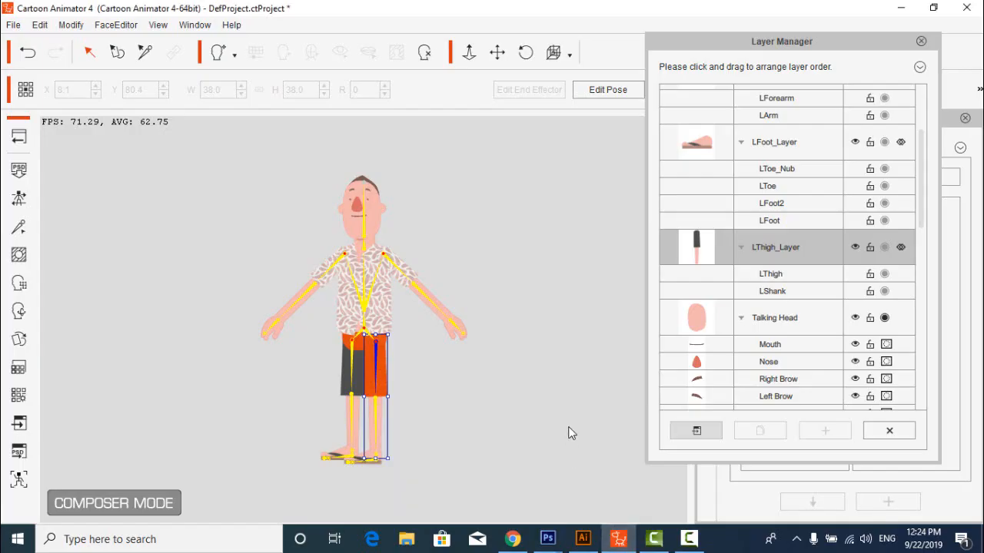
left_click(696, 430)
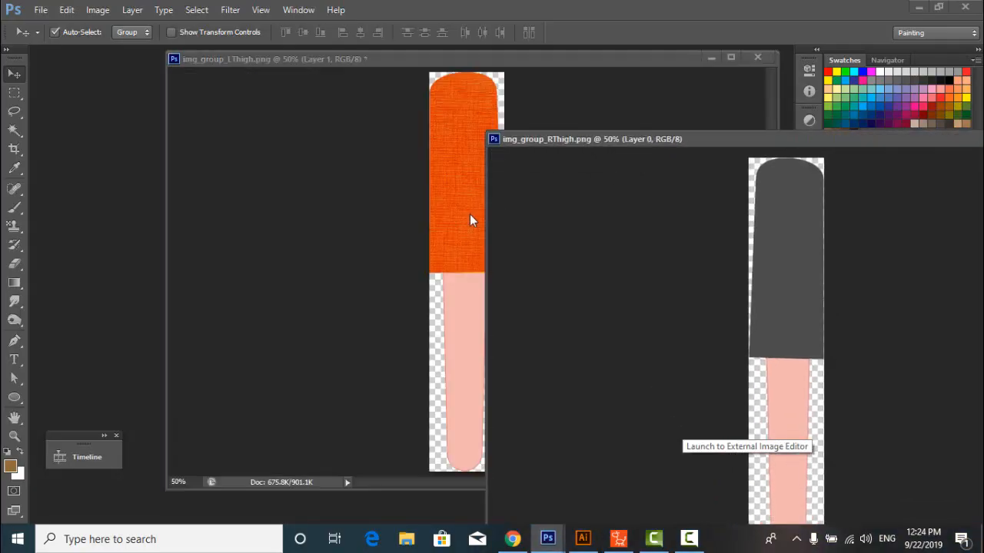
Undo back to the left thigh's separate fabric layer and copy it over the dark shorts in img_group_RThigh.png.
mouse_move(470, 219)
left_mouse_down()
mouse_move(470, 206)
mouse_move(459, 207)
mouse_move(465, 228)
left_mouse_up()
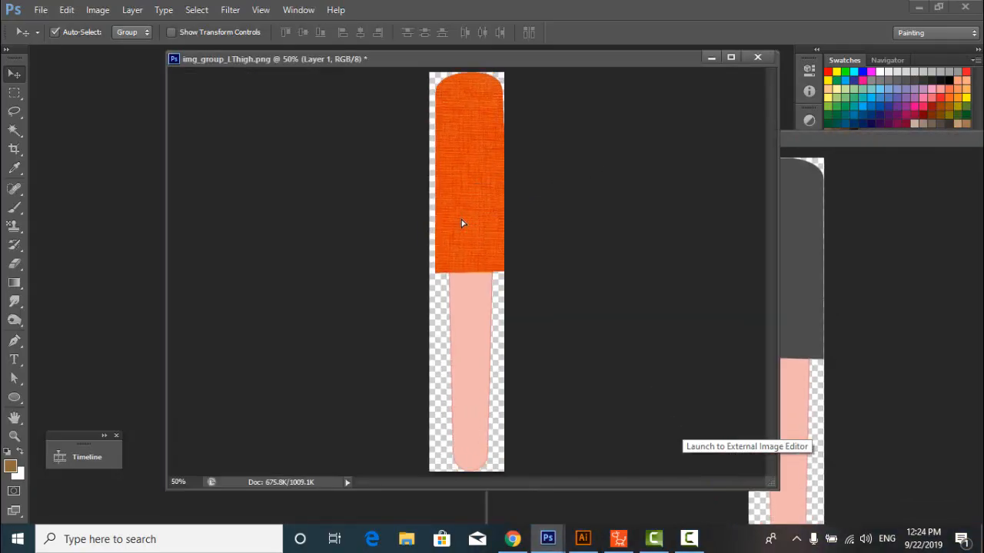
key("ctrl+z")
left_click_drag(462, 223, 800, 300)
left_click(710, 56)
left_click_drag(741, 139, 339, 95)
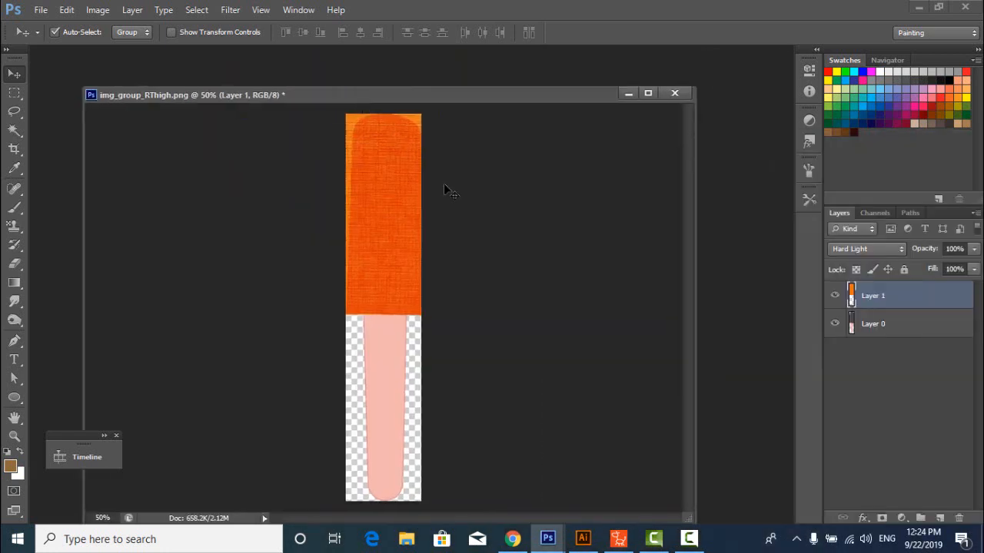
Clip and merge the fabric into the right thigh's Layer 0, then save it as a PNG over img_group_RThigh.png.
left_click(893, 332, "shift")
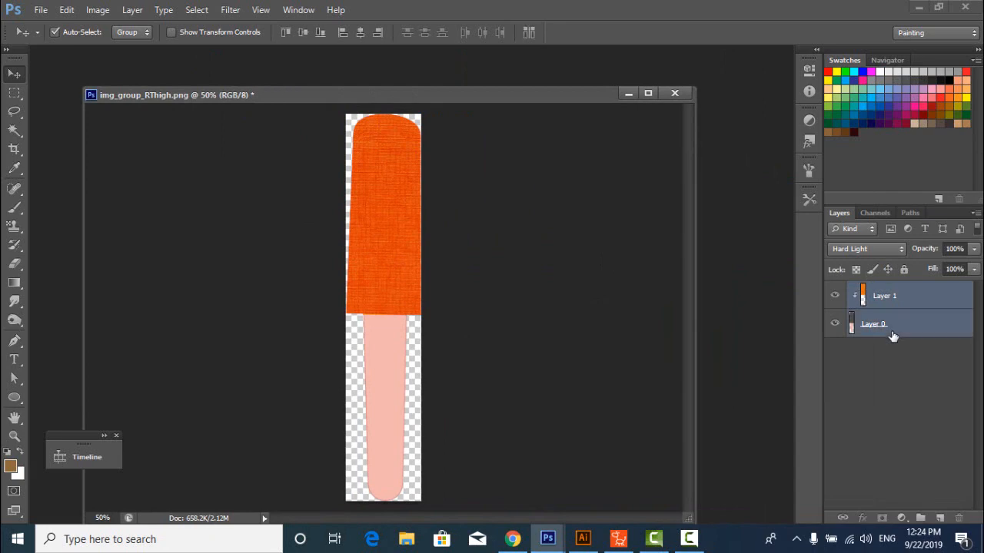
key("ctrl+e")
left_click(40, 10)
left_click(78, 184)
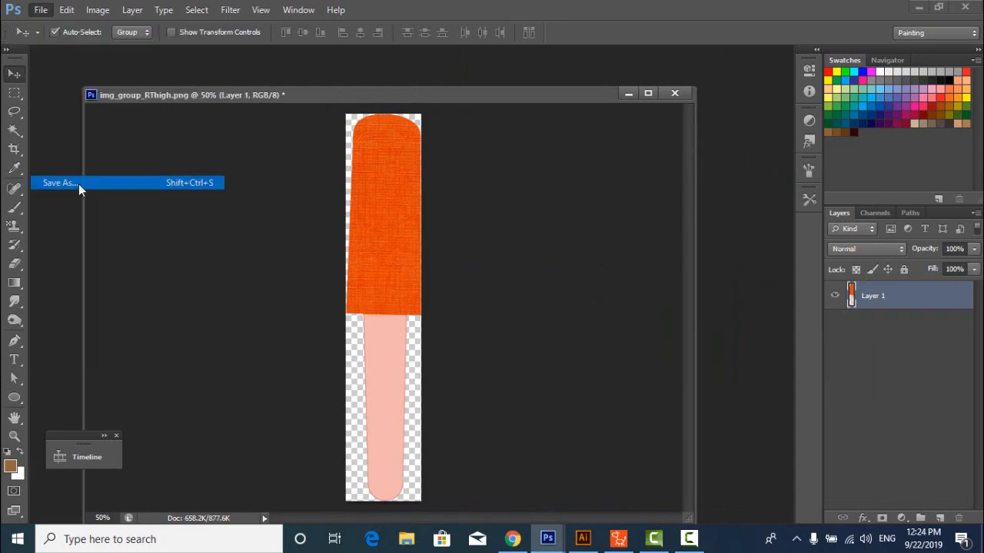
left_click(860, 328)
left_click(439, 211)
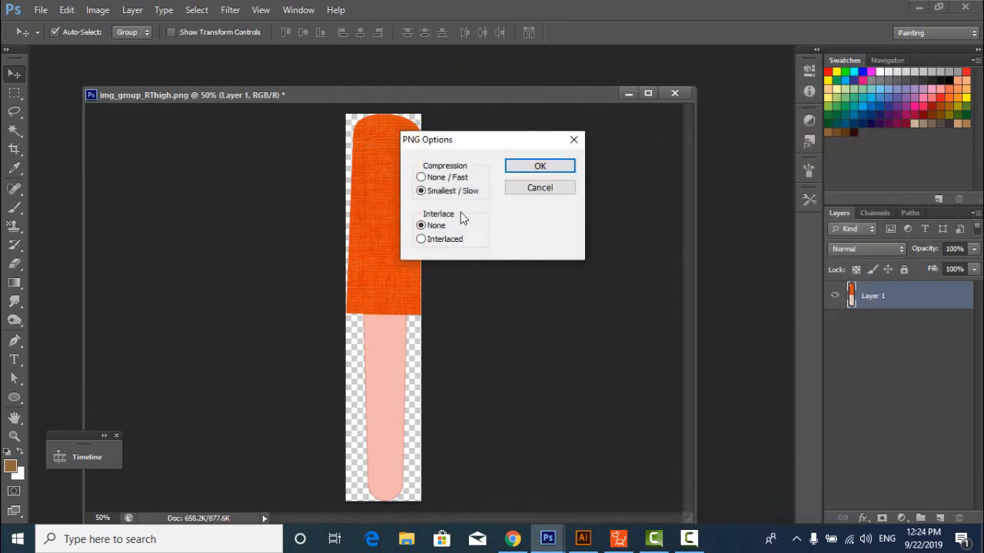
left_click(525, 164)
Return to Cartoon Animator 4, close the Layer Manager and go back to Stage Mode.
left_click(919, 7)
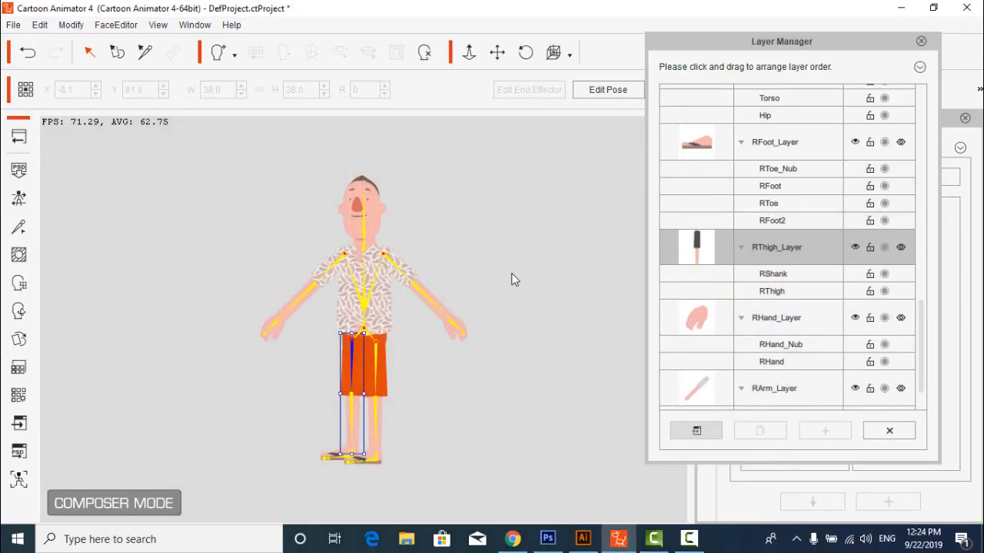
left_click(491, 271)
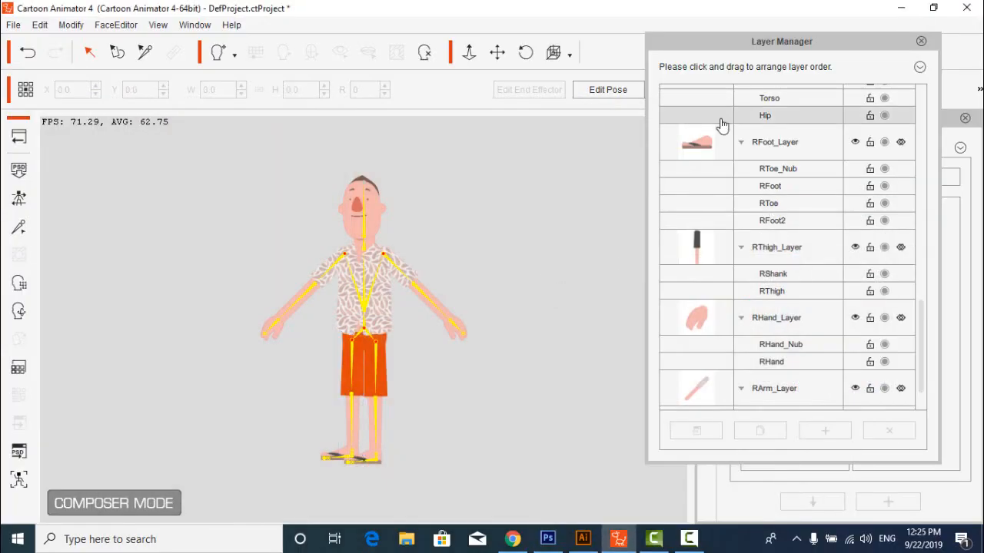
left_click(921, 41)
left_click(19, 136)
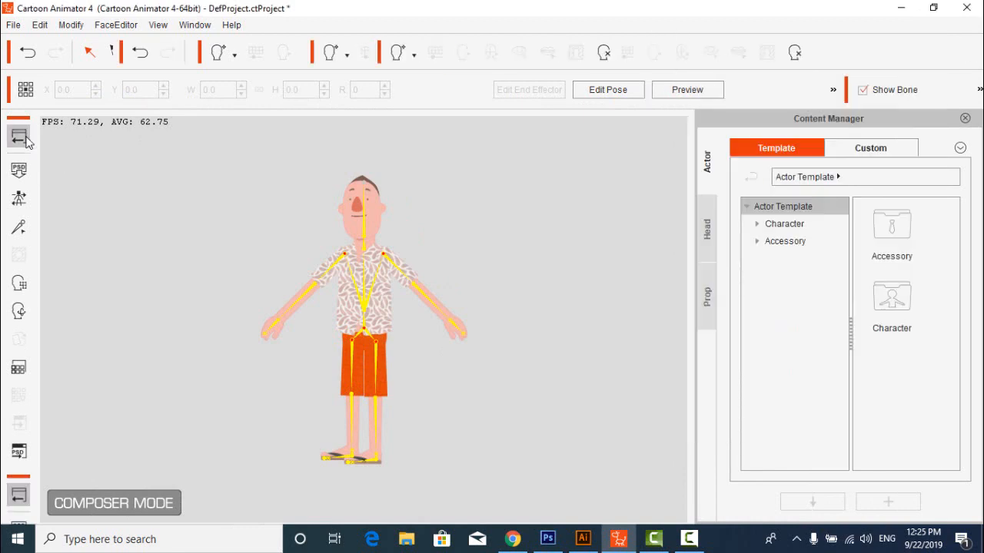
left_click(253, 238)
left_click(425, 162)
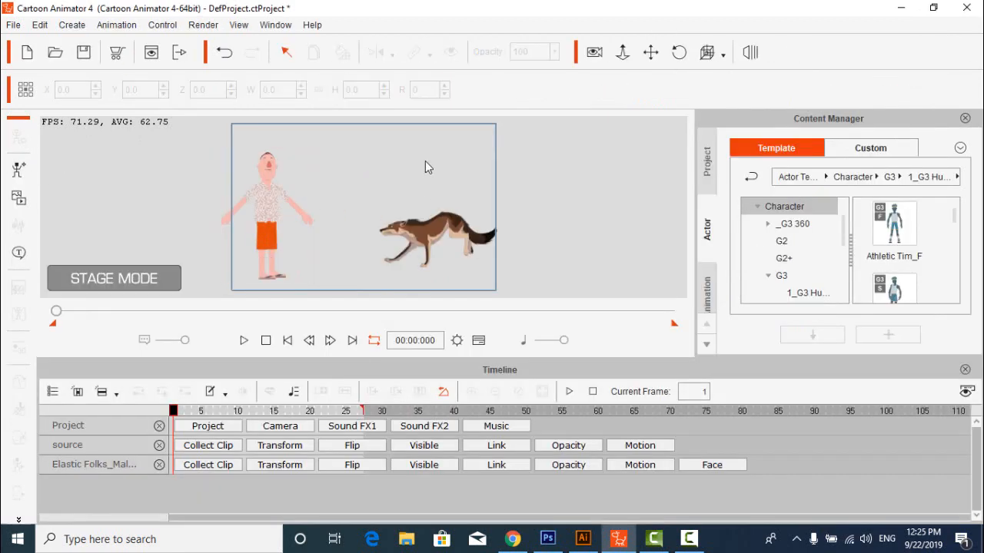
left_click(270, 186)
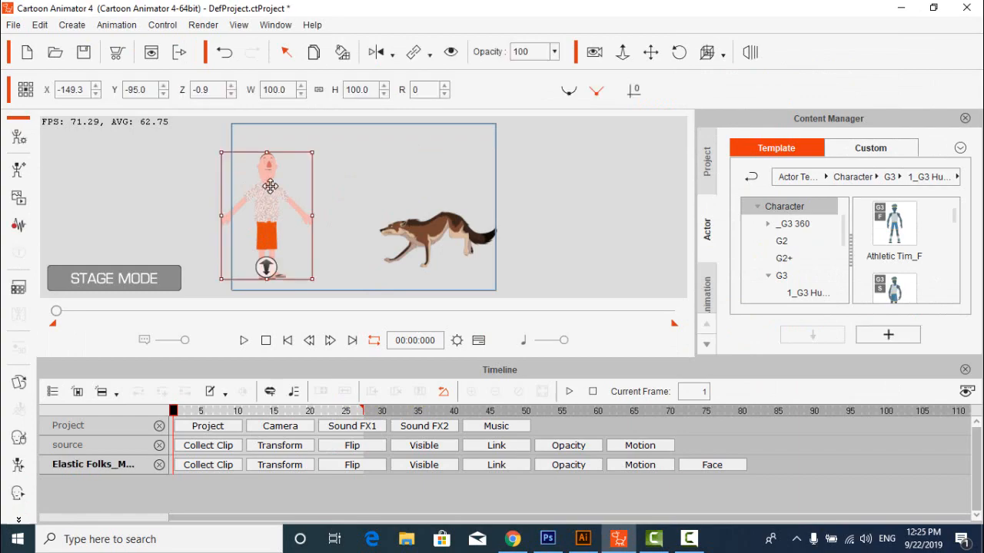
left_click(689, 539)
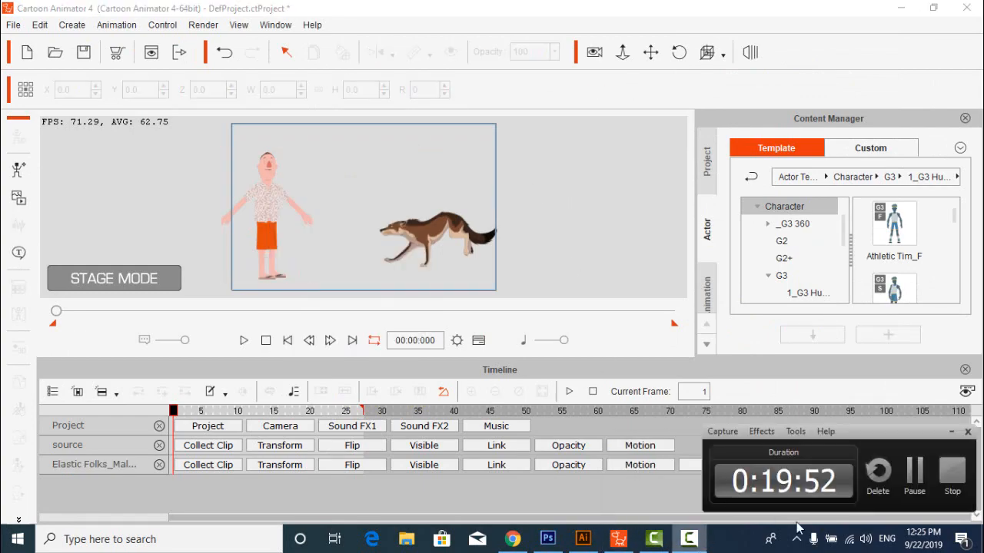